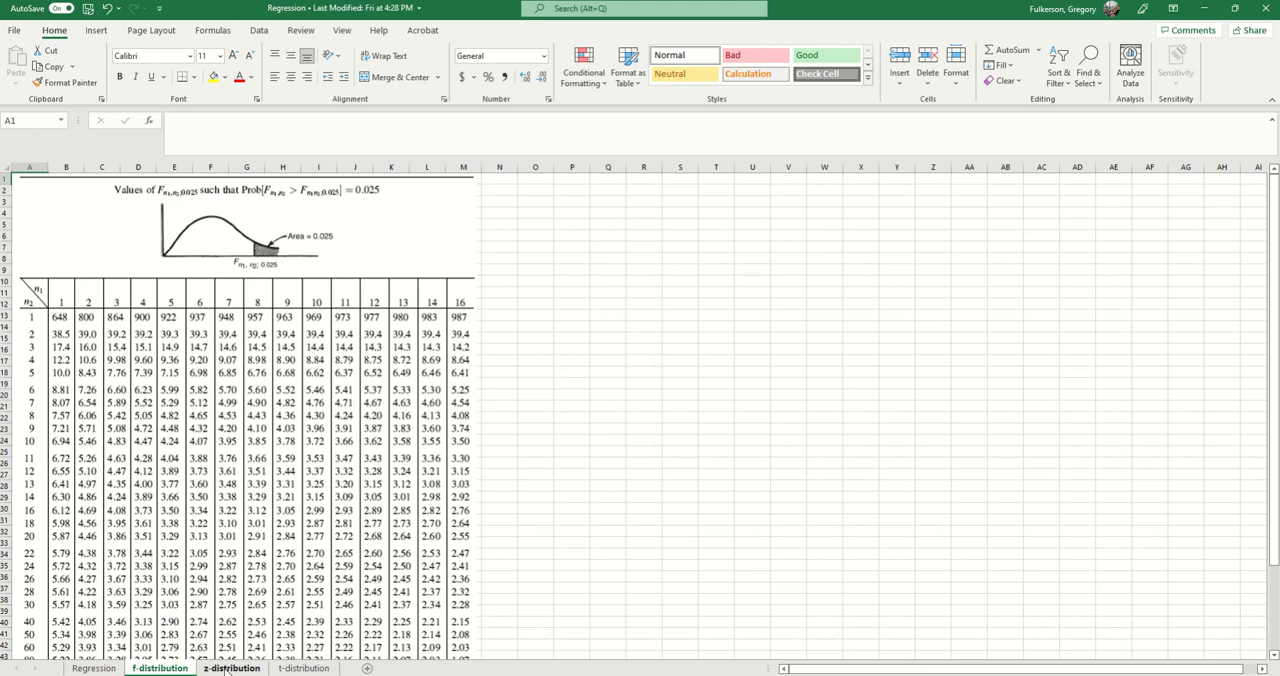
Step: Go to the Regression sheet and examine its Analysis of Variance, F-test section and summary table
click(228, 668)
click(94, 668)
scroll(400, 468, down, 8)
scroll(402, 469, down, 9)
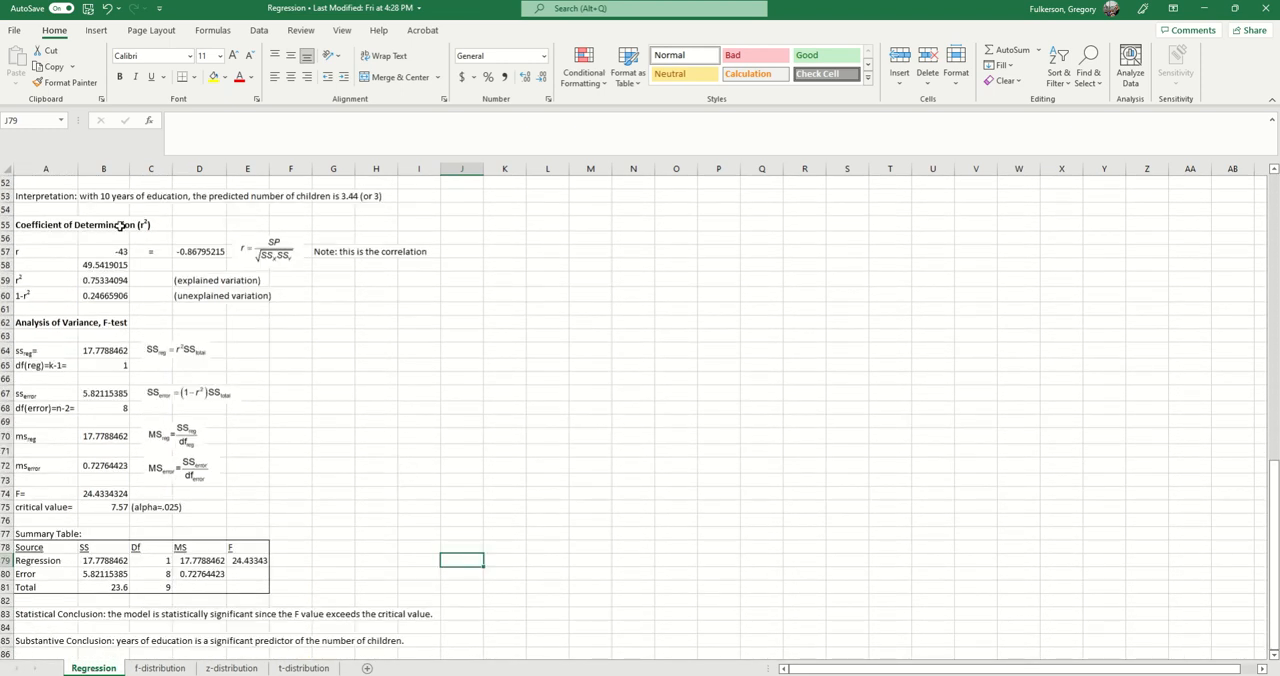
scroll(206, 523, down, 2)
scroll(266, 500, up, 3)
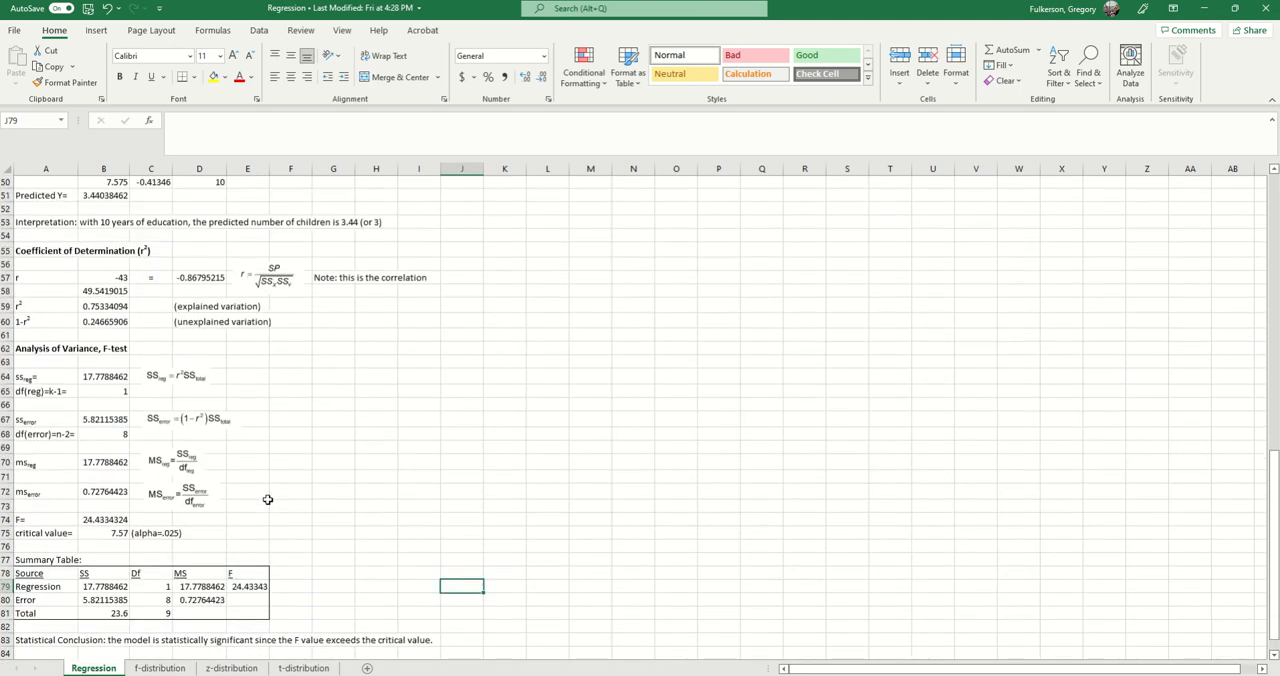
click(38, 363)
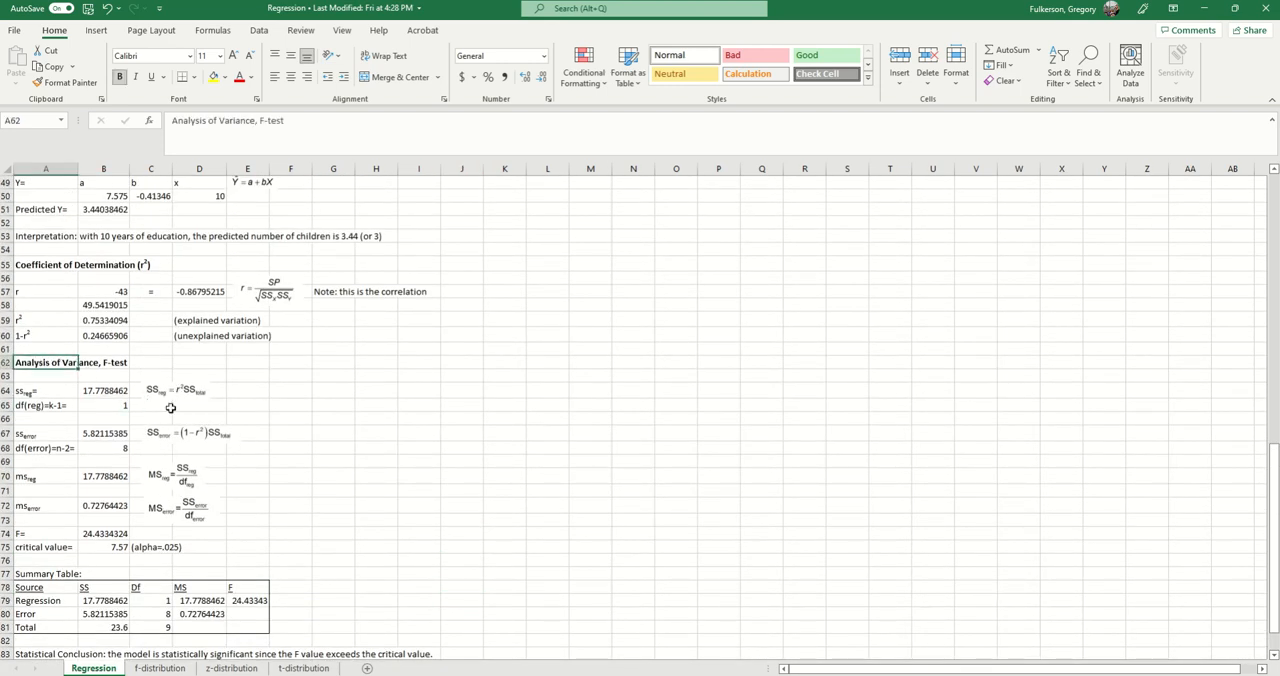
scroll(327, 457, up, 2)
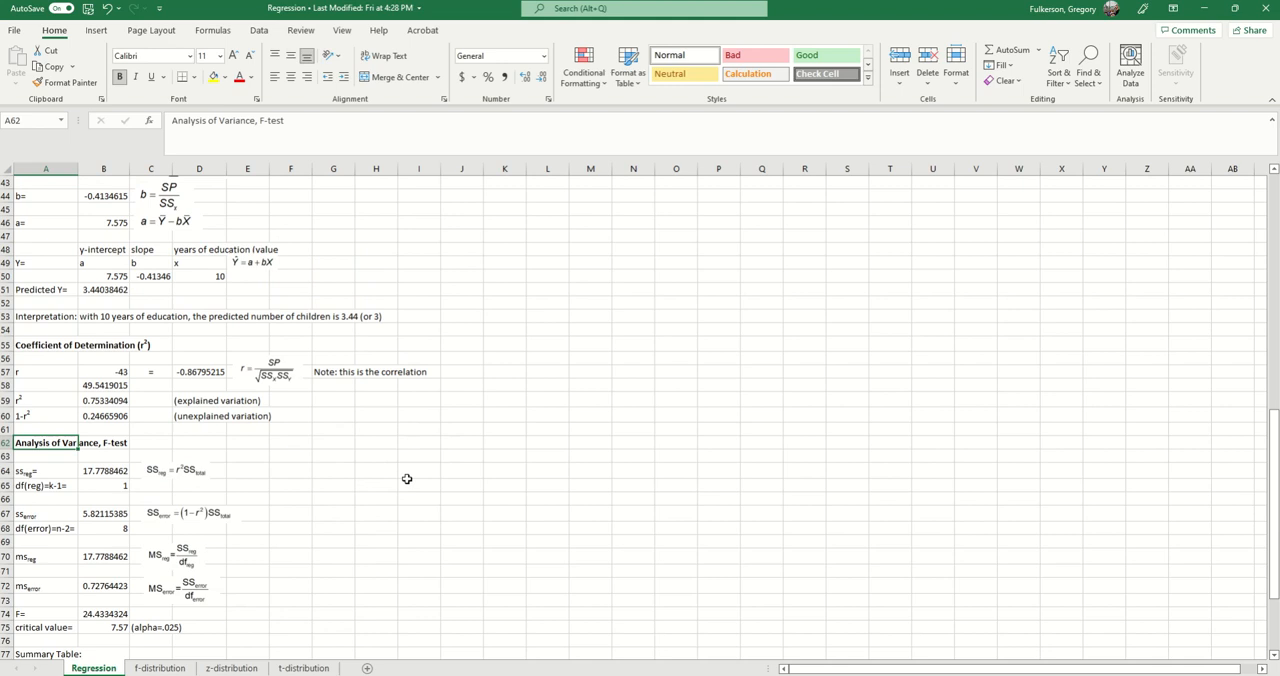
scroll(401, 481, up, 3)
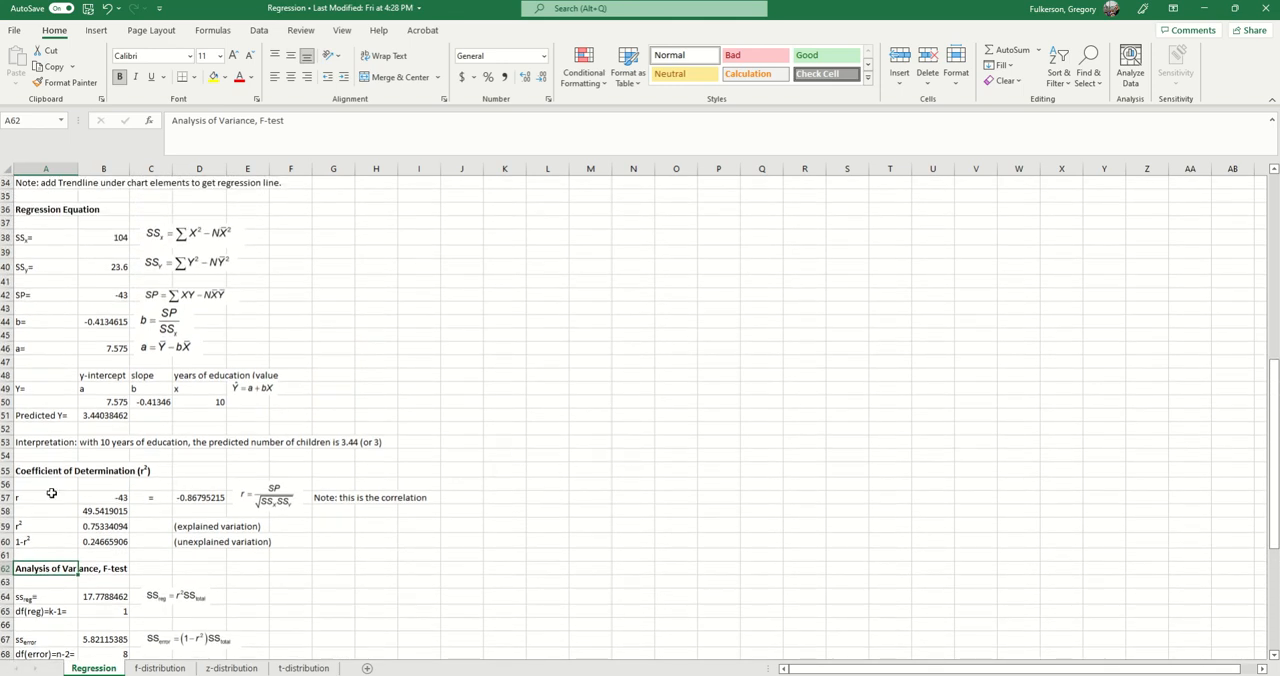
Step: Select the Coefficient of Determination block A55:J60 and look over the scatter plot, regression equation and F-test sections
drag(37, 478, 470, 550)
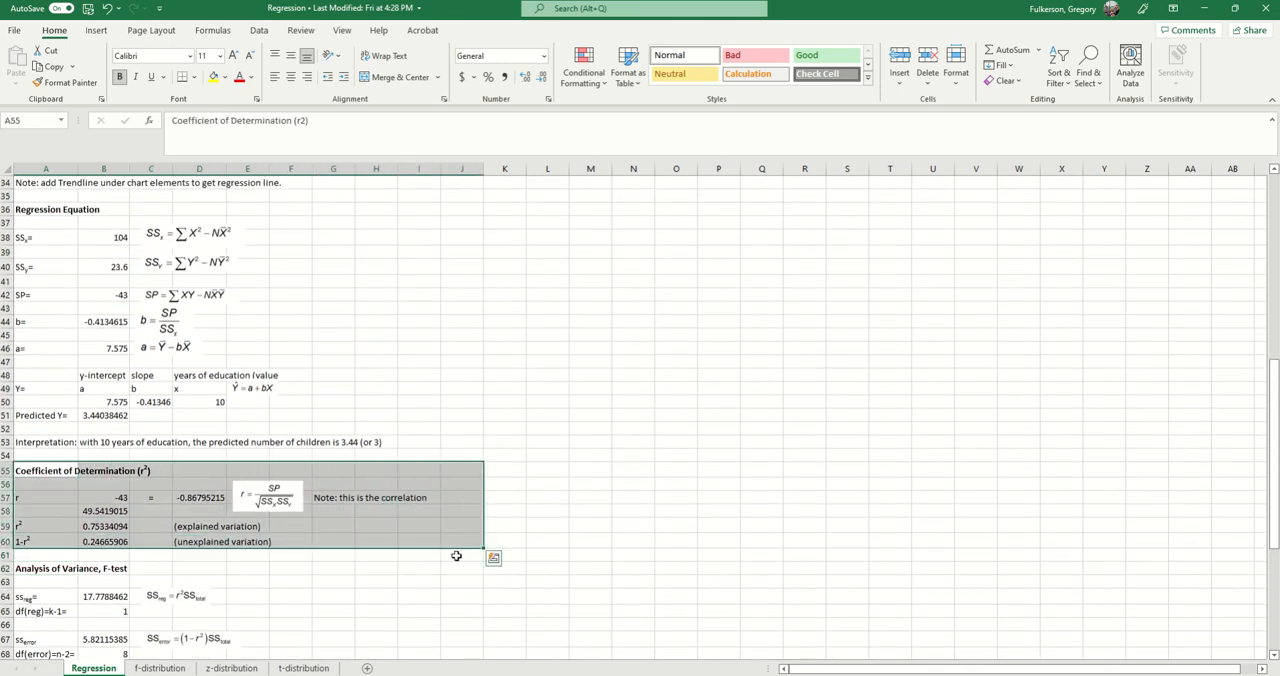
scroll(508, 611, up, 3)
scroll(215, 400, up, 5)
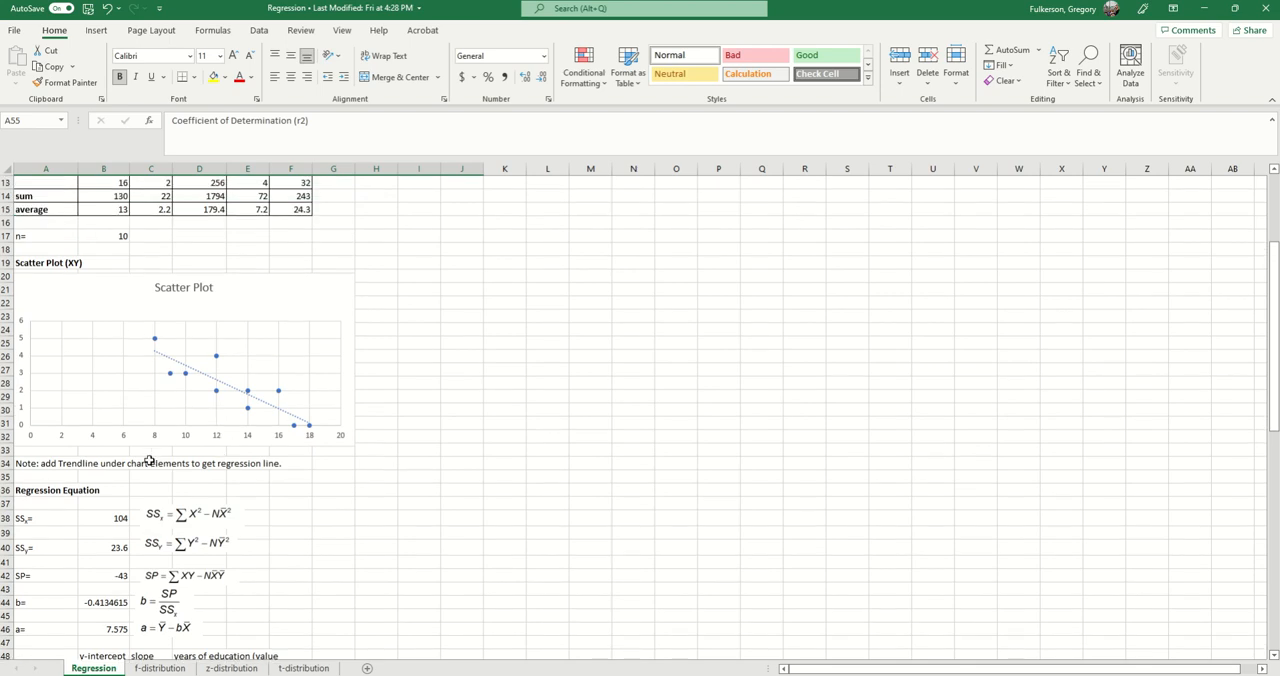
scroll(227, 475, down, 2)
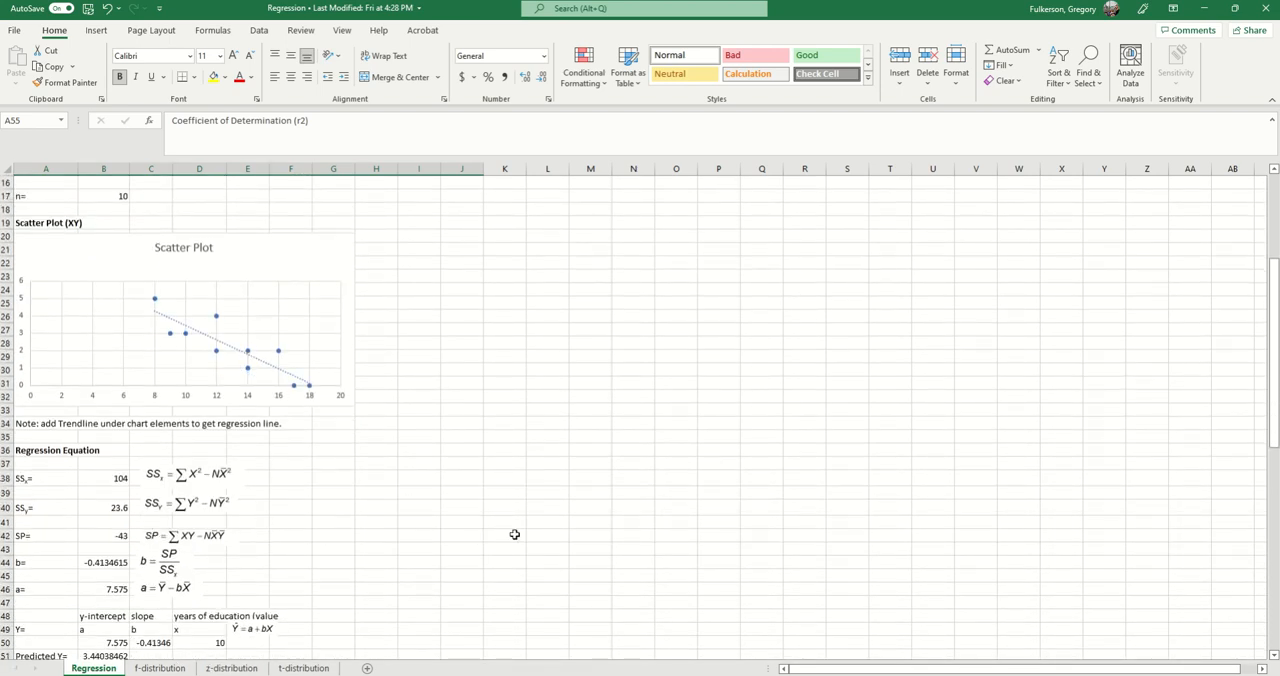
scroll(520, 538, up, 1)
scroll(563, 540, down, 8)
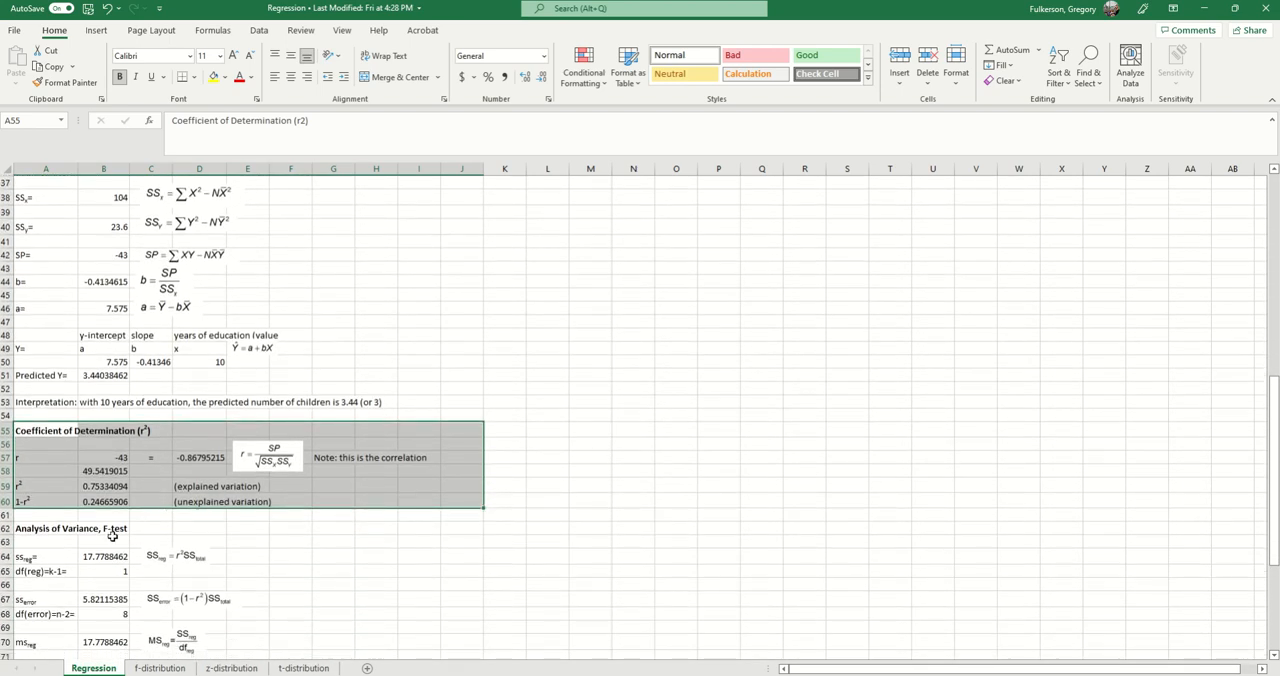
scroll(143, 525, down, 2)
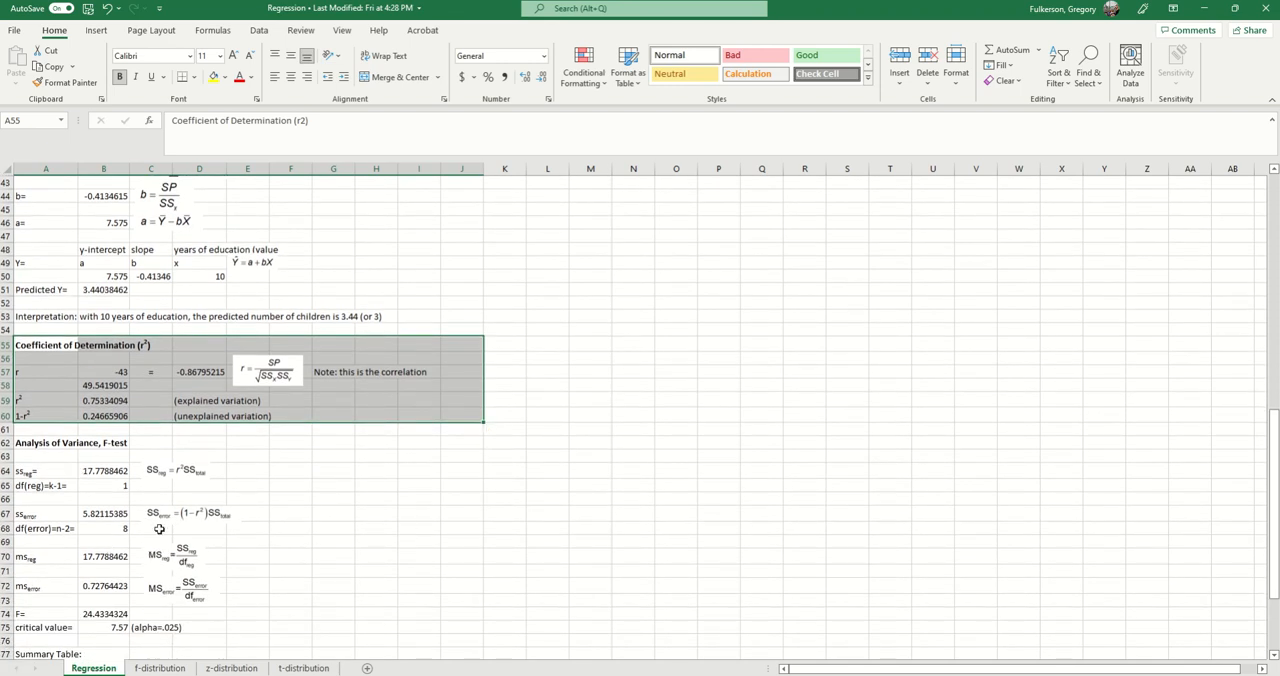
scroll(145, 553, down, 1)
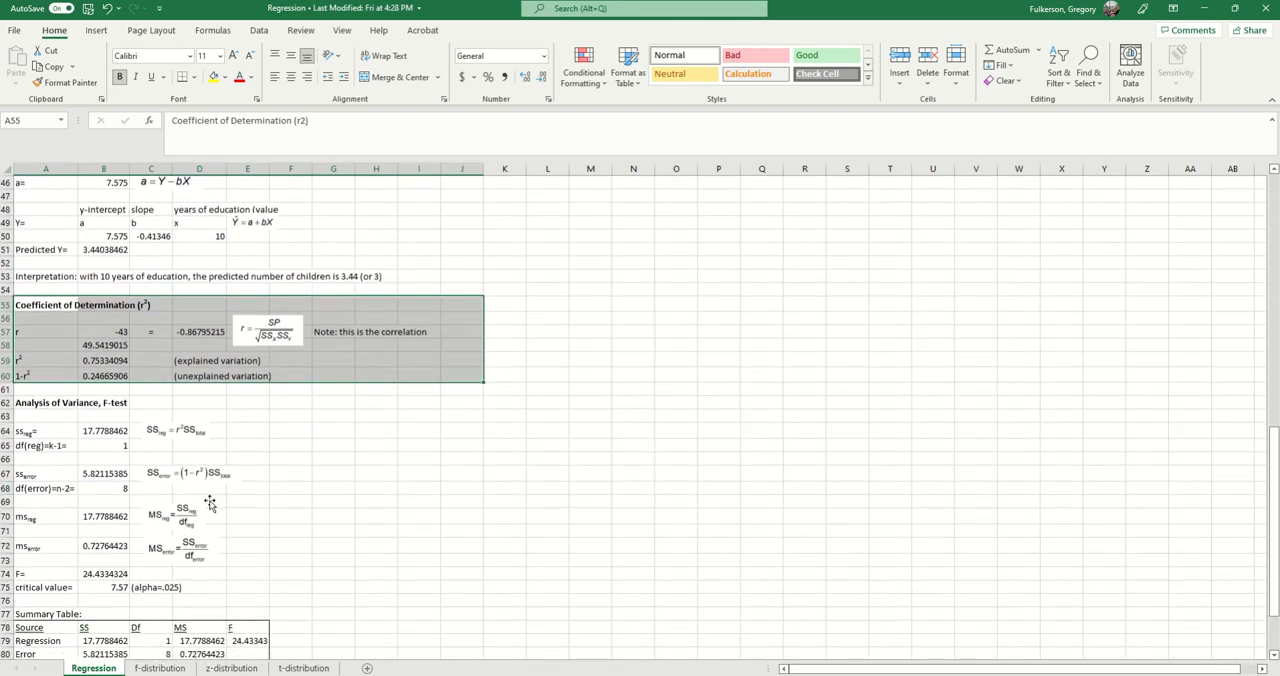
scroll(210, 499, up, 15)
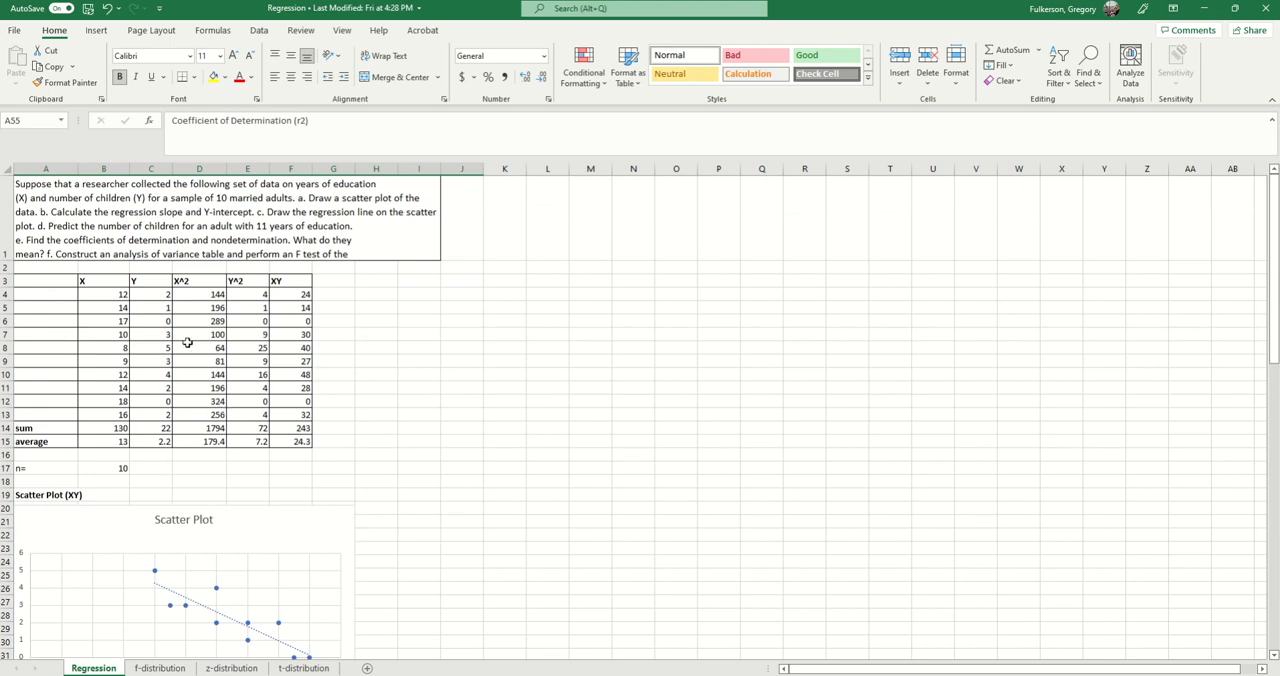
Step: Read the problem statement in A1 and review the X data in B4:B13 and Y data in C4:C13
click(99, 249)
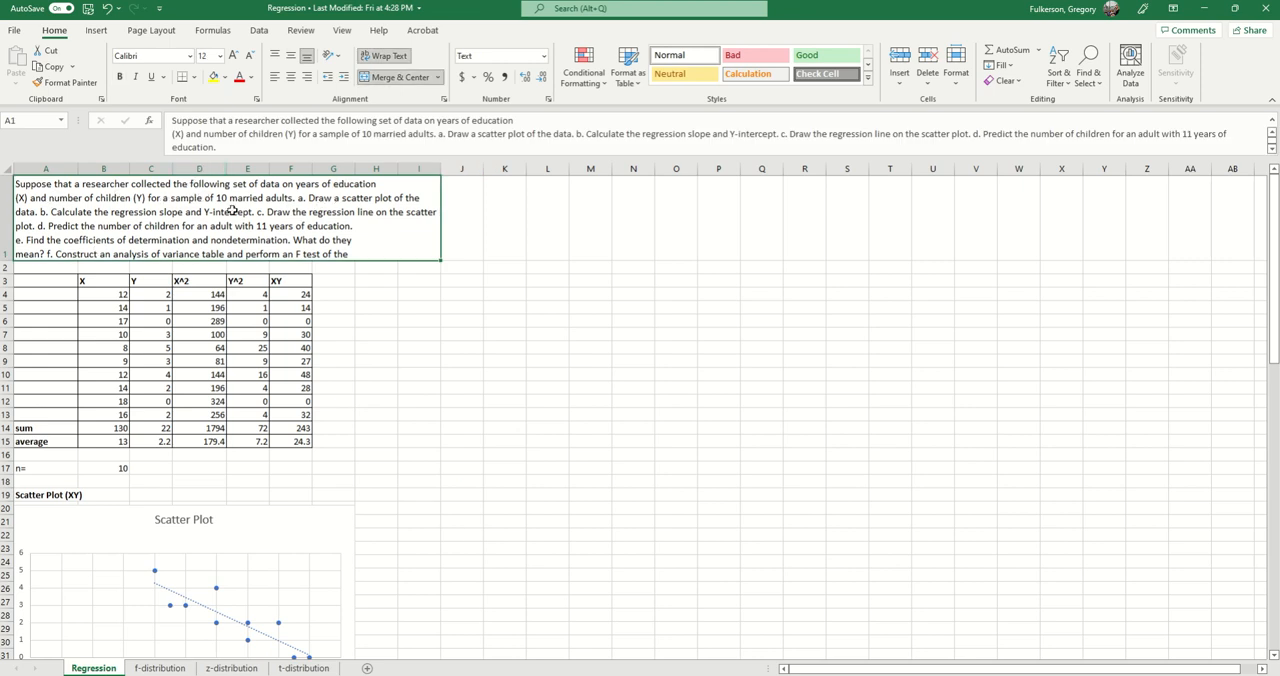
drag(97, 293, 97, 413)
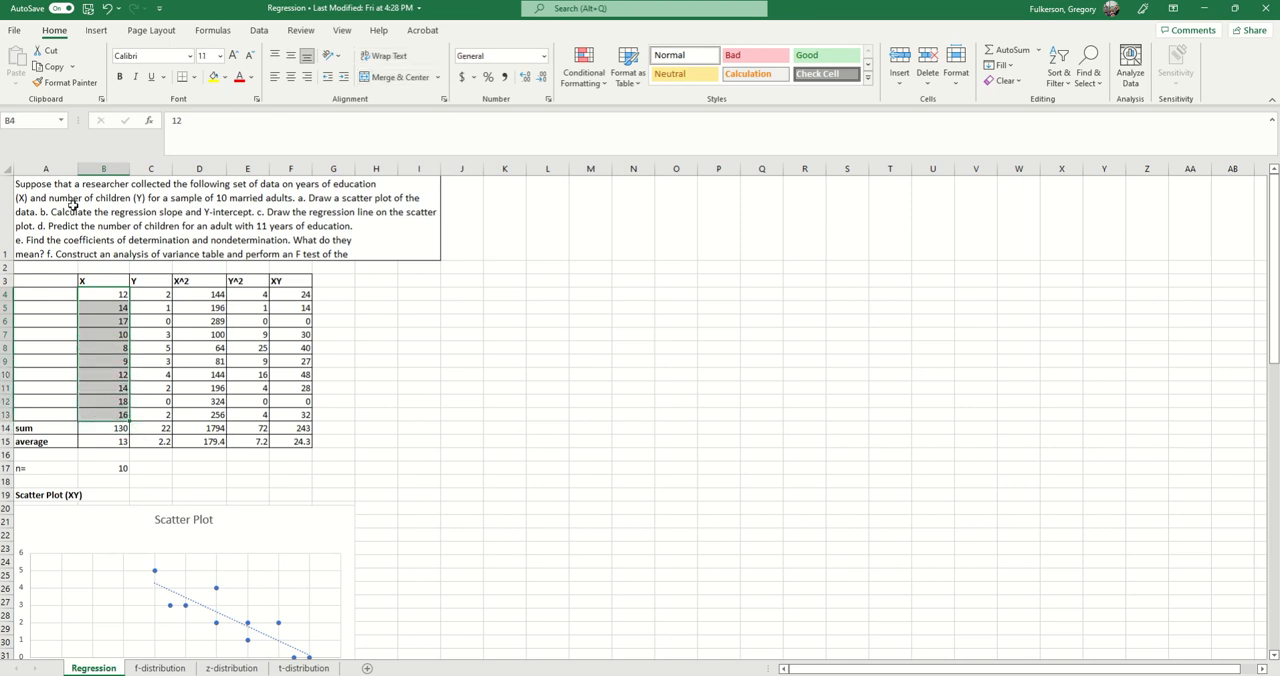
drag(151, 294, 134, 417)
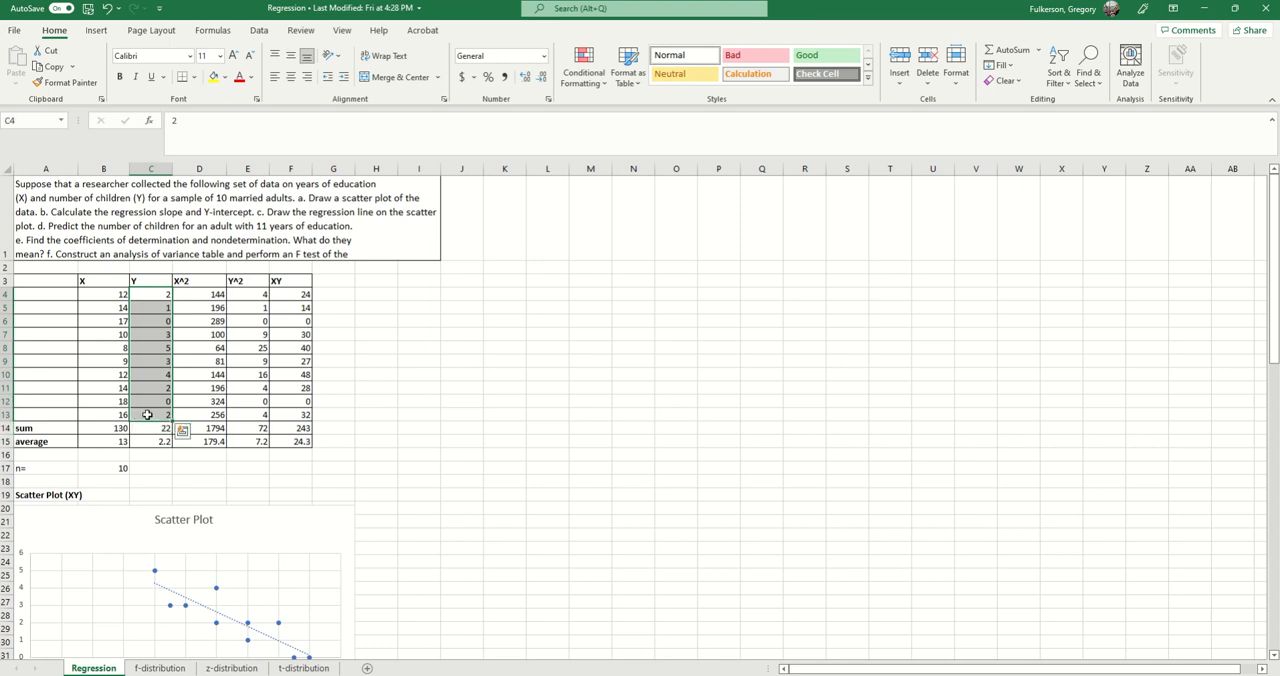
click(268, 203)
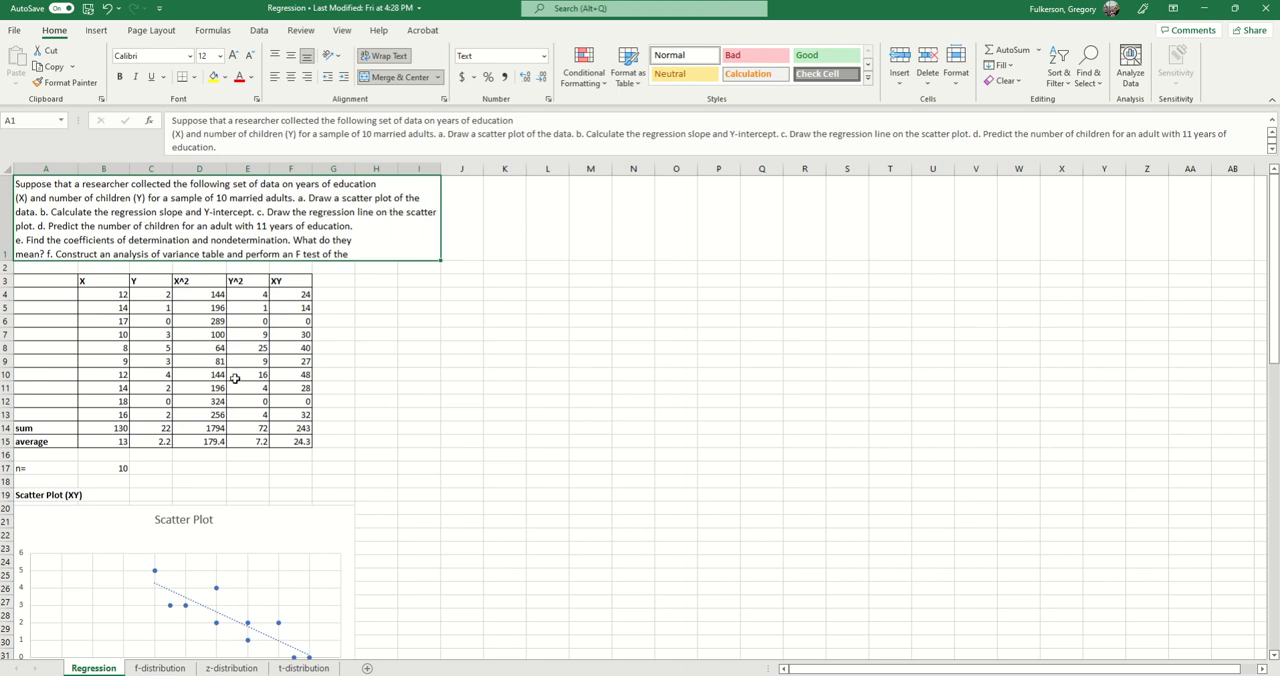
Step: Compare the X and Y data table with the existing scatter plot
scroll(235, 378, down, 1)
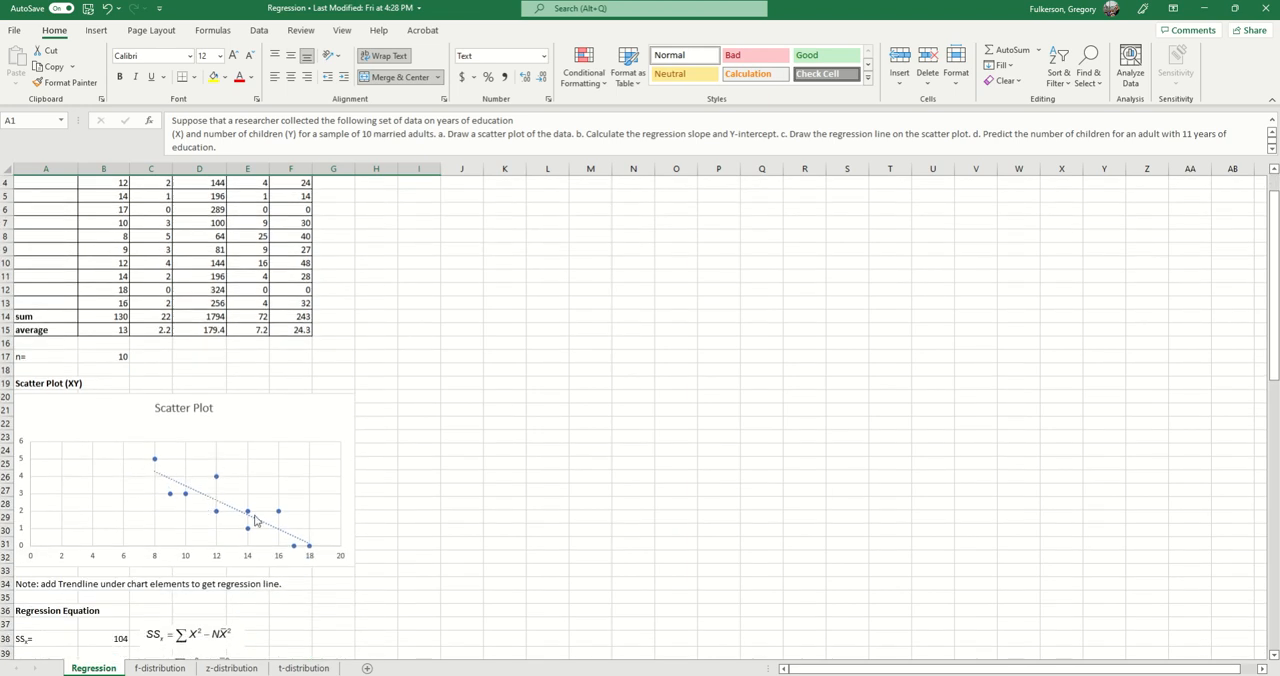
scroll(220, 502, up, 1)
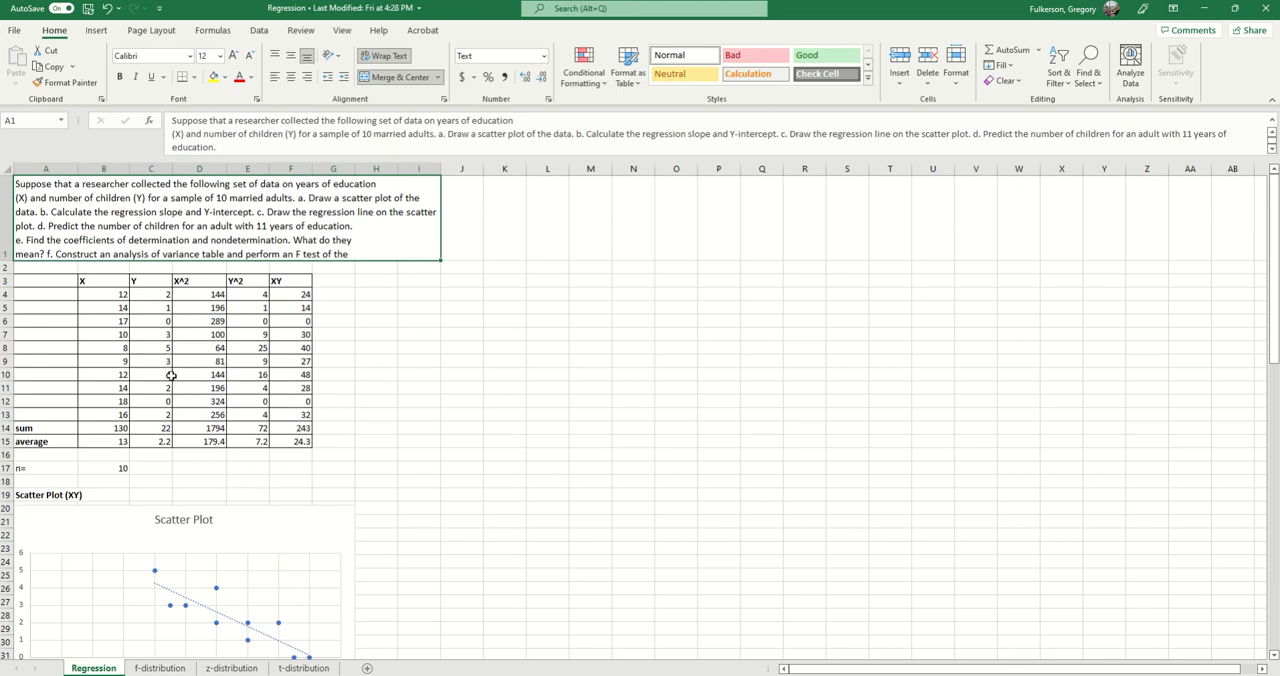
scroll(168, 536, down, 1)
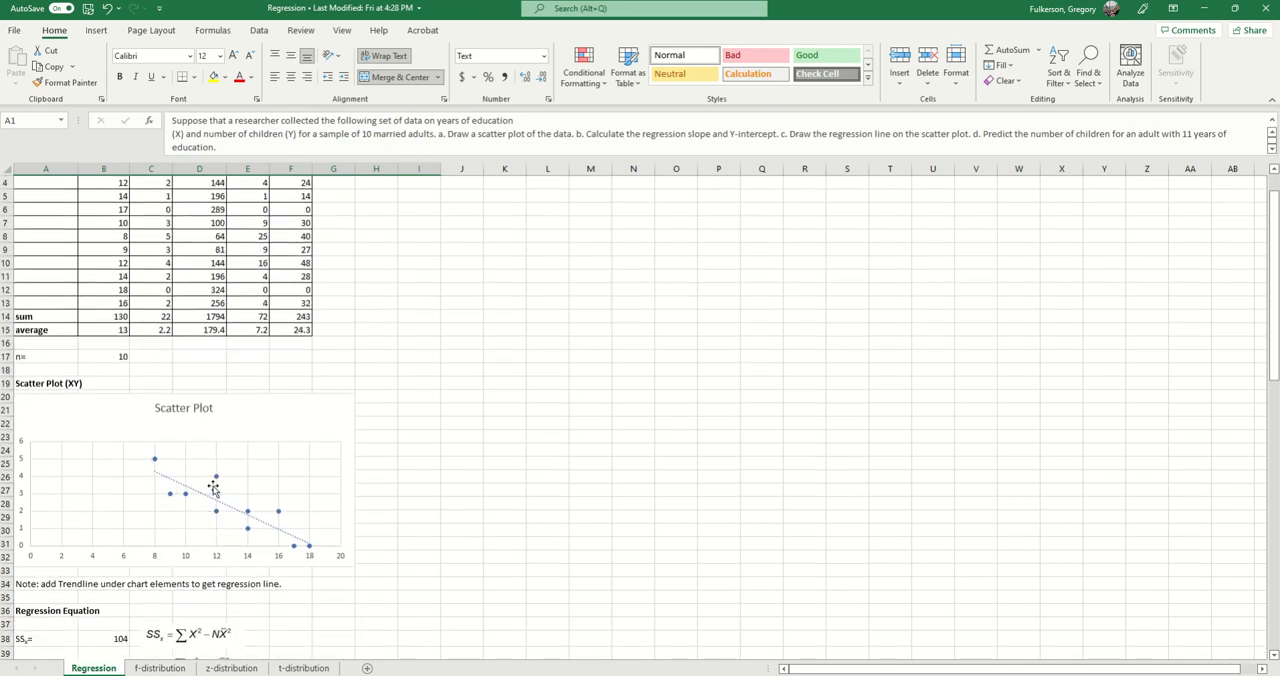
scroll(230, 403, up, 1)
scroll(255, 408, up, 1)
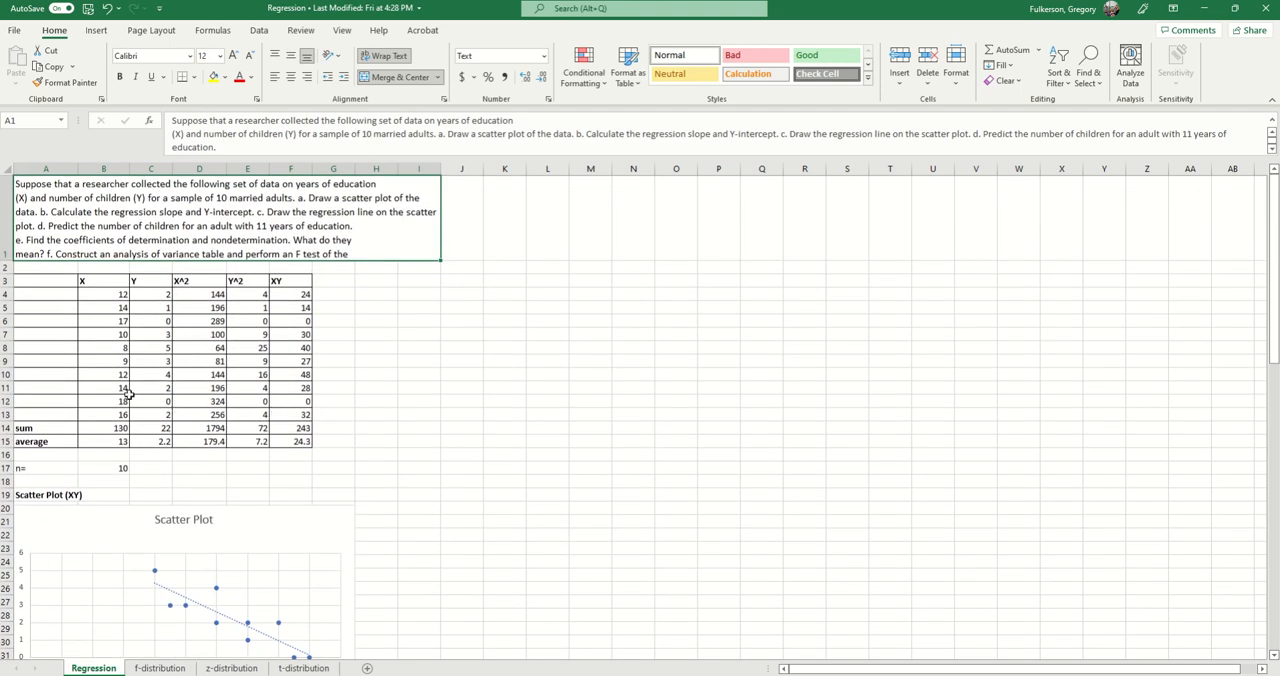
Step: Check the X and Y pairs in rows 4 and 6 against their points on the scatter plot
click(96, 292)
click(143, 294)
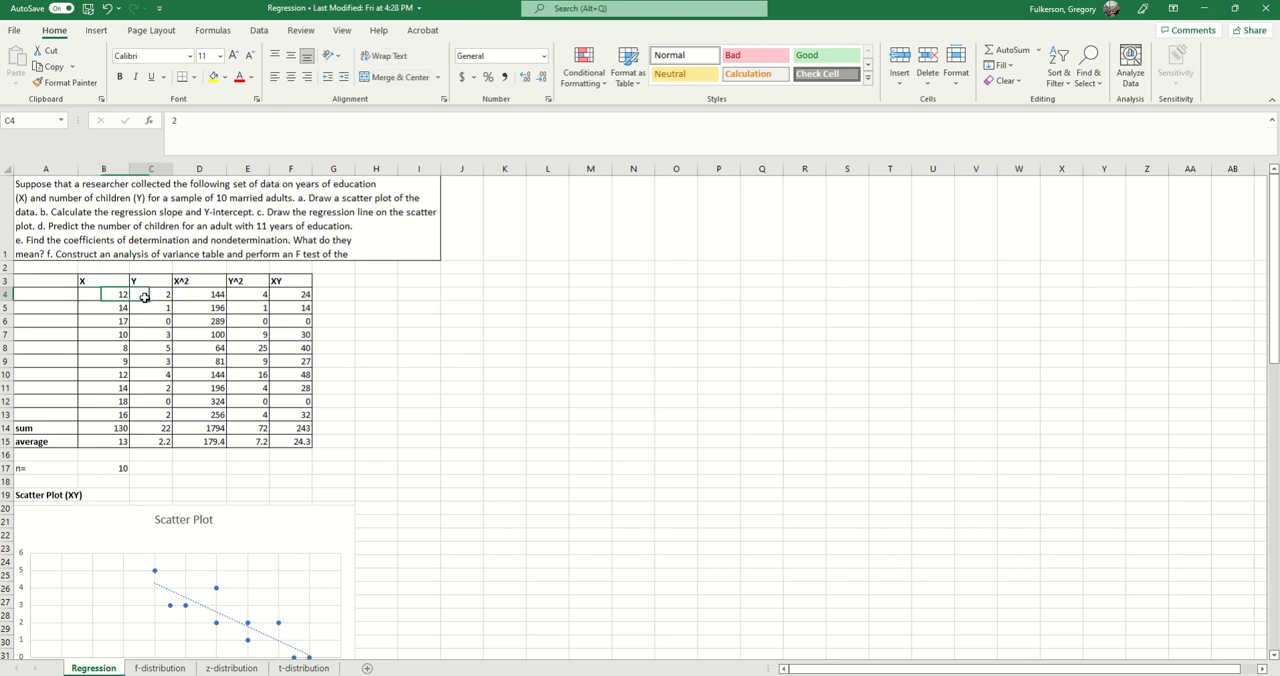
click(115, 320)
click(157, 320)
scroll(250, 453, down, 2)
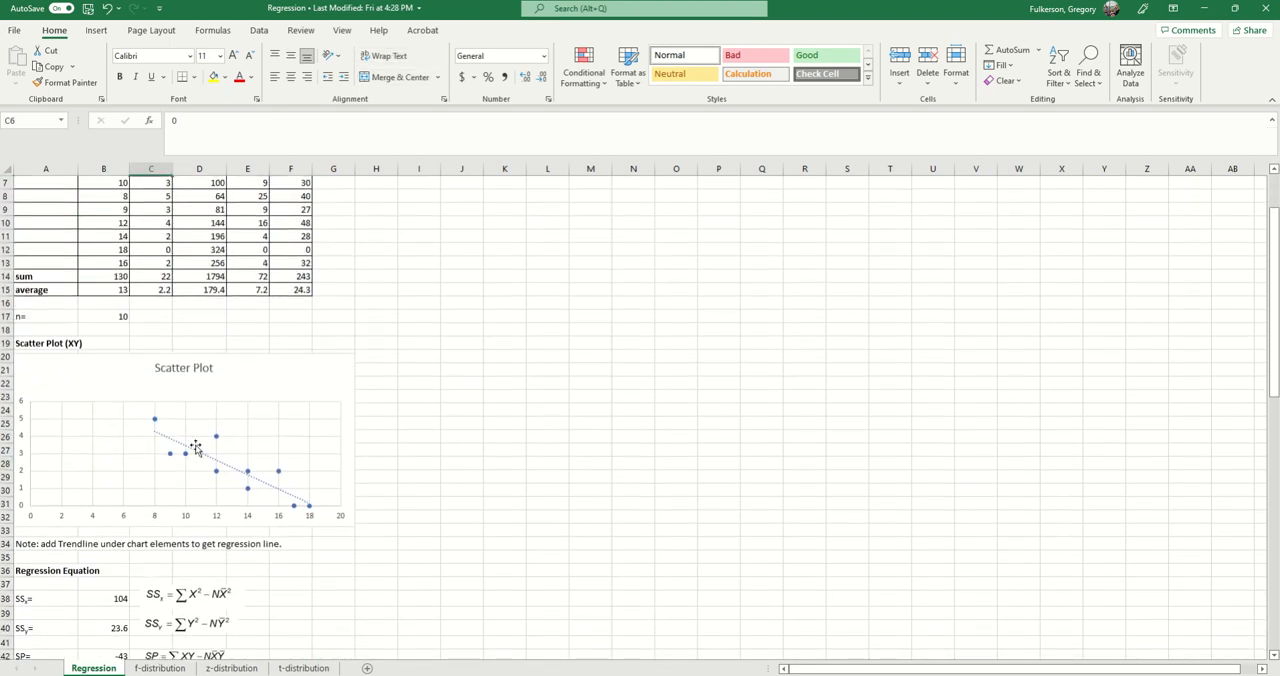
scroll(300, 508, up, 2)
scroll(300, 508, down, 2)
scroll(359, 545, up, 2)
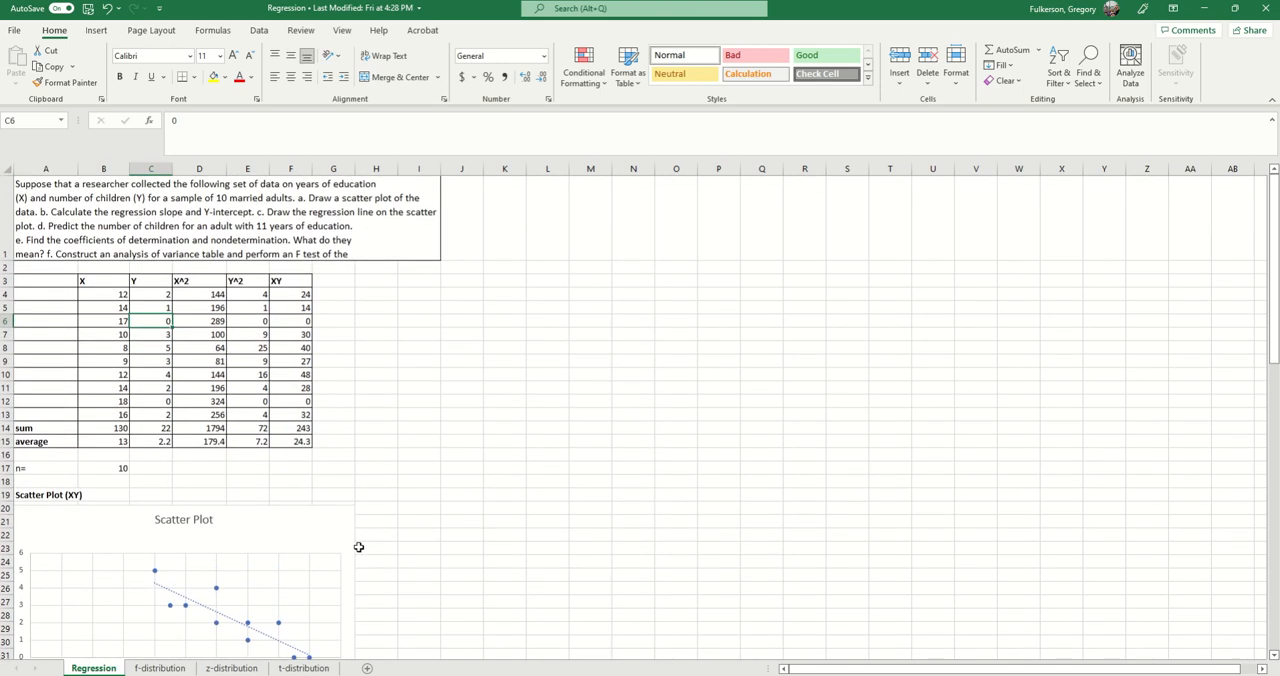
scroll(380, 534, down, 1)
scroll(380, 534, up, 1)
Step: Select the X and Y data in B4:C13 and view the available scatter chart types without inserting one
drag(88, 295, 152, 412)
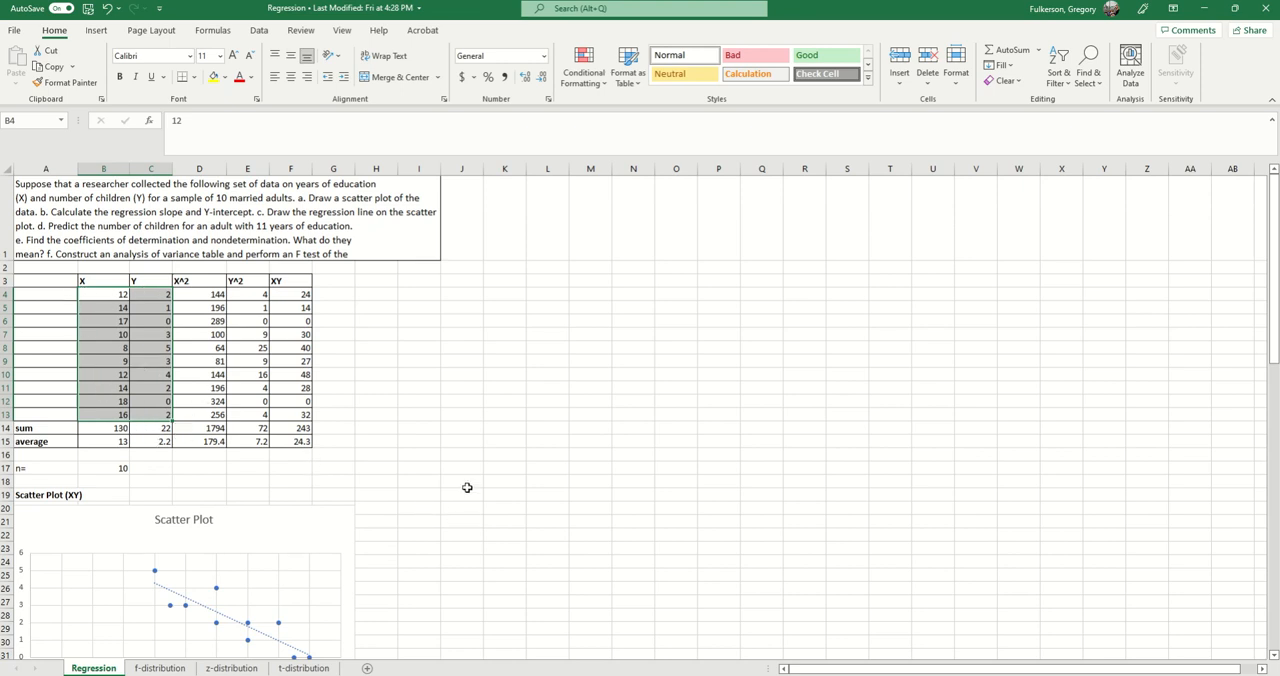
click(97, 30)
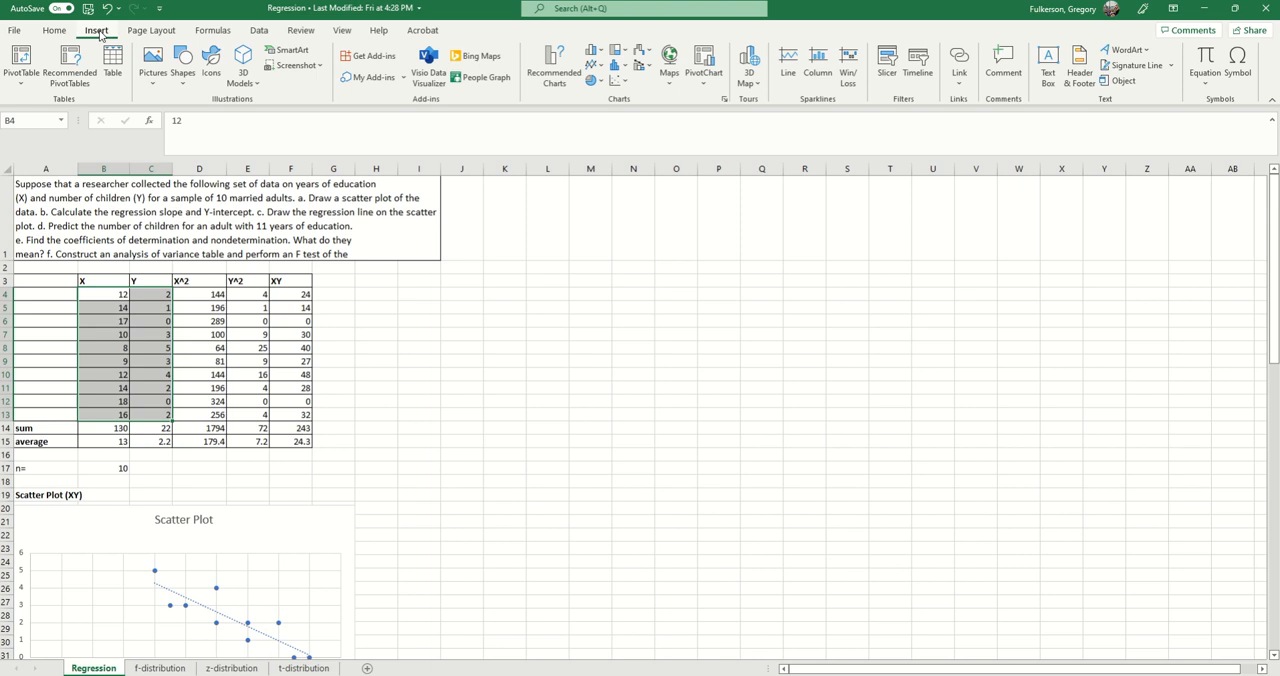
click(618, 83)
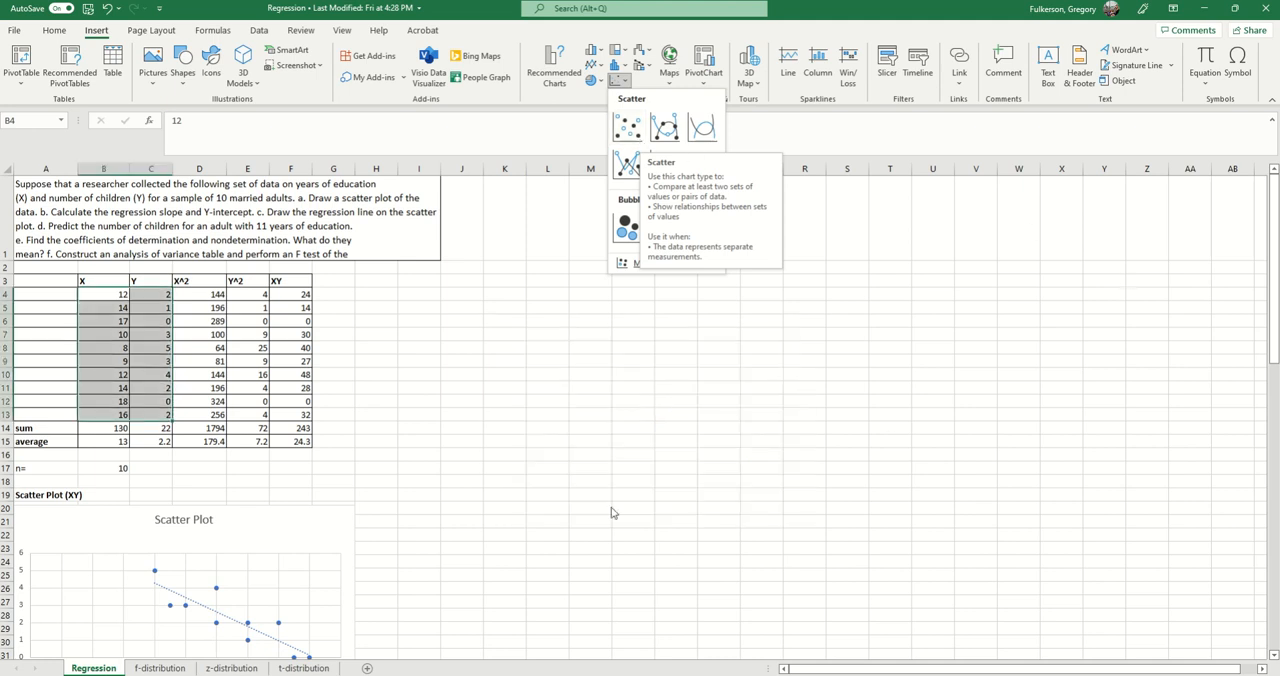
scroll(577, 503, down, 1)
click(586, 497)
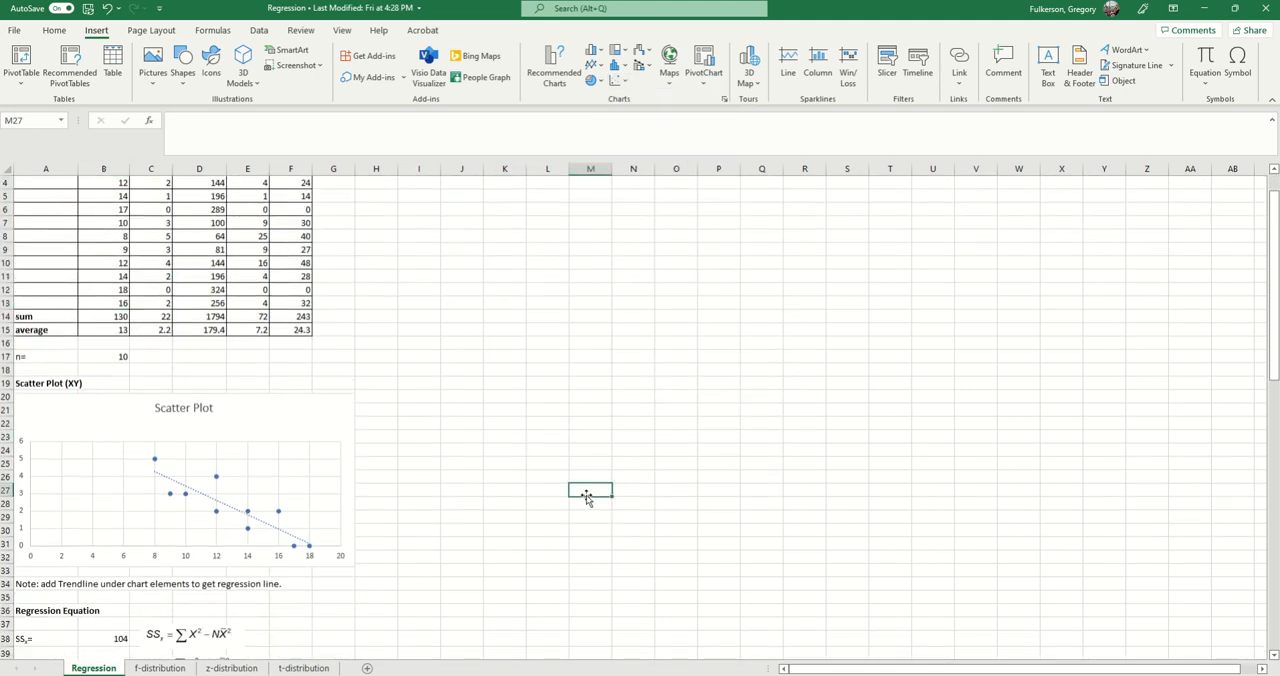
Step: Open the major gridline formatting of the scatter plot and view its line and effects options
right_click(272, 494)
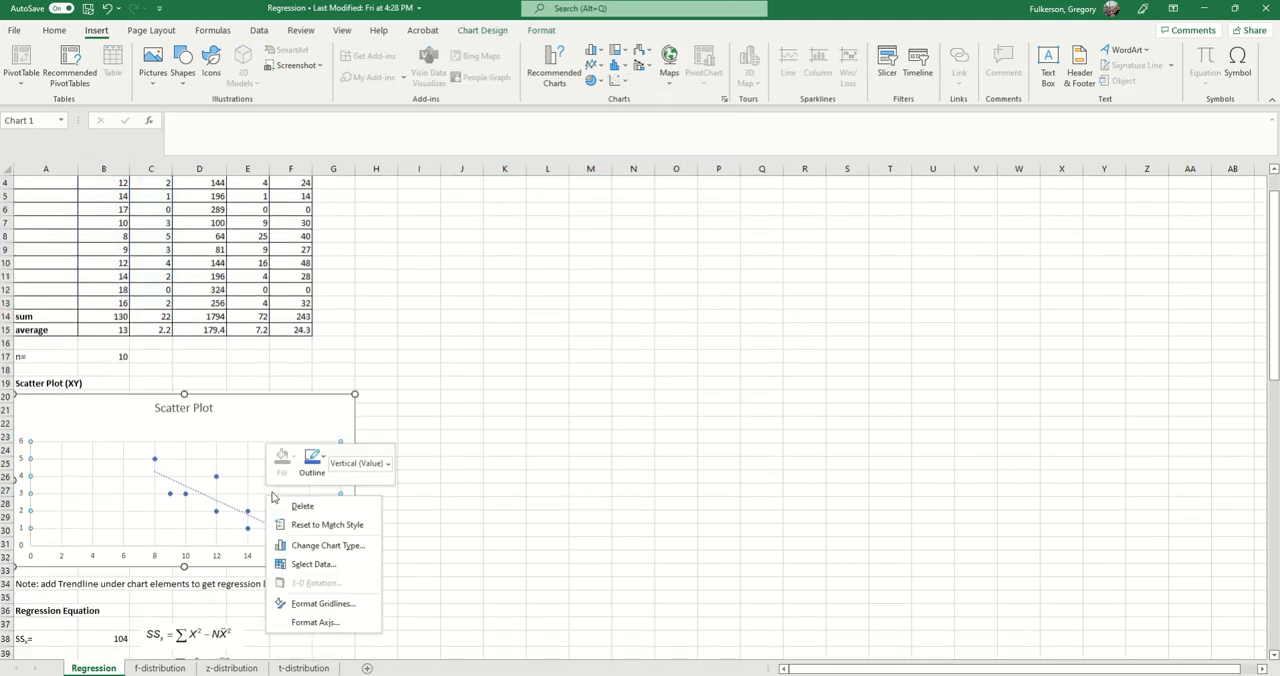
click(329, 604)
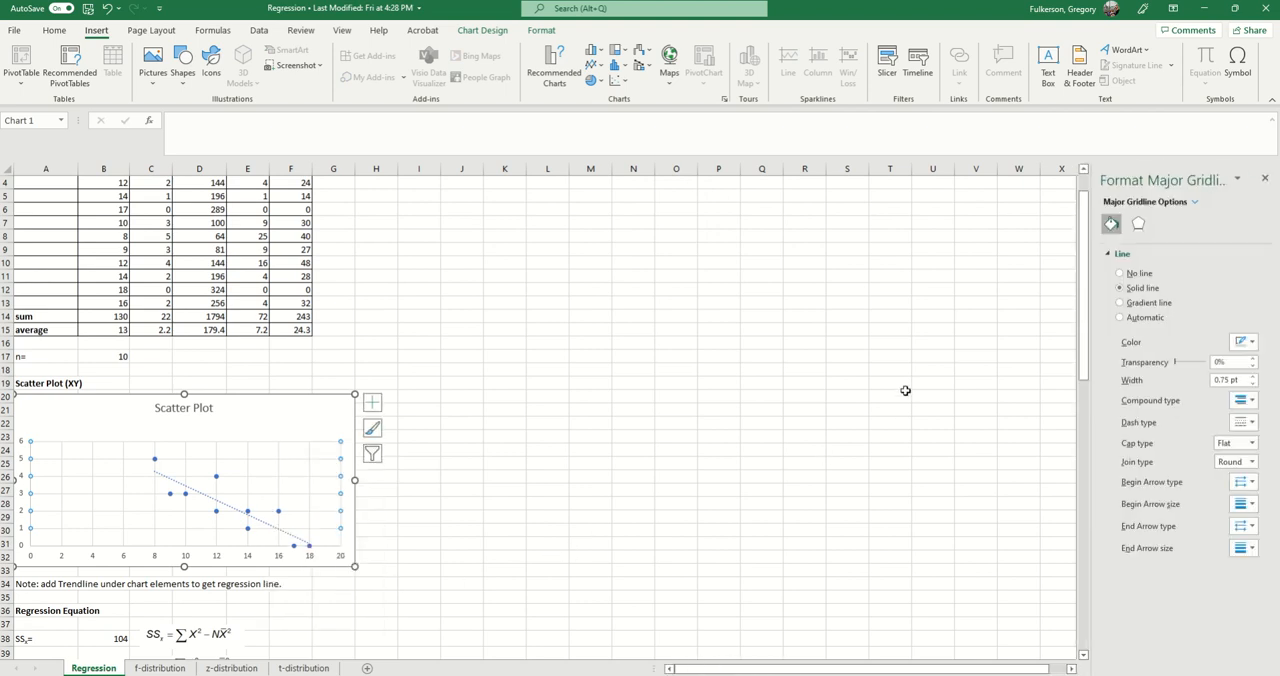
click(1140, 225)
click(1114, 225)
Step: Open the scatter plot's plot area formatting, view its effects and fill options, and deselect the chart
right_click(270, 501)
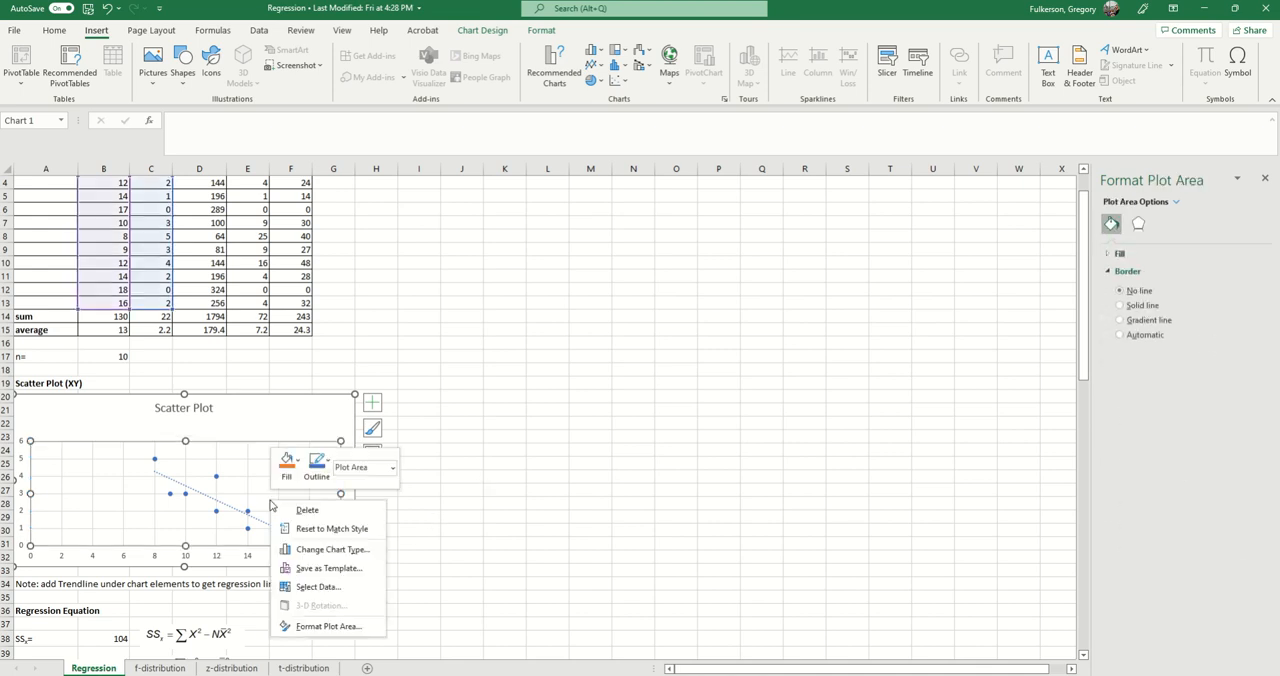
click(297, 629)
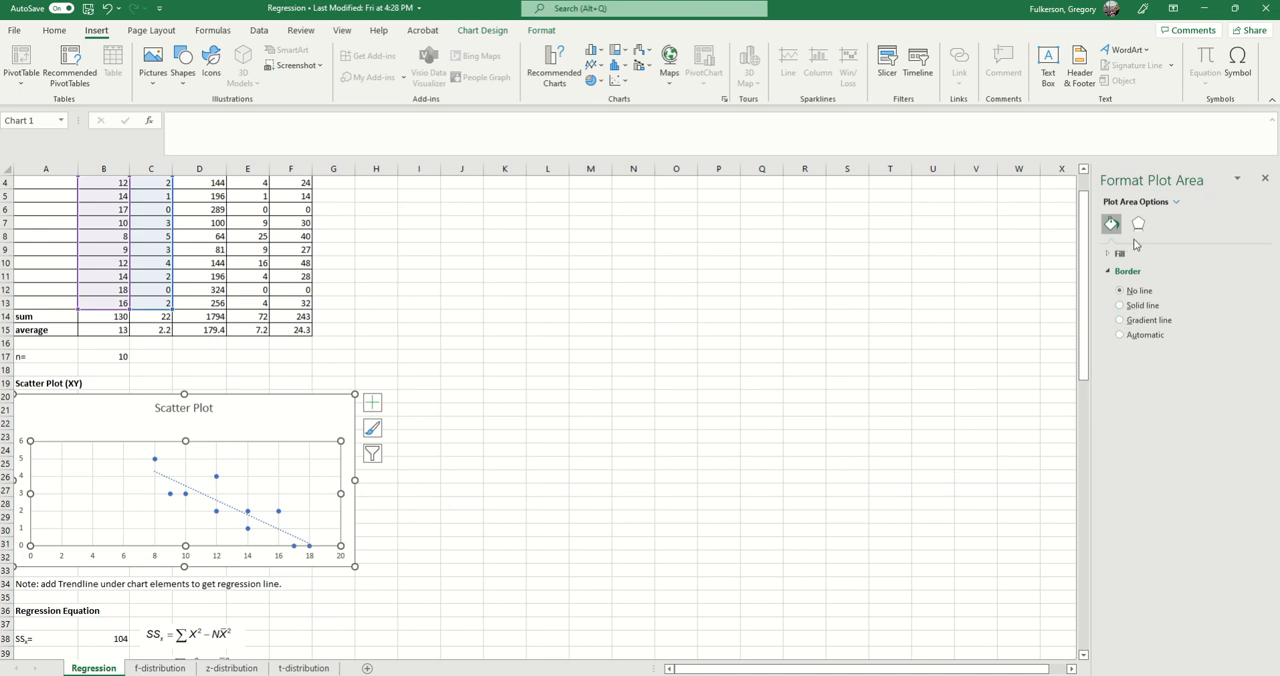
click(1138, 223)
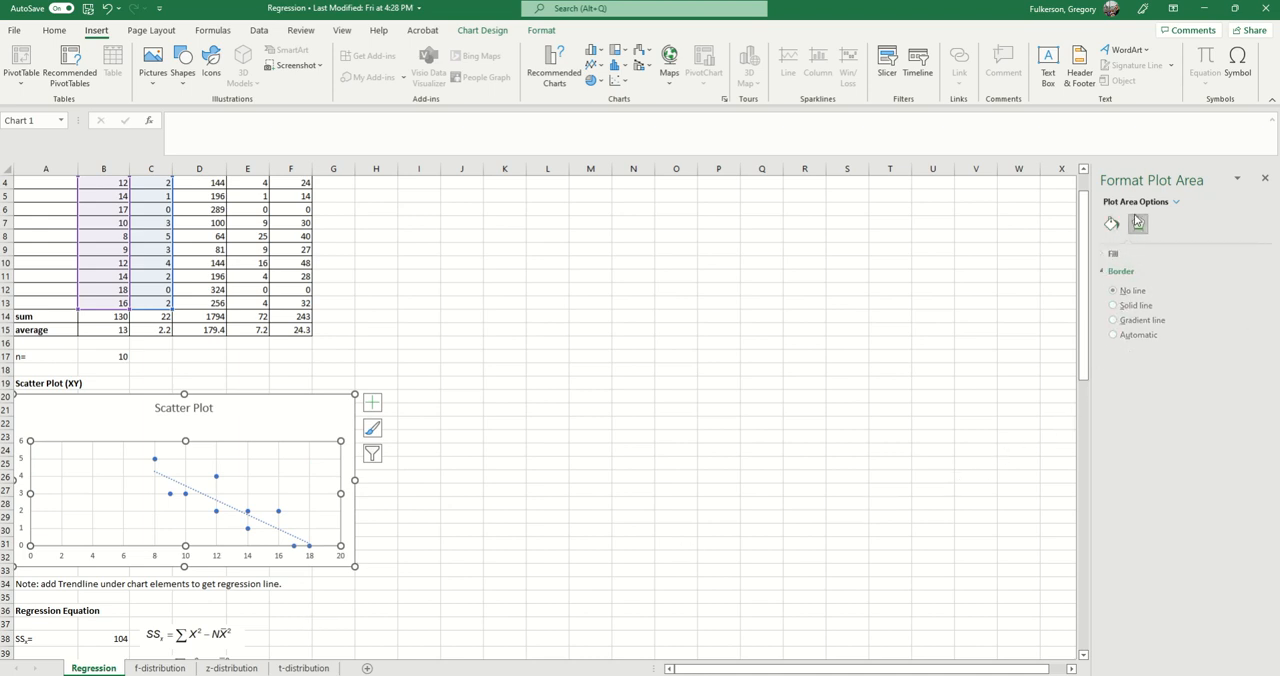
click(1111, 223)
click(634, 500)
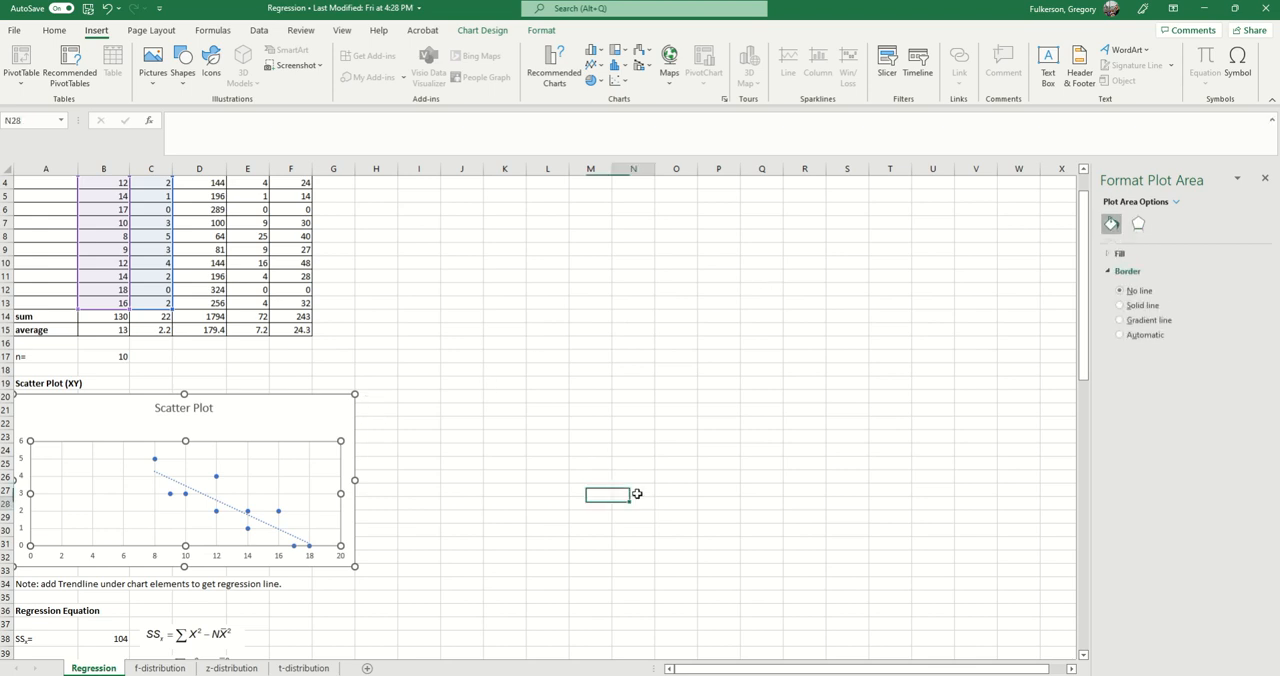
scroll(417, 605, down, 5)
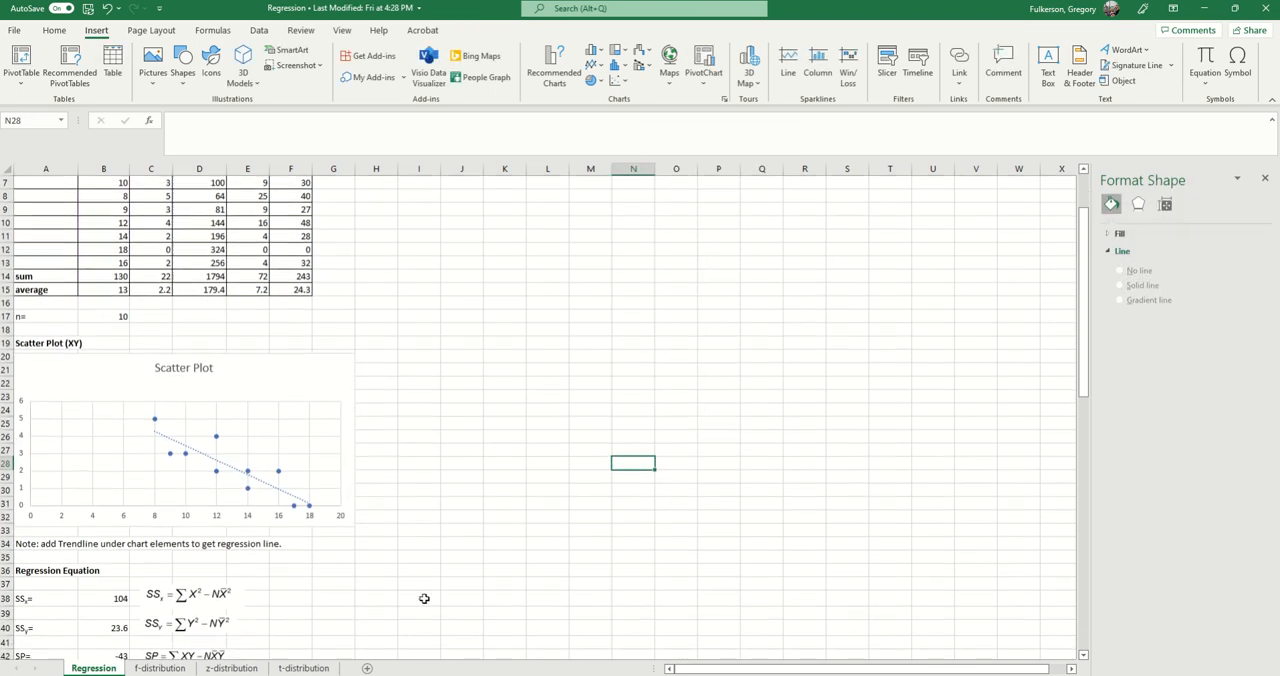
scroll(414, 605, up, 2)
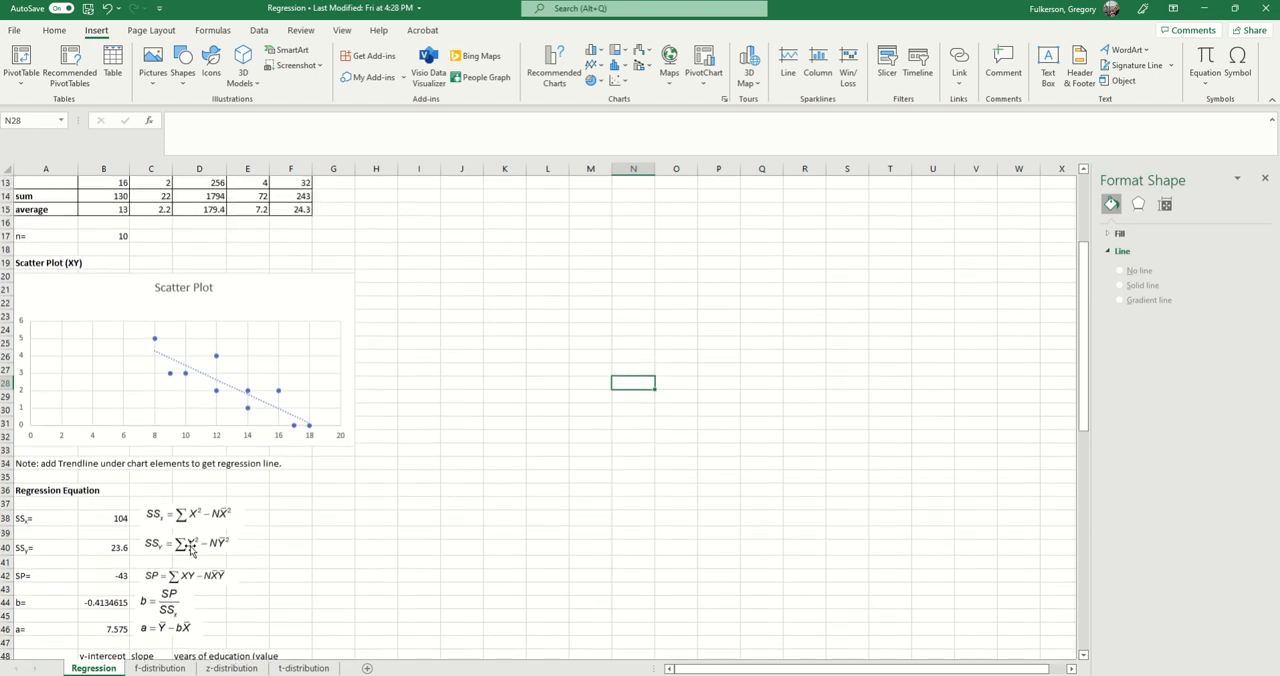
Step: Compare the X and Y data table with the points and trendline on the scatter plot
scroll(259, 560, down, 1)
scroll(87, 441, up, 5)
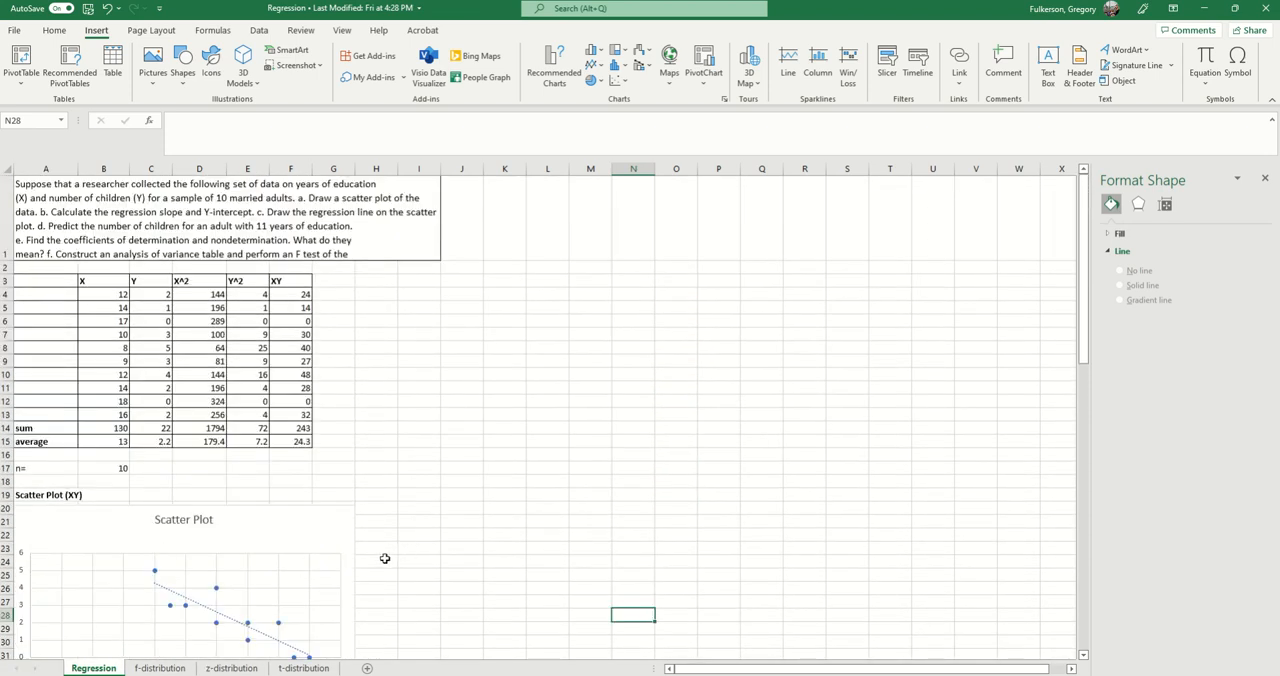
scroll(384, 558, down, 1)
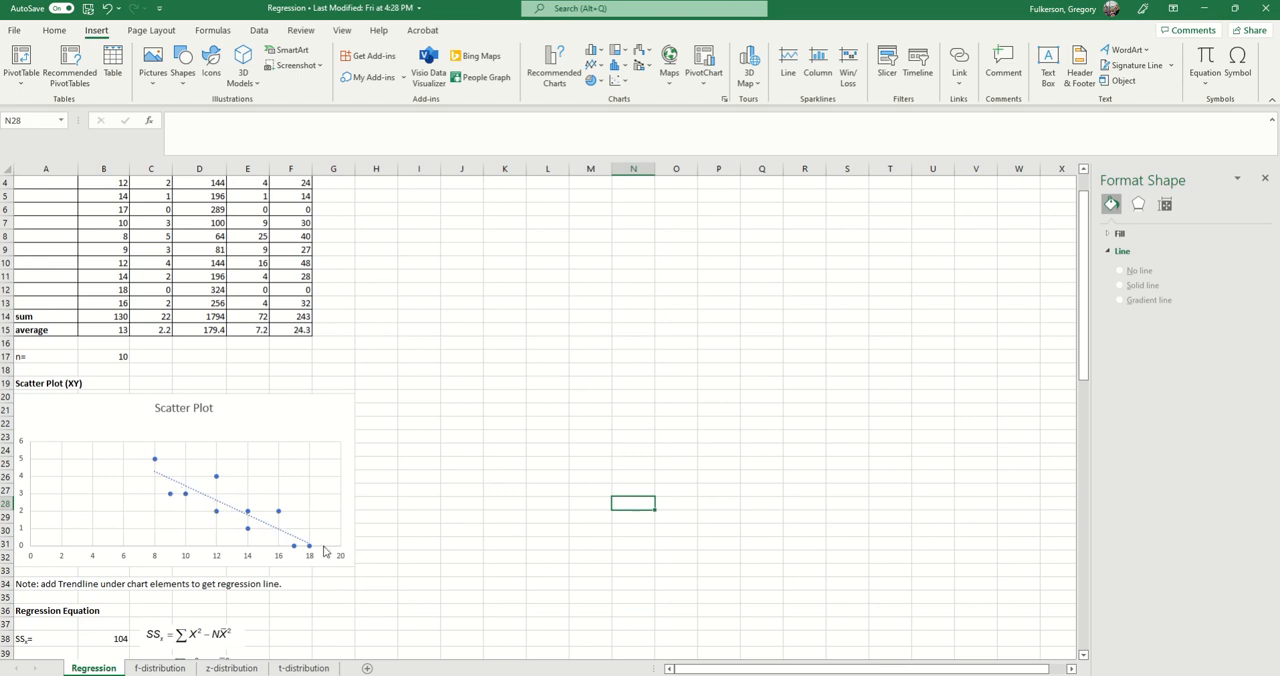
scroll(300, 585, up, 1)
scroll(212, 578, down, 1)
scroll(256, 528, up, 1)
scroll(260, 562, down, 1)
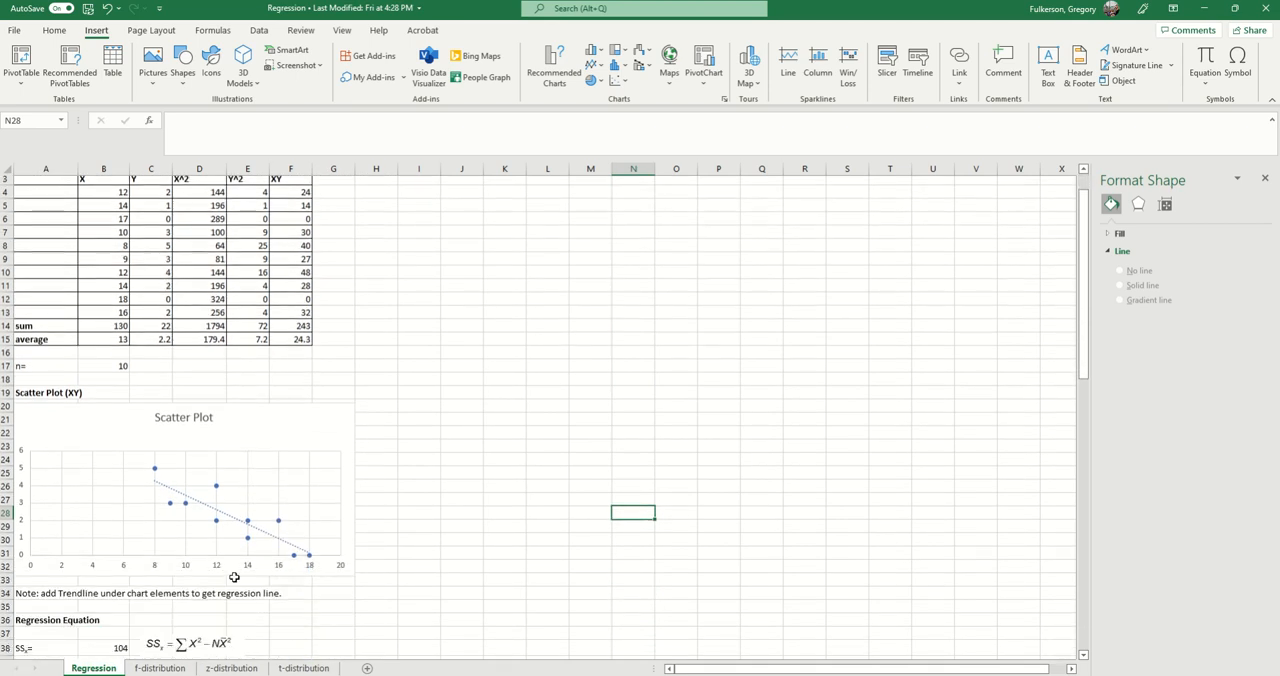
scroll(368, 517, up, 1)
scroll(377, 514, down, 2)
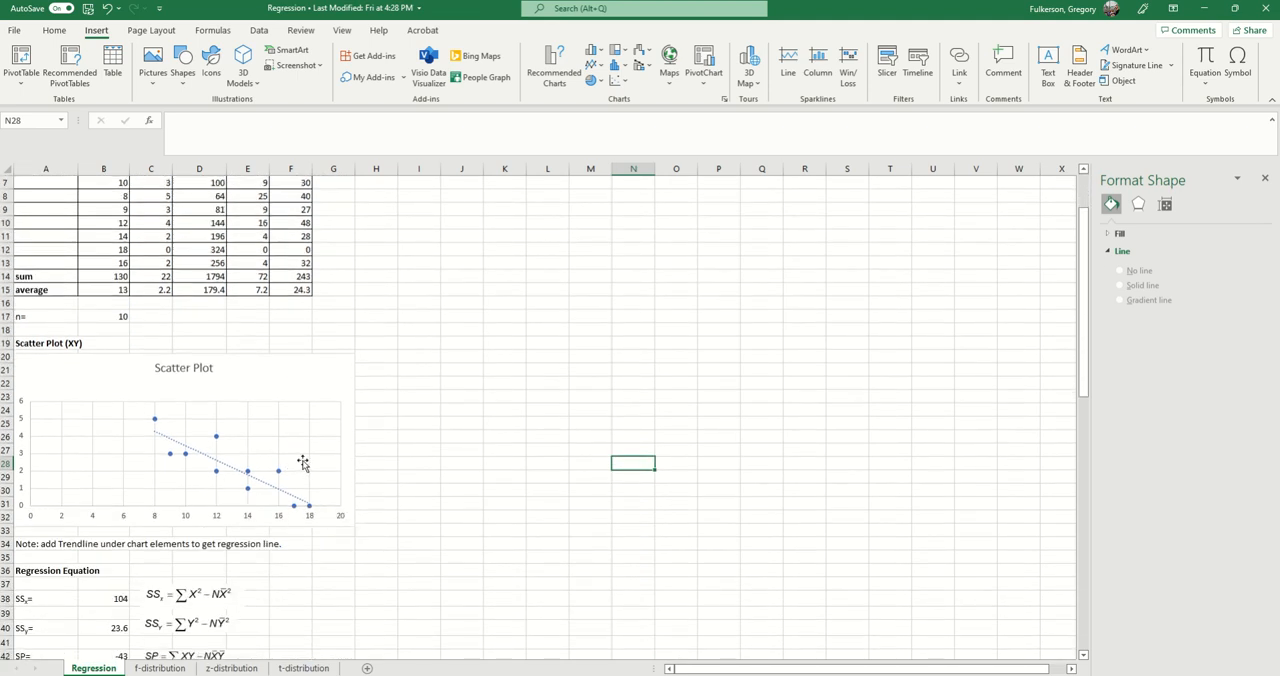
scroll(377, 570, up, 1)
scroll(377, 570, up, 1)
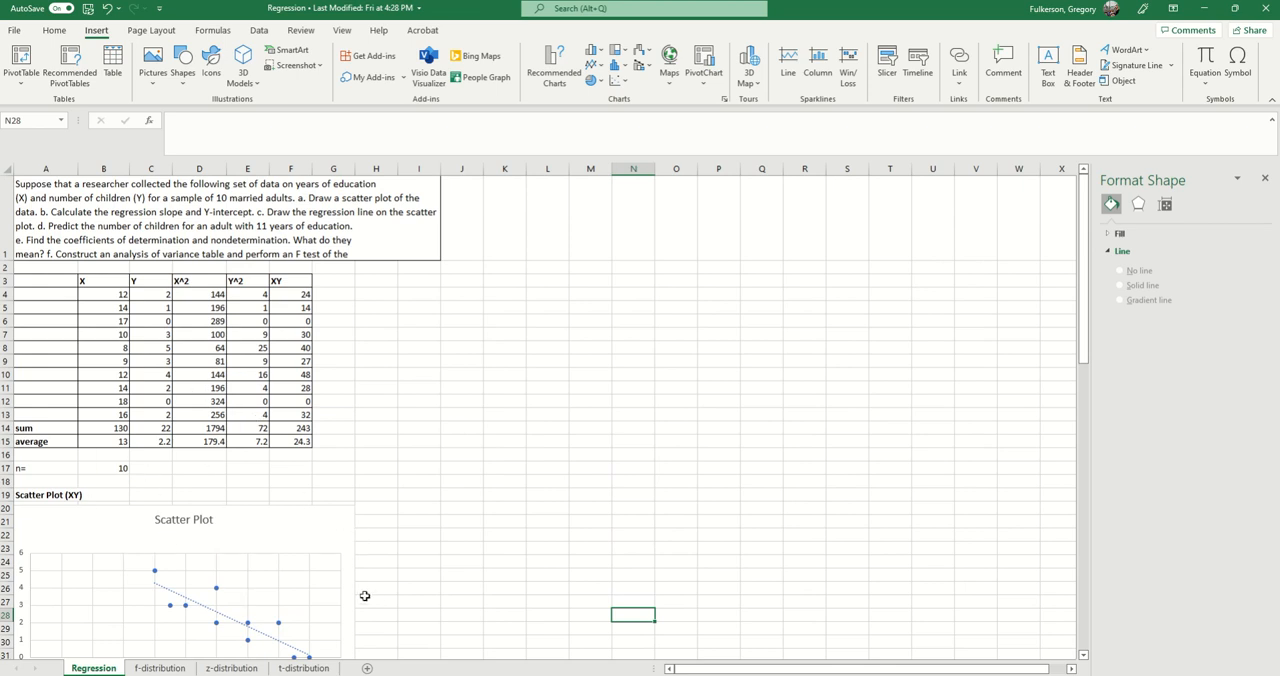
Step: Select the X value in B9 and check the data pairs against their points on the scatter plot
scroll(374, 600, down, 1)
scroll(231, 536, up, 1)
scroll(442, 564, down, 2)
scroll(440, 566, up, 2)
click(127, 360)
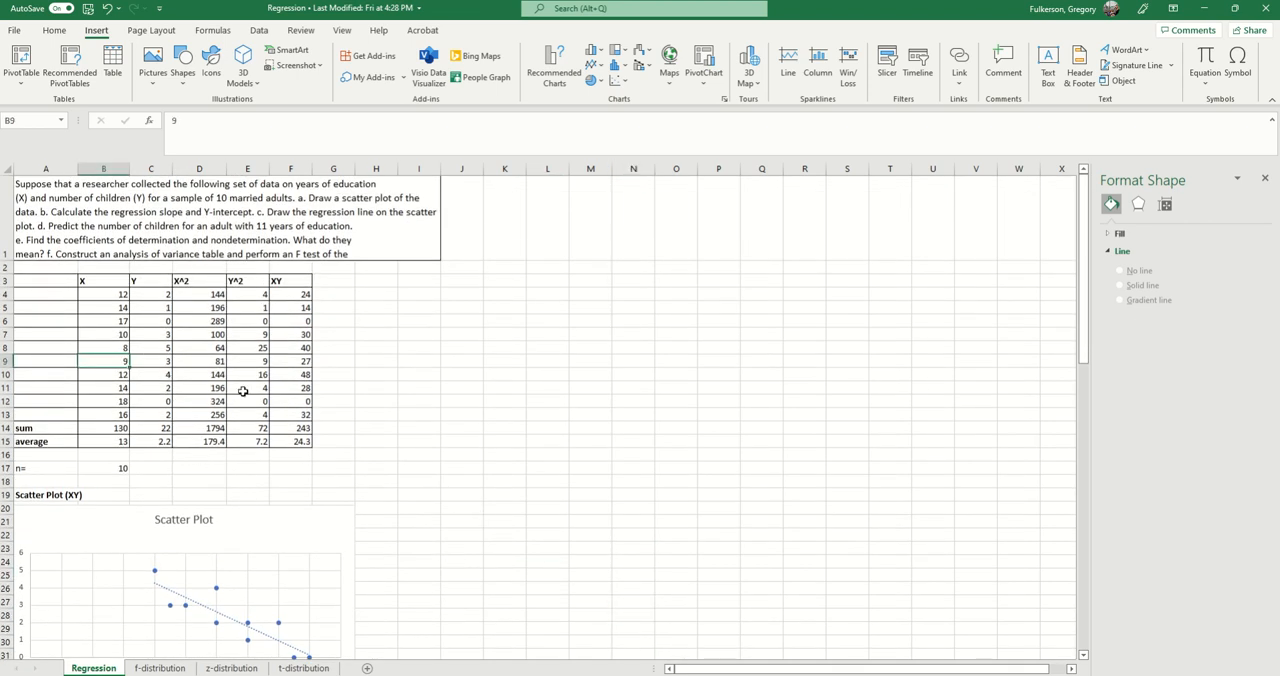
scroll(207, 532, down, 2)
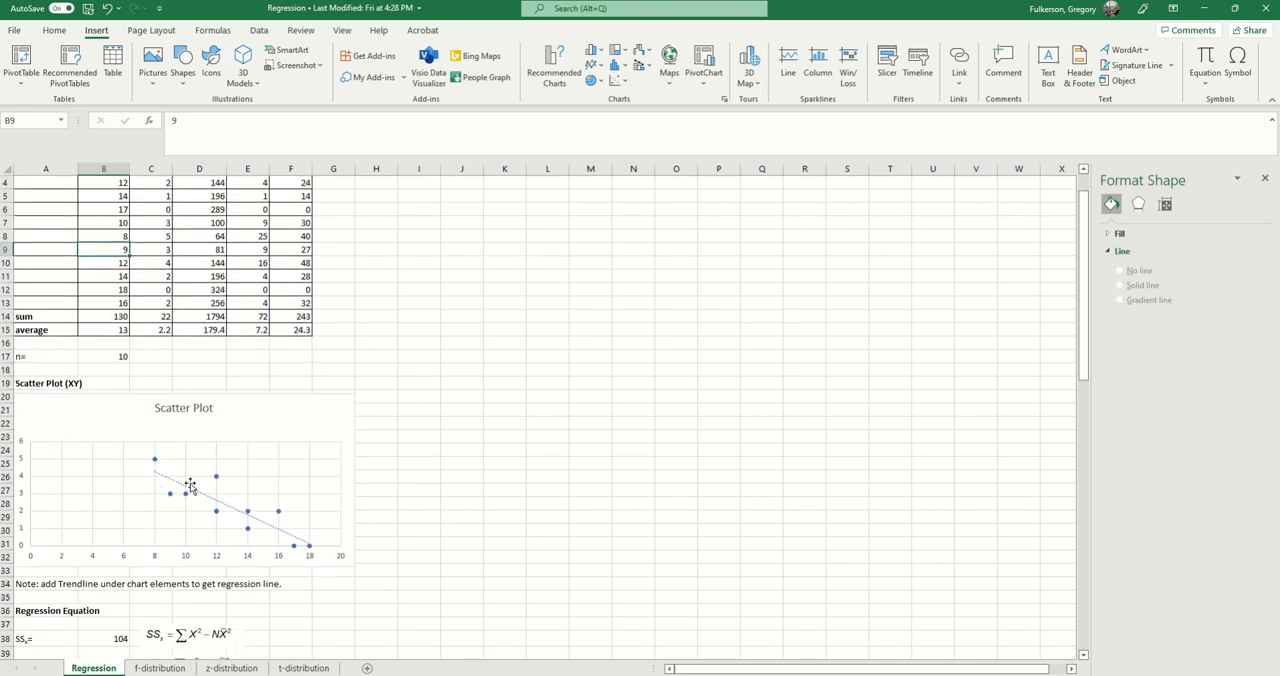
scroll(261, 533, up, 2)
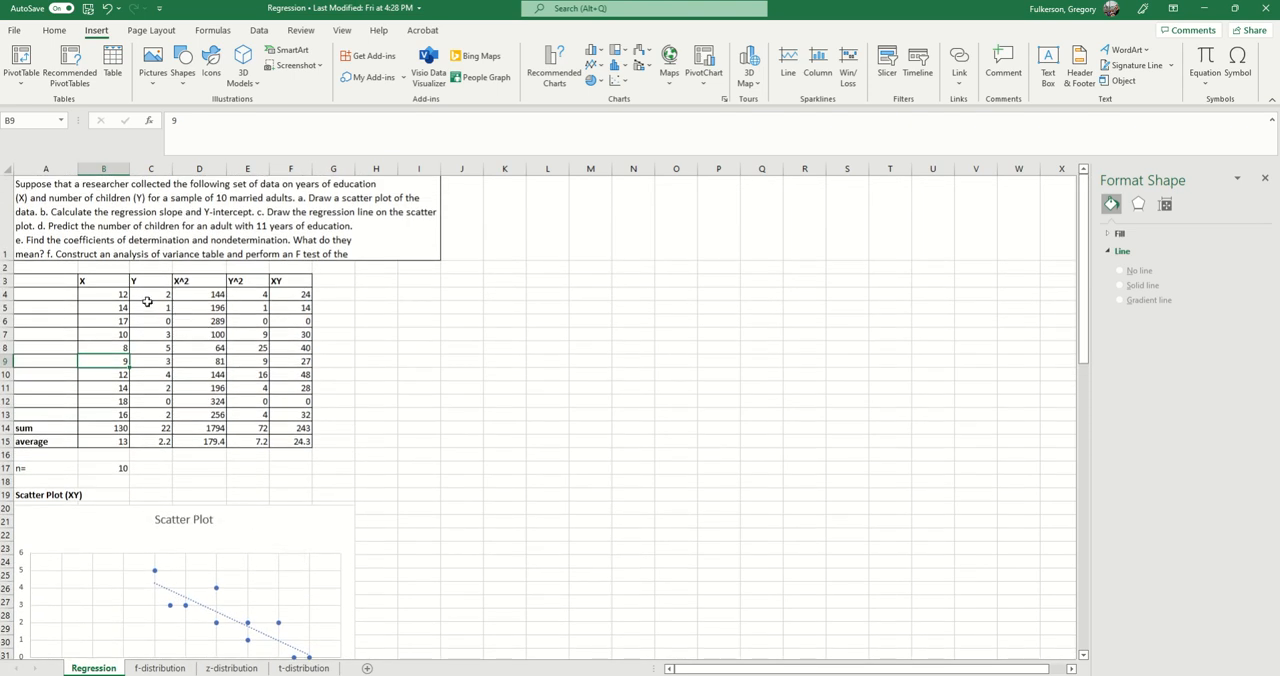
Step: Select the X^2 and Y^2 values in D4:E13, and the XY values in F4:F13, to view their formulas
click(148, 306)
drag(193, 302, 236, 420)
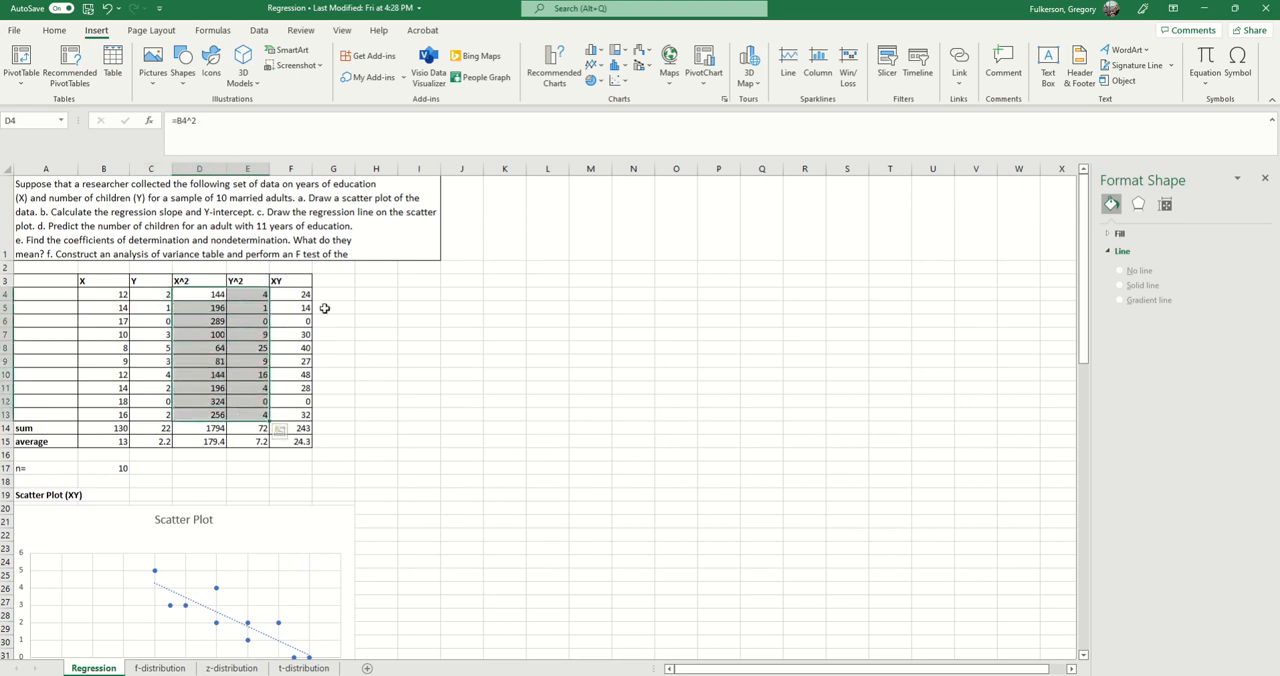
click(282, 290)
drag(296, 290, 280, 401)
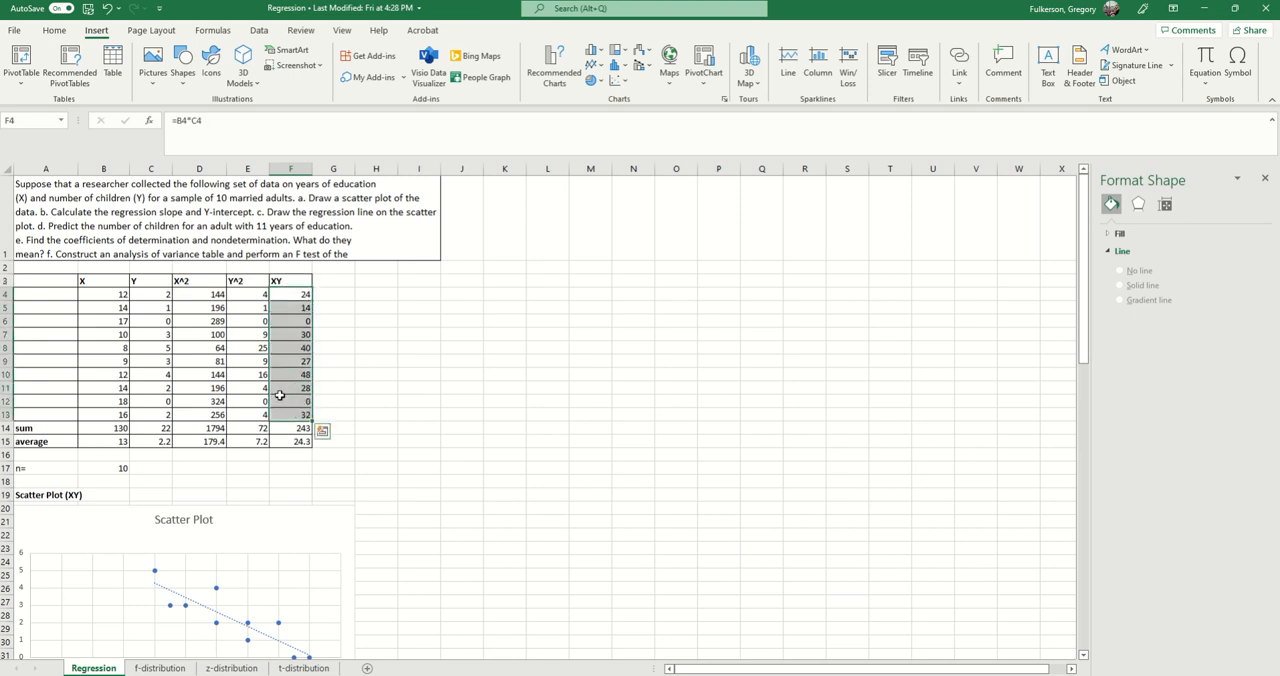
Step: Go past the scatter plot to the regression section and select the Regression Equation heading in A36
scroll(334, 340, down, 3)
scroll(249, 334, up, 3)
scroll(366, 334, down, 2)
scroll(436, 392, down, 3)
scroll(431, 396, down, 1)
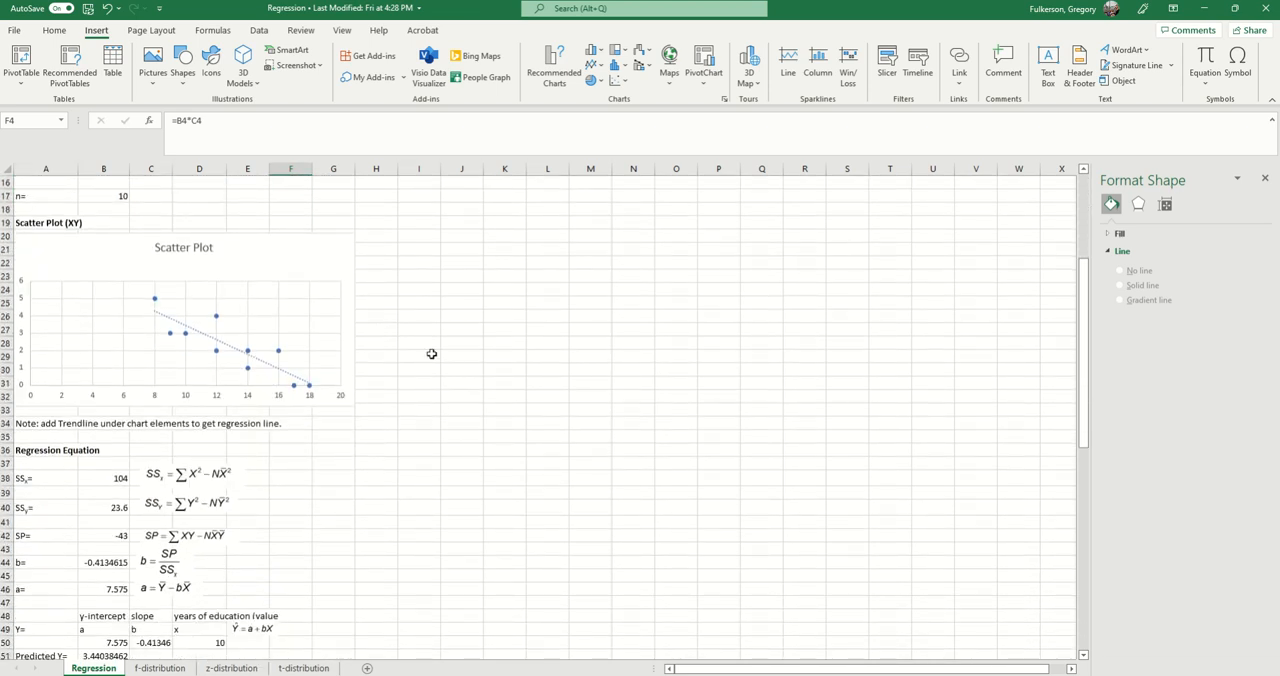
scroll(348, 508, up, 2)
scroll(263, 497, down, 1)
scroll(88, 478, down, 1)
click(70, 452)
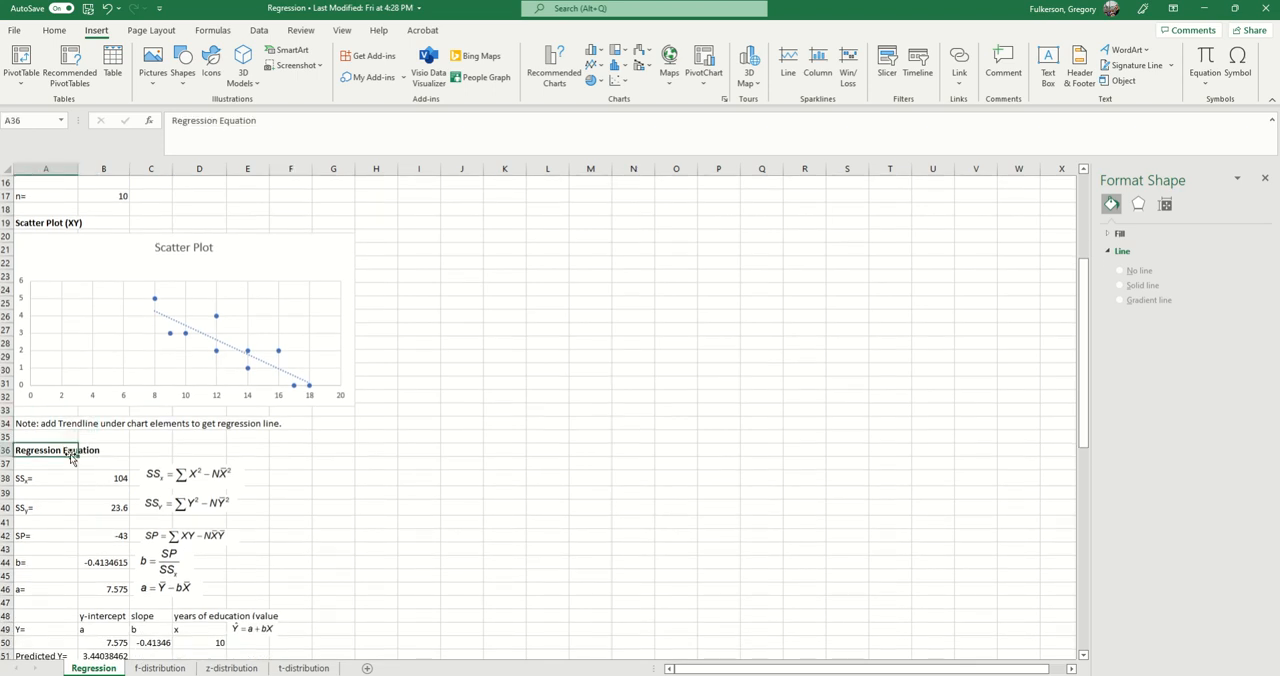
Step: Examine the SSx, SSy, SP, b and a calculations and their equation pictures under the Regression Equation heading
scroll(112, 448, down, 2)
scroll(112, 448, down, 1)
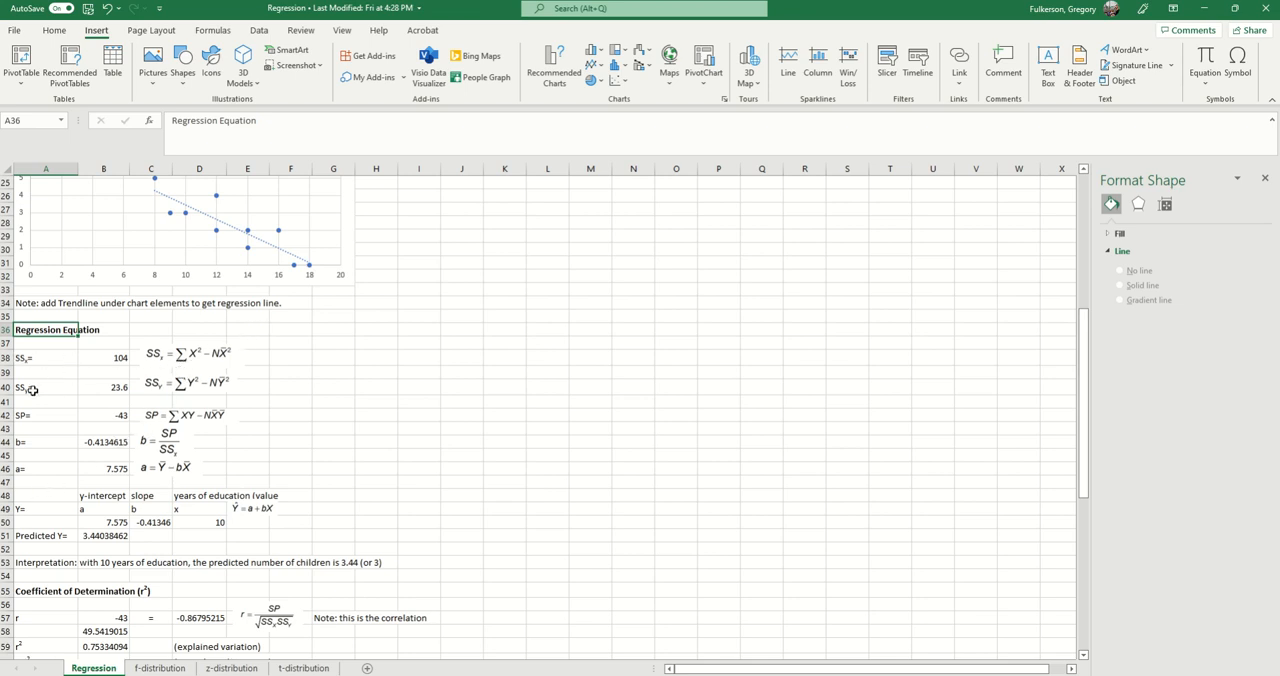
scroll(304, 440, up, 3)
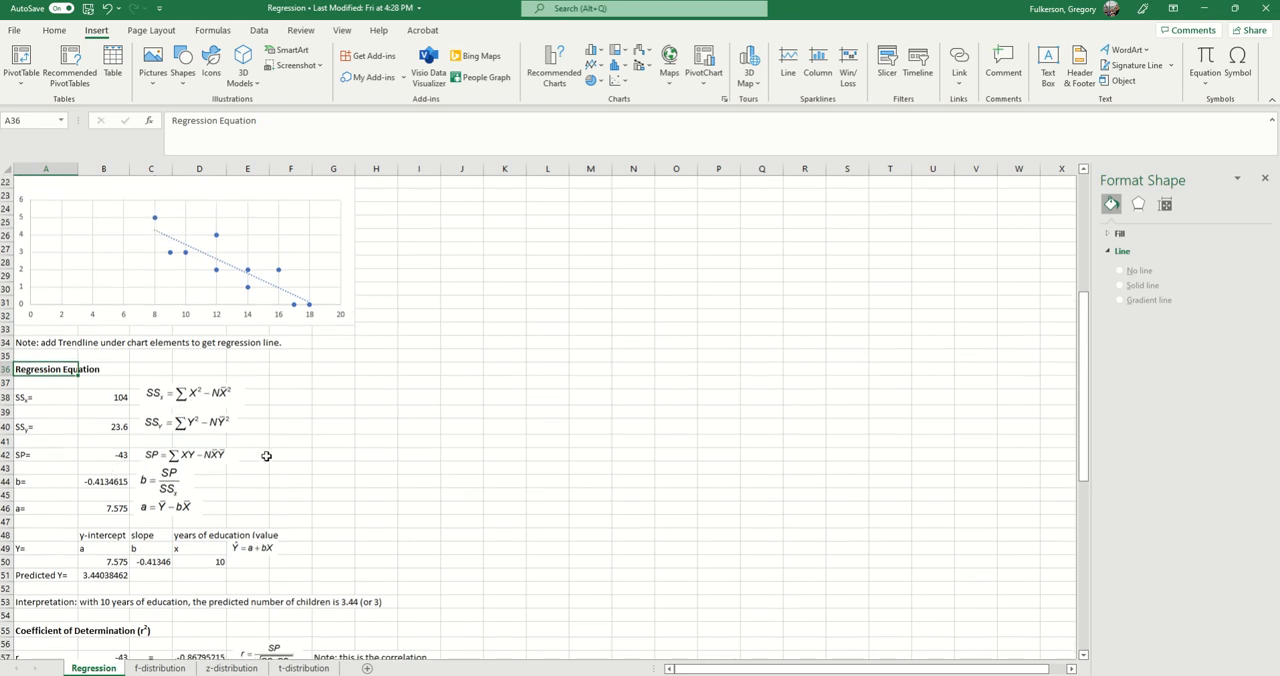
scroll(240, 492, down, 1)
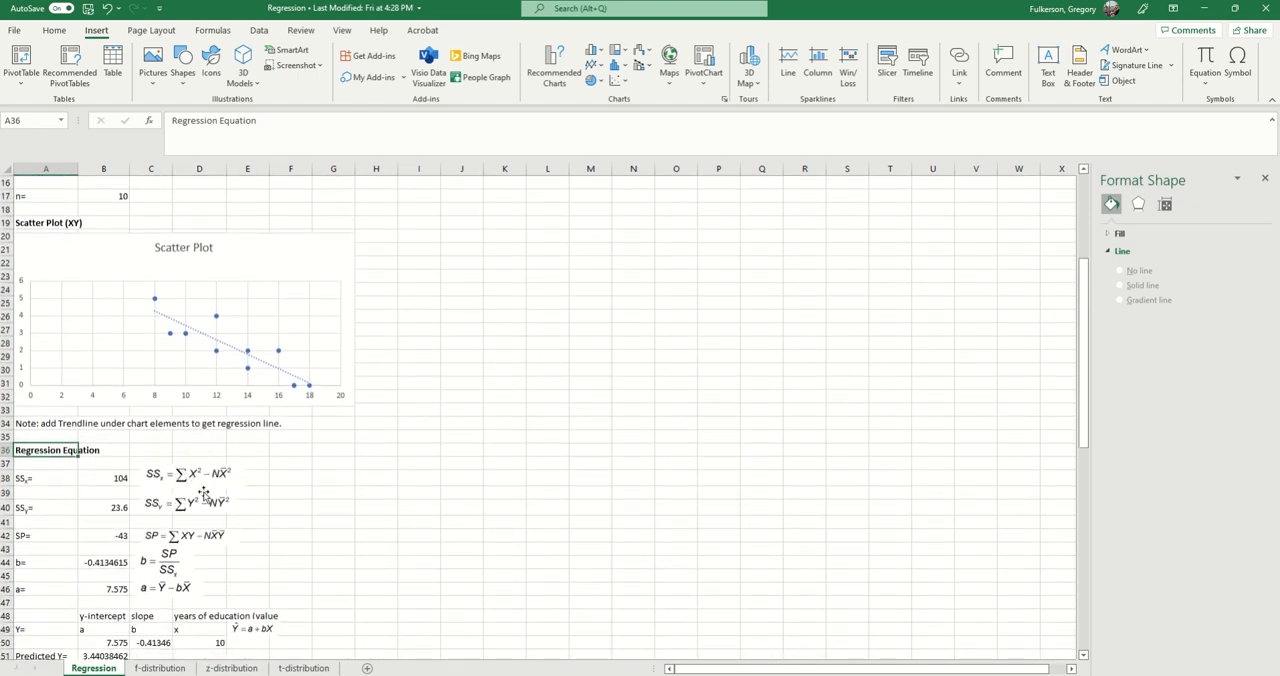
Step: View the X^2 sum formula in D14 and match it with the SSx equation picture in the regression section
scroll(185, 500, up, 5)
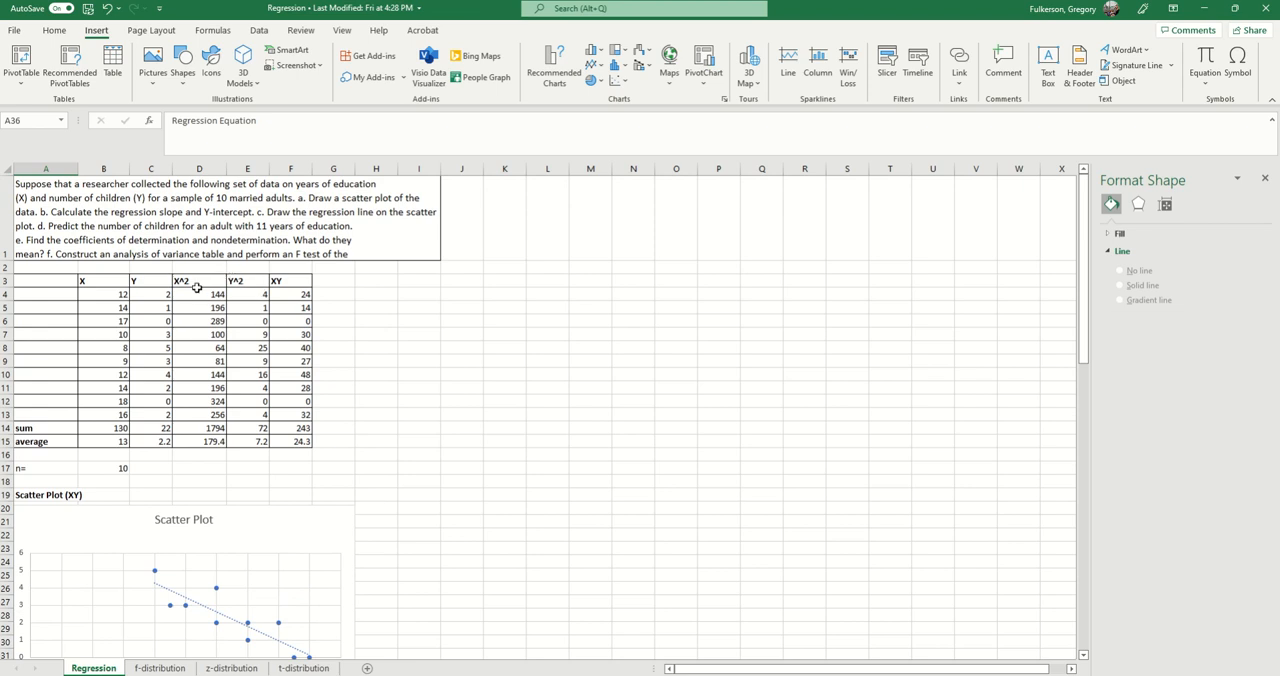
click(188, 427)
scroll(315, 436, down, 4)
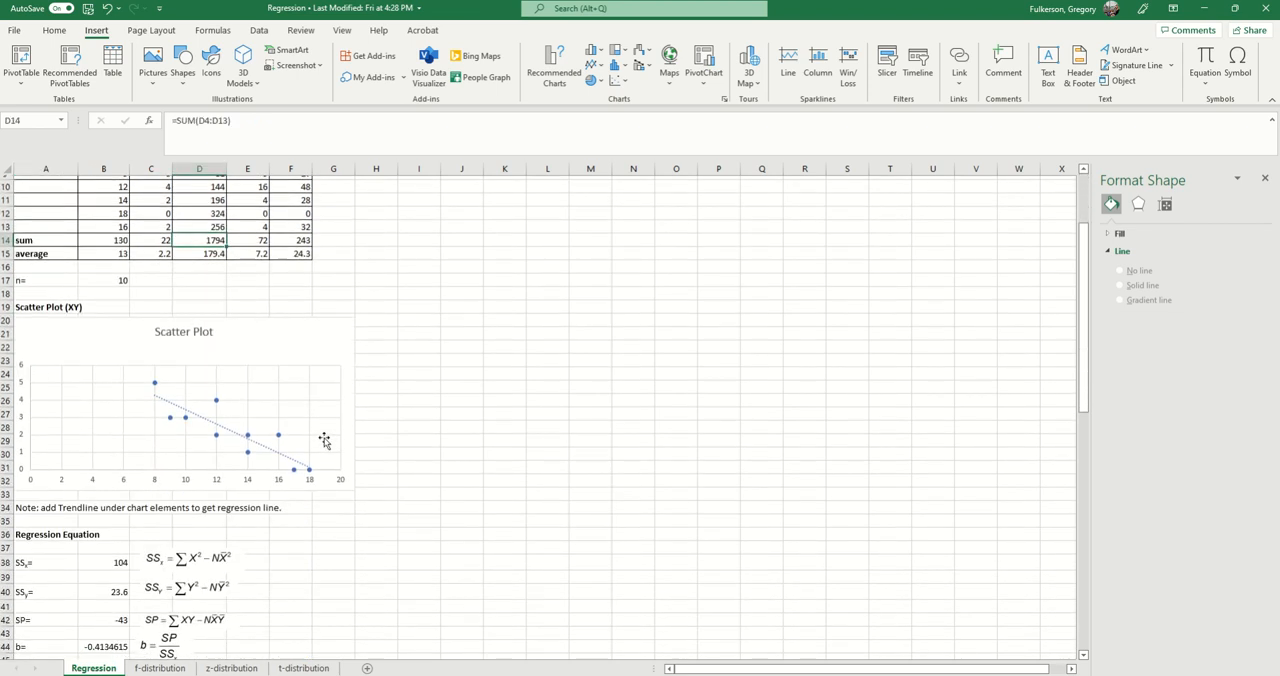
click(192, 550)
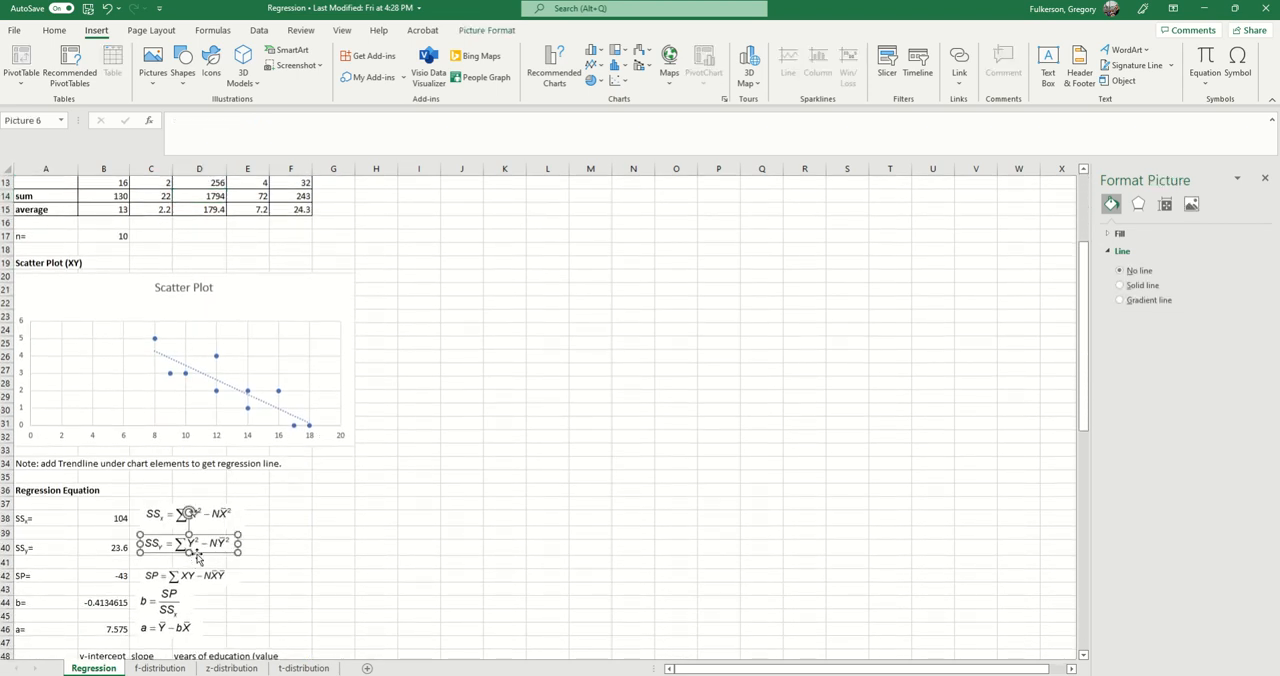
scroll(290, 466, up, 4)
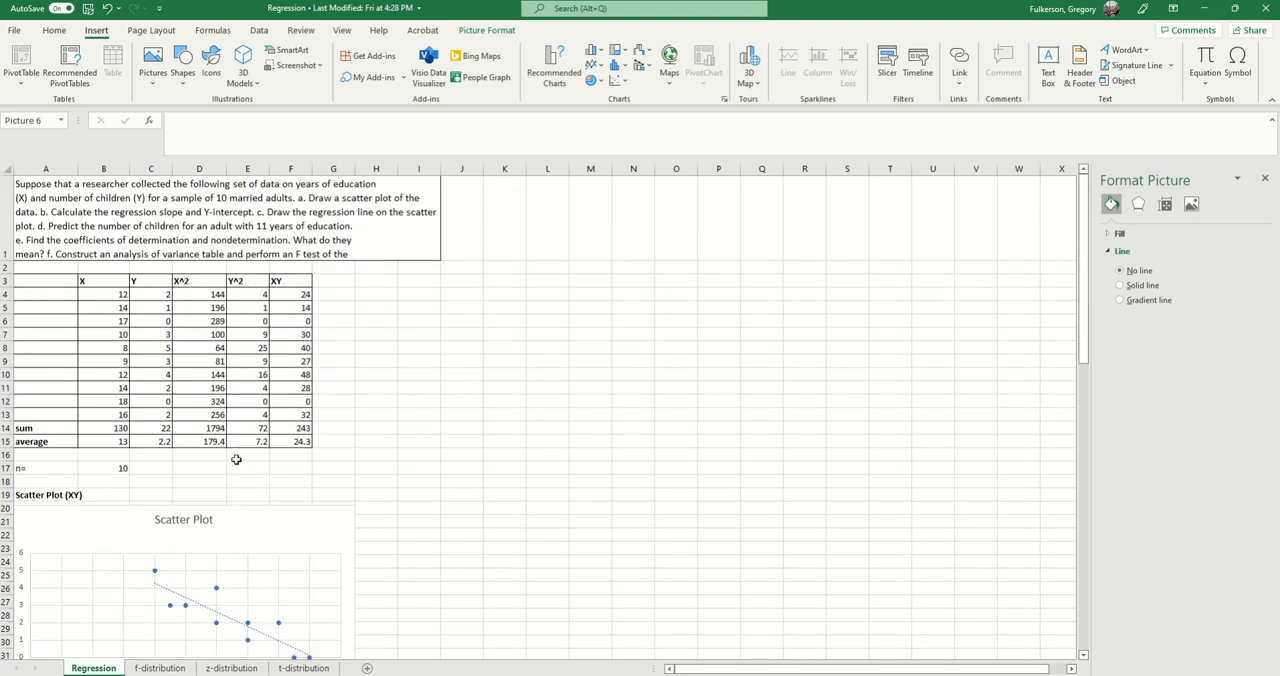
scroll(236, 461, down, 5)
click(221, 466)
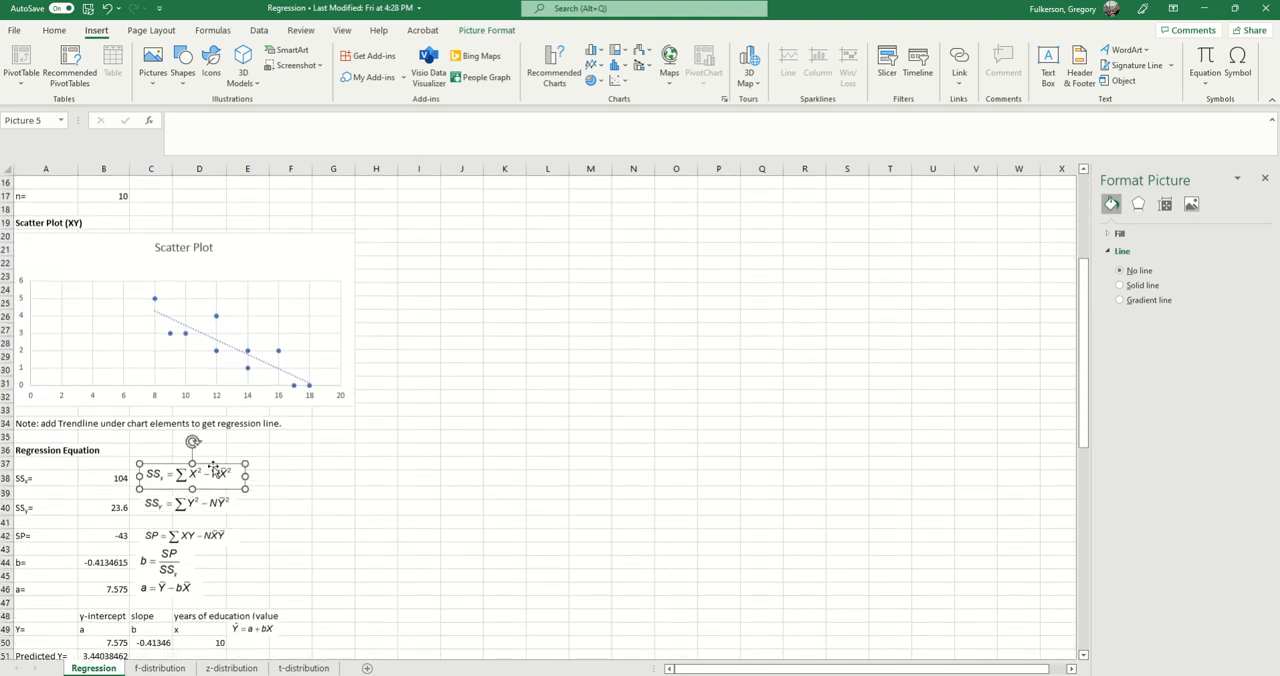
Step: Inspect the sample size in B17 and the X and Y averages in B15 and C15 of the data table
scroll(190, 460, up, 5)
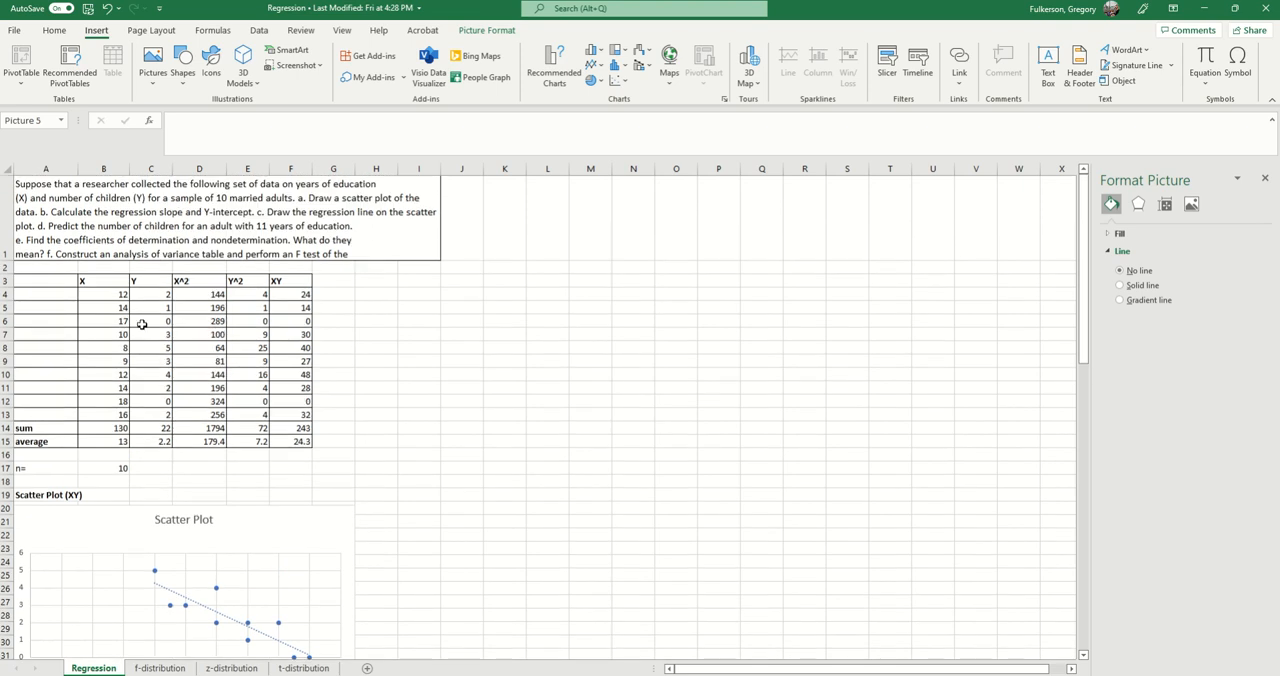
click(112, 468)
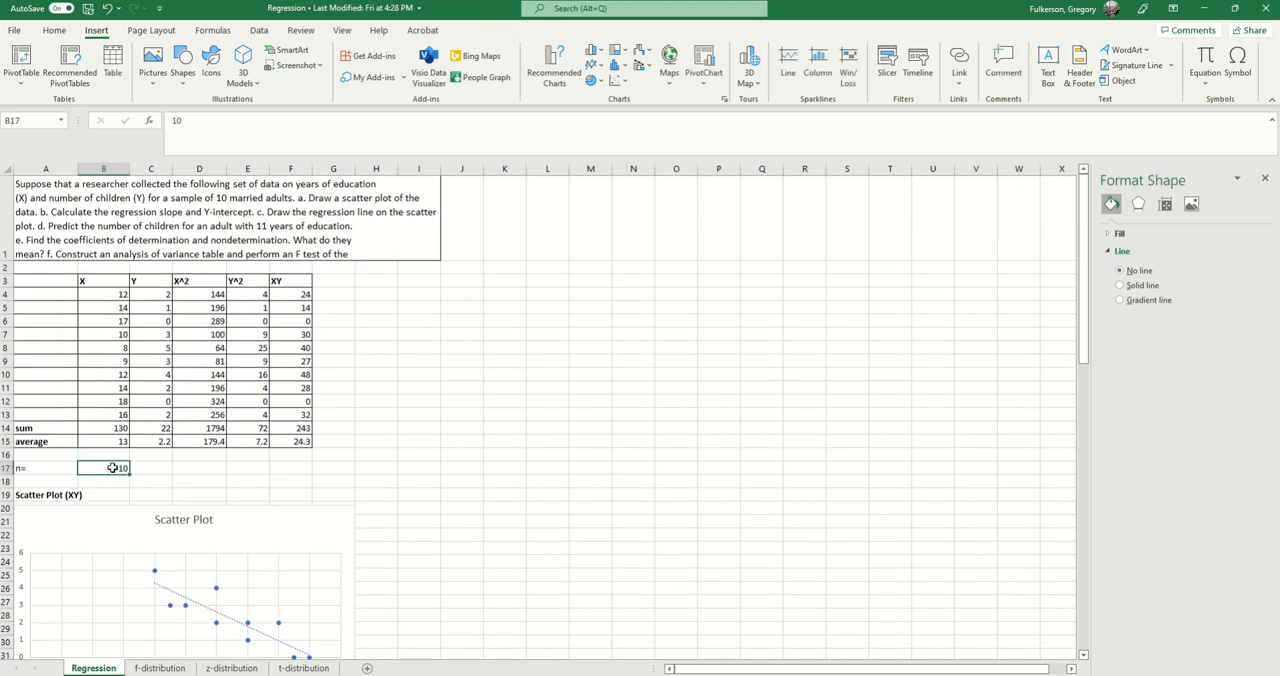
click(89, 441)
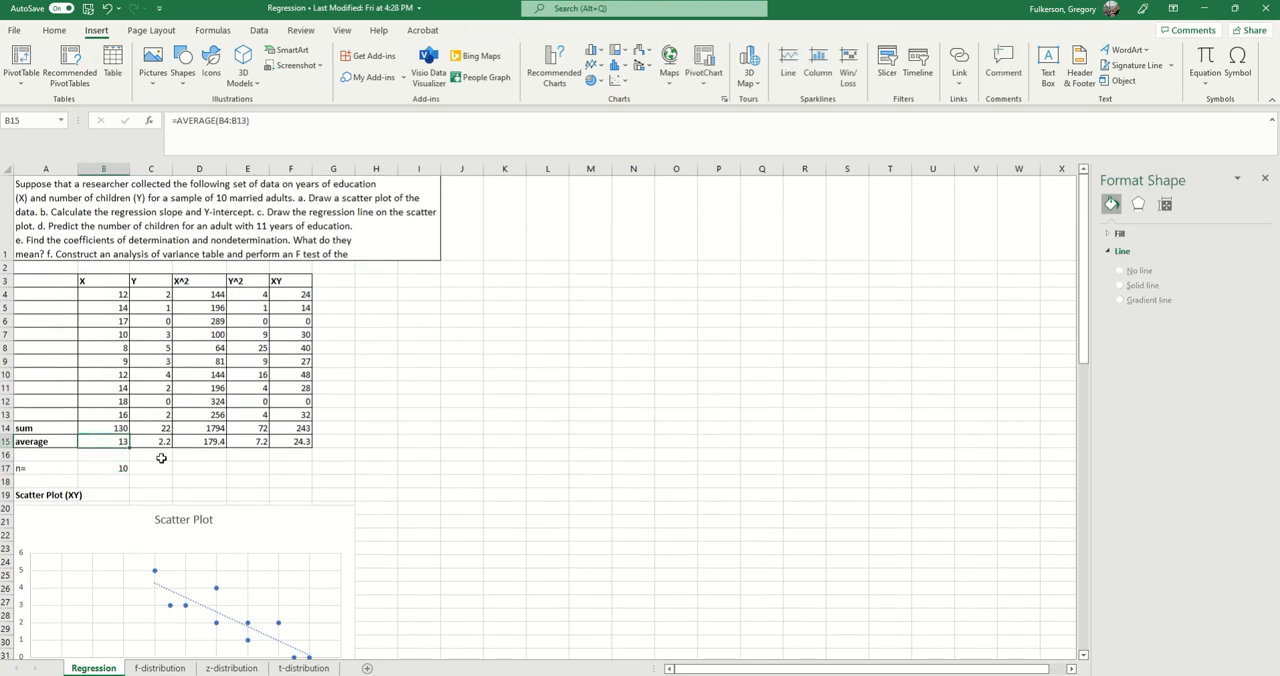
click(160, 445)
click(126, 448)
click(166, 443)
Step: Open the SSx formula in B38 and trace its references to D14, B17 and B15 in the data table
scroll(469, 440, down, 6)
scroll(469, 440, down, 1)
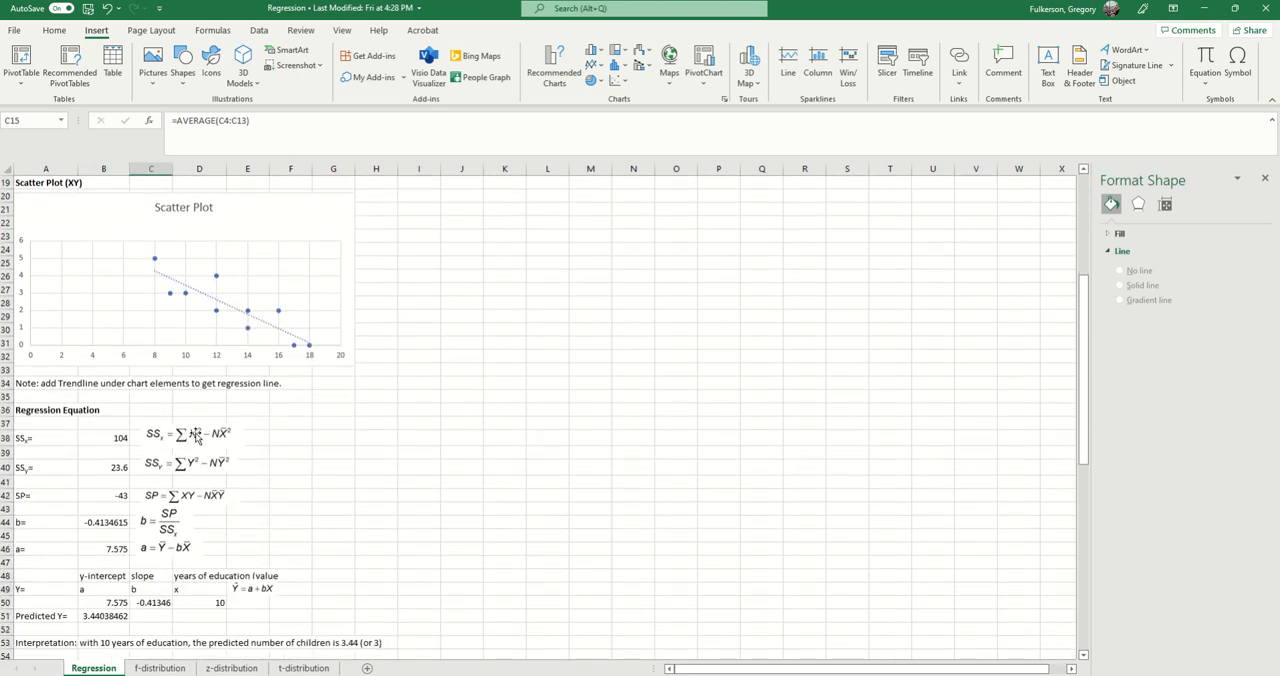
click(120, 437)
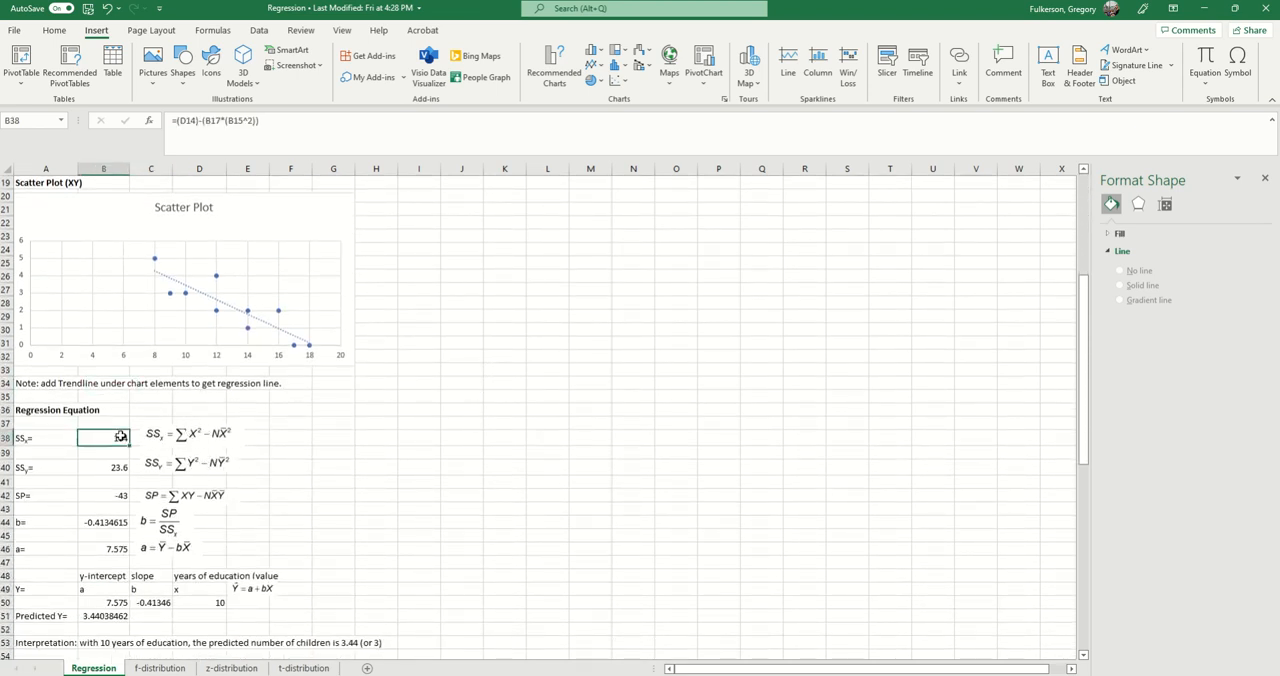
click(289, 116)
scroll(285, 466, up, 4)
scroll(355, 350, up, 2)
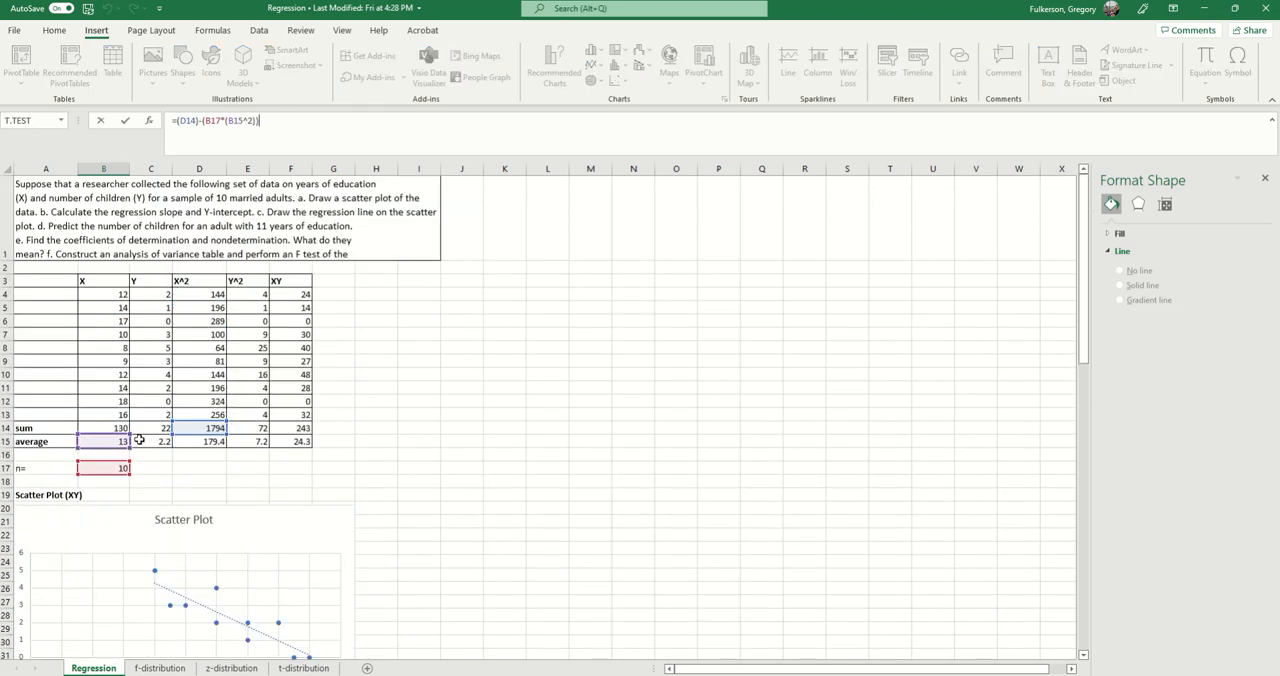
scroll(144, 486, down, 1)
scroll(144, 486, down, 4)
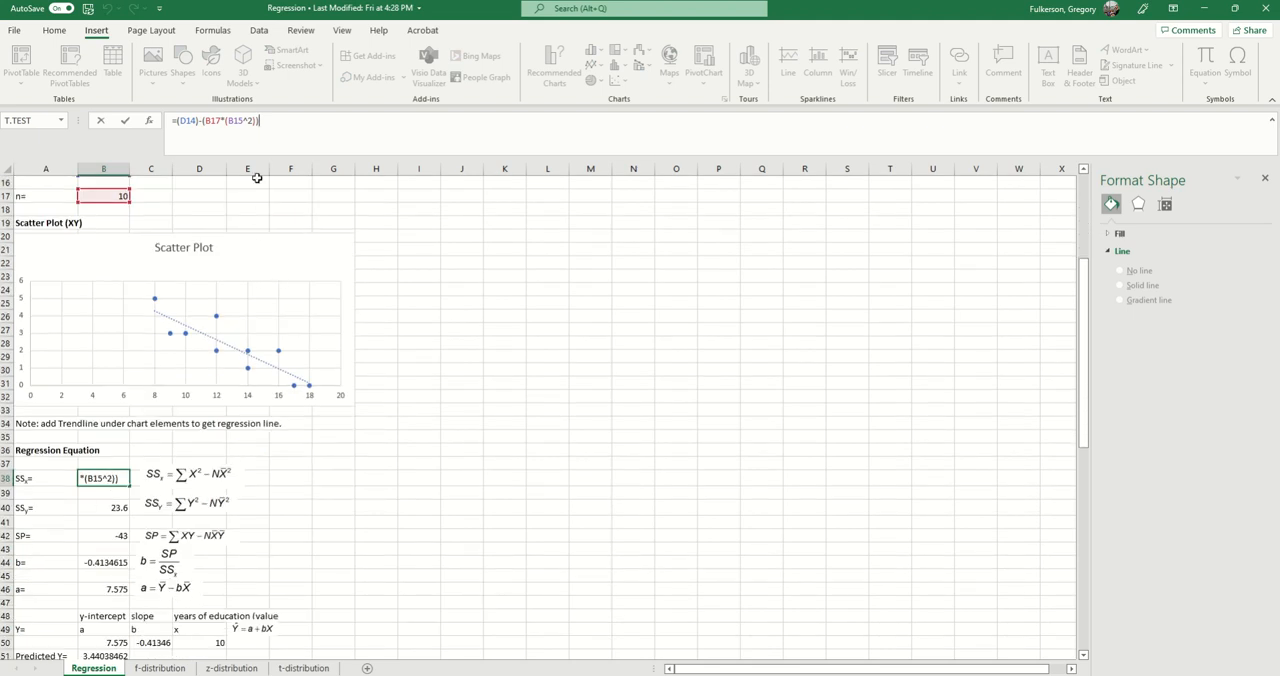
Step: Recheck the cells referenced by the SSx formula against its equation picture, and close the formula in B38
scroll(309, 403, down, 1)
scroll(60, 497, up, 1)
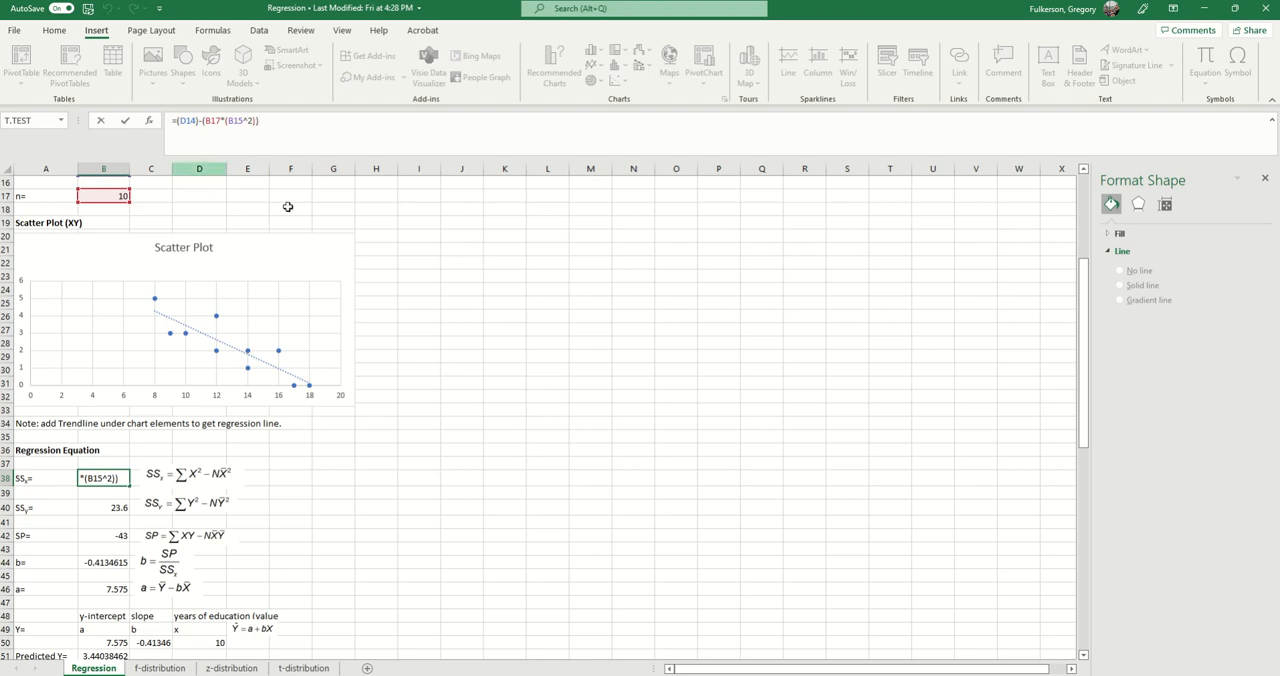
scroll(335, 438, up, 2)
scroll(333, 441, up, 2)
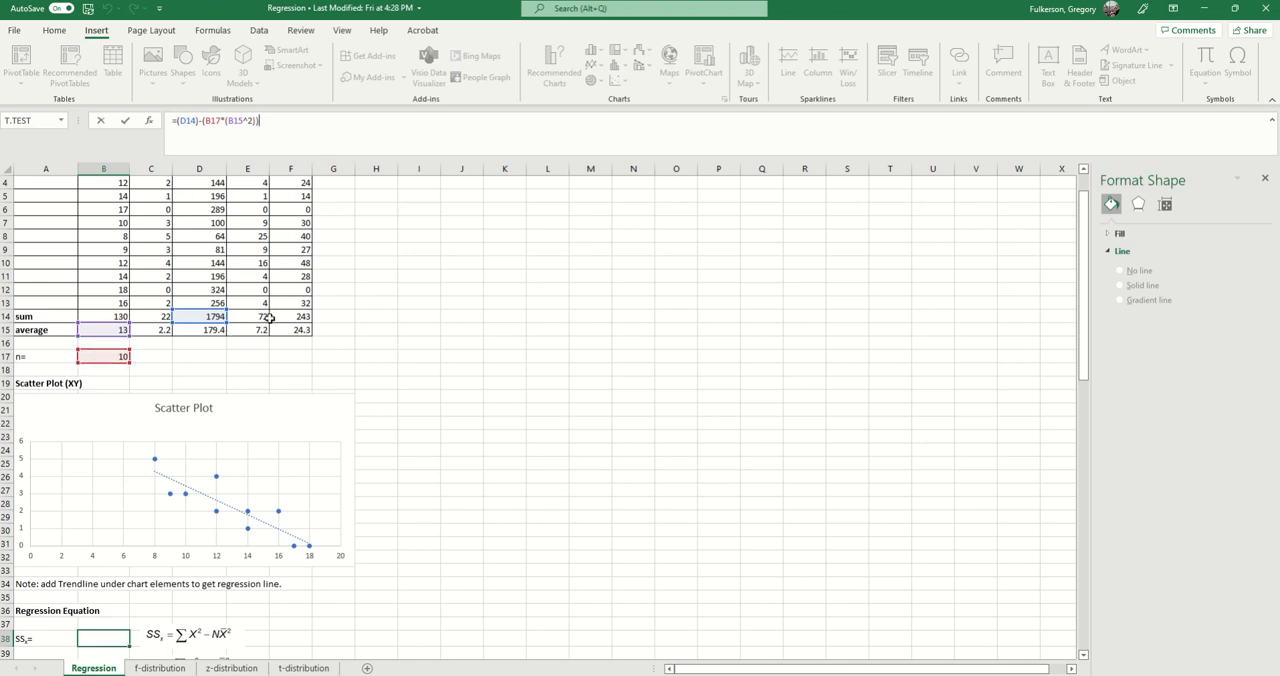
scroll(269, 318, down, 1)
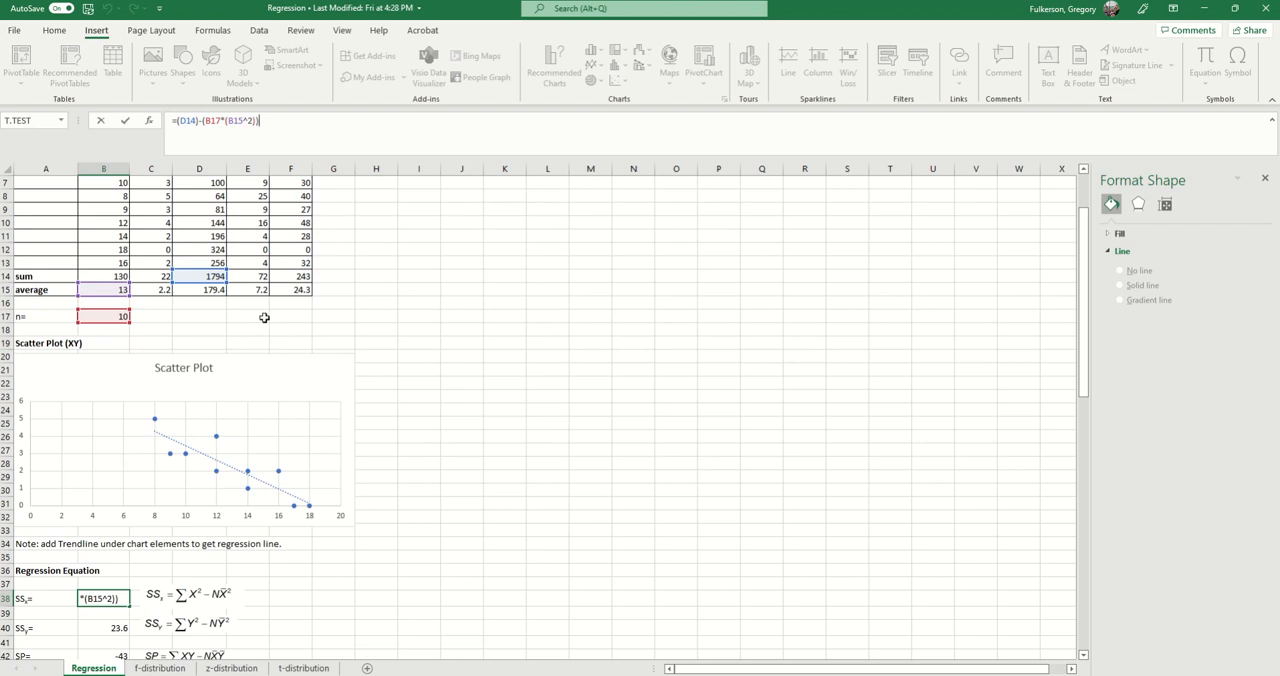
scroll(264, 318, up, 2)
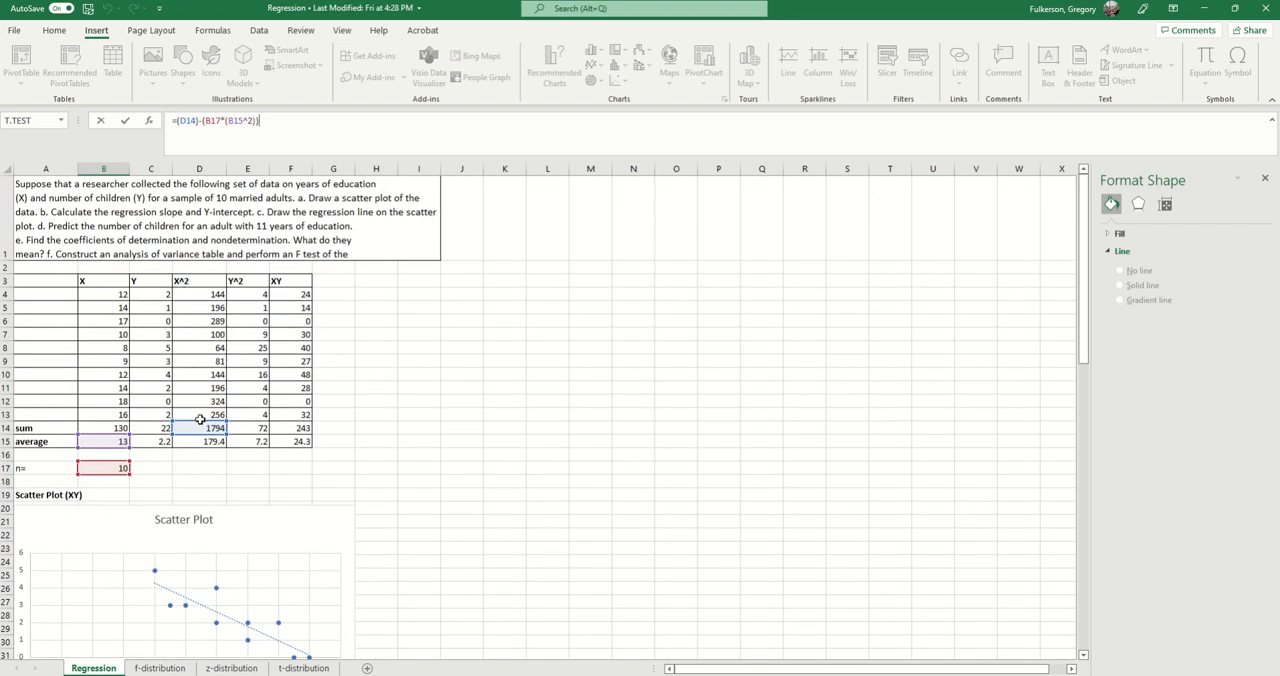
scroll(285, 440, down, 7)
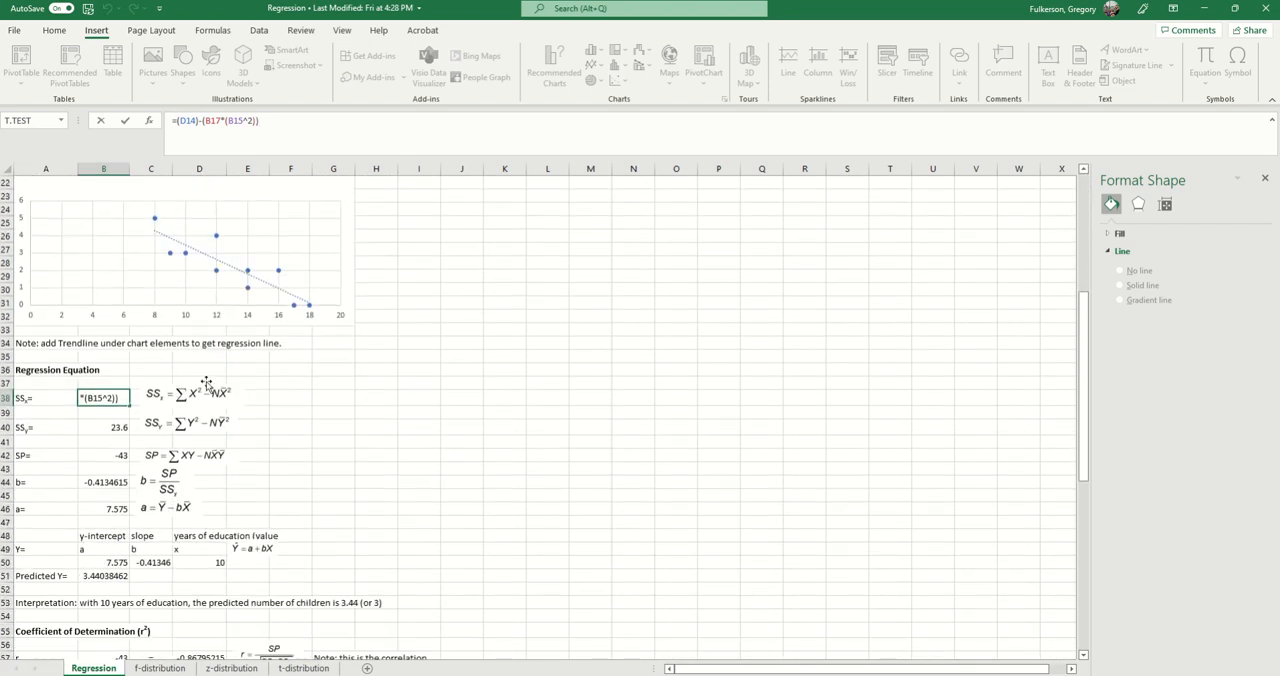
key(Return)
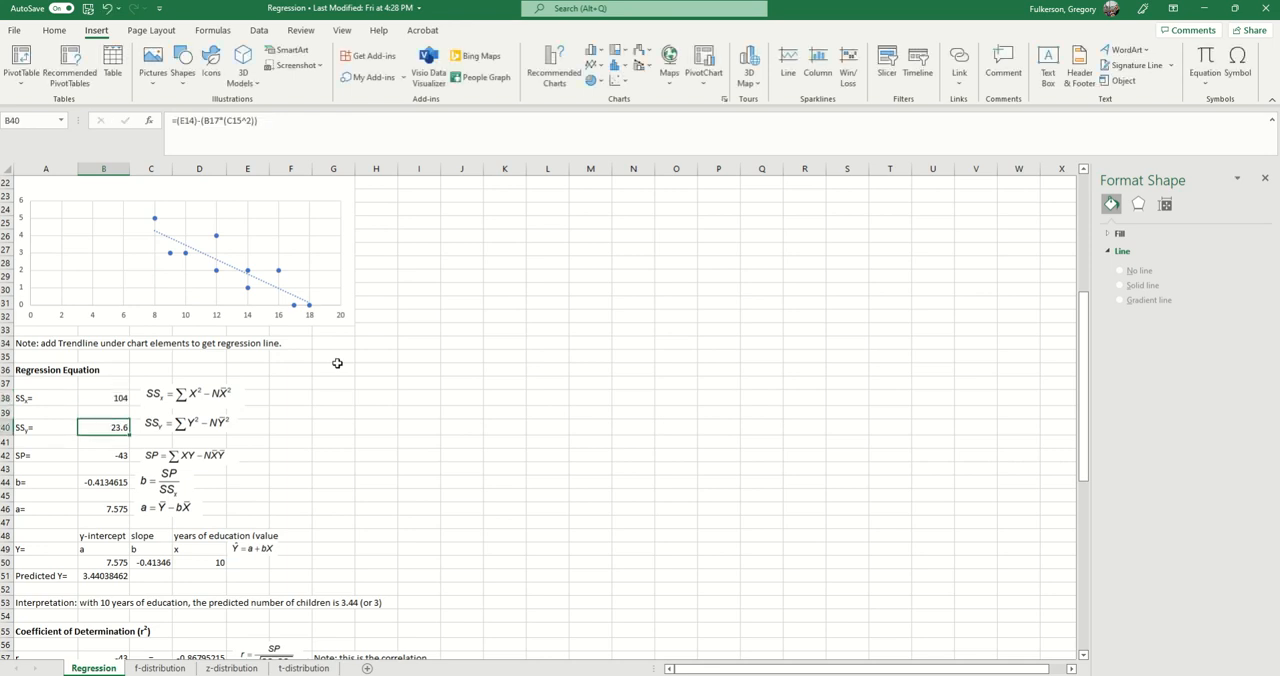
Step: Match the SP equation picture in the regression section with the XY sum formula in F14 of the data table
scroll(312, 425, down, 1)
click(168, 428)
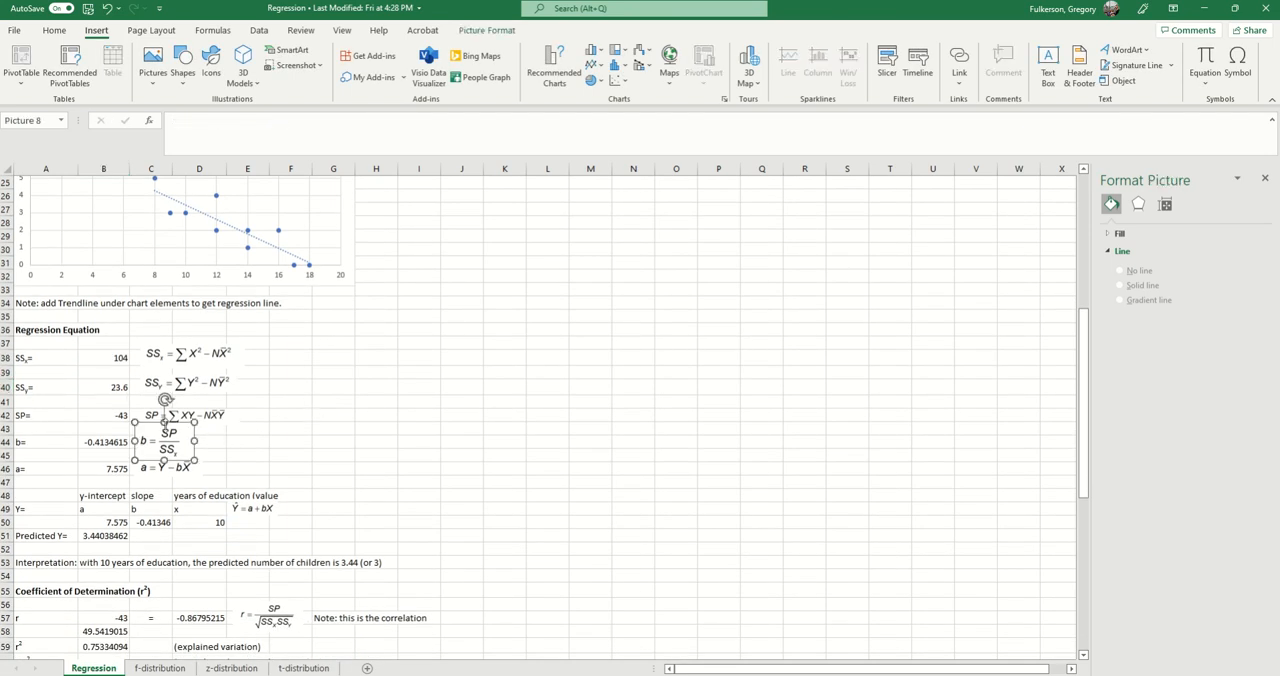
click(180, 415)
scroll(352, 478, up, 6)
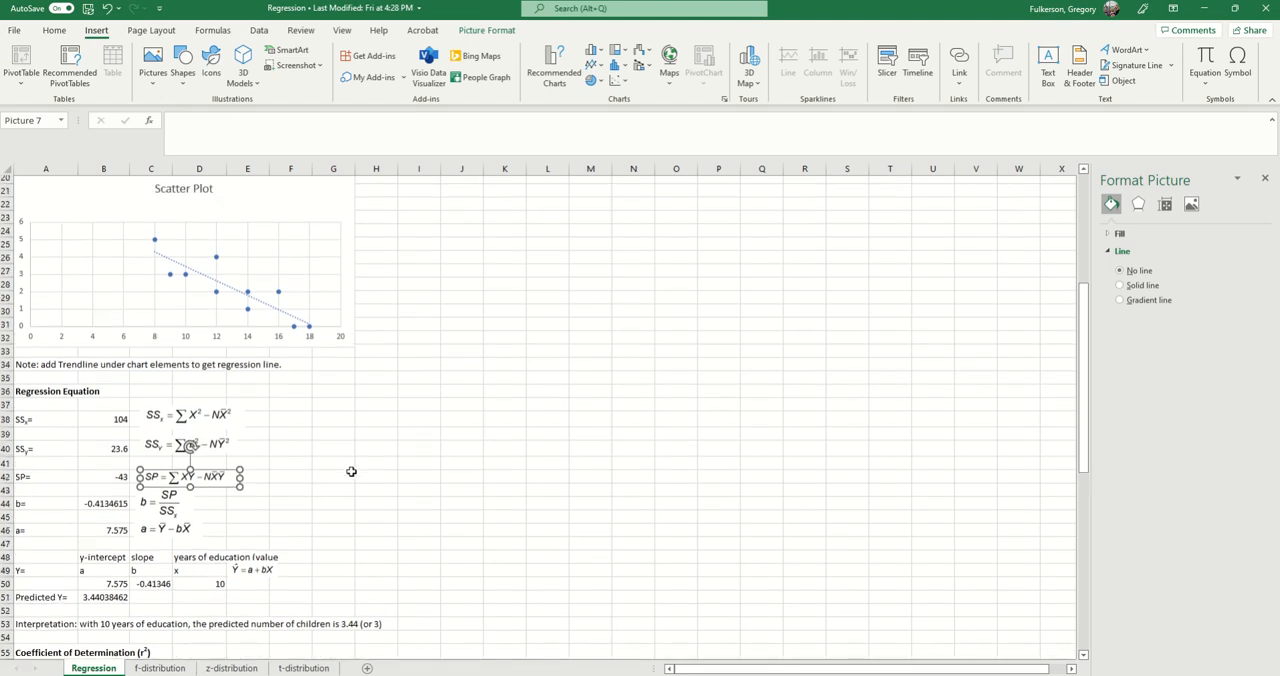
scroll(354, 481, up, 2)
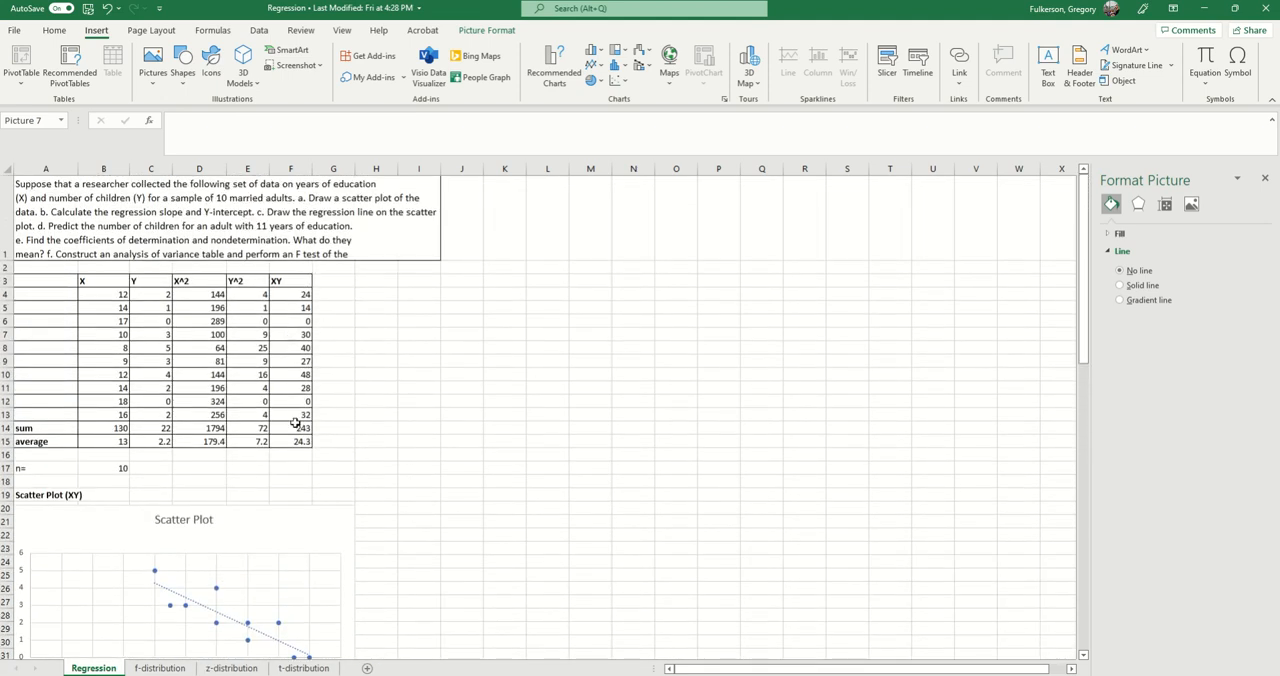
click(297, 428)
scroll(286, 466, down, 5)
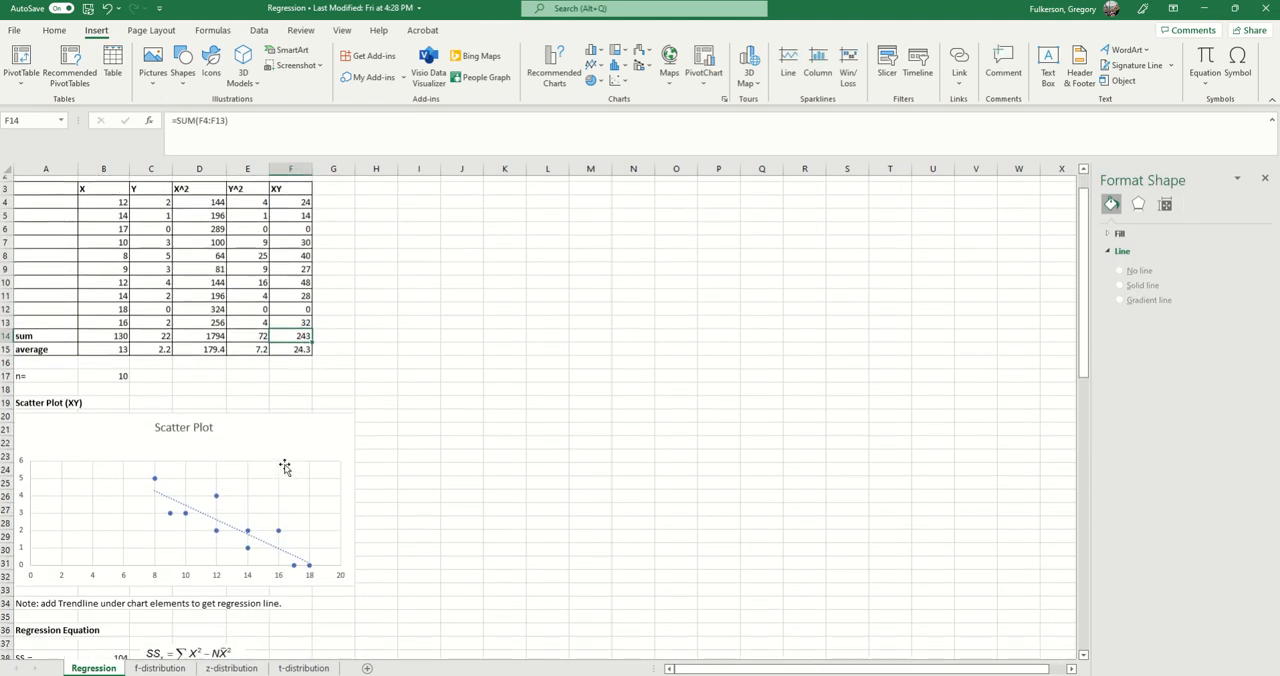
Step: Open the SP formula in B42, trace its references to F14, B17, B15 and C15, compare it with its equation picture, and close it
click(105, 536)
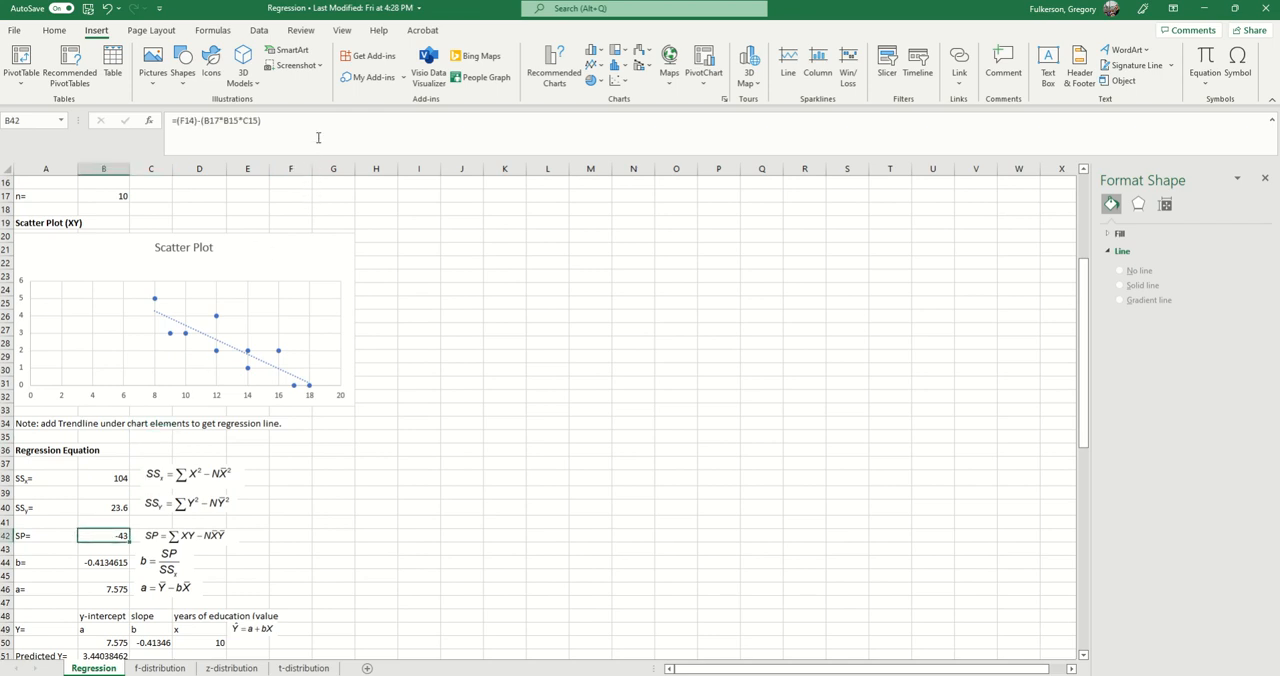
click(318, 137)
scroll(165, 519, up, 4)
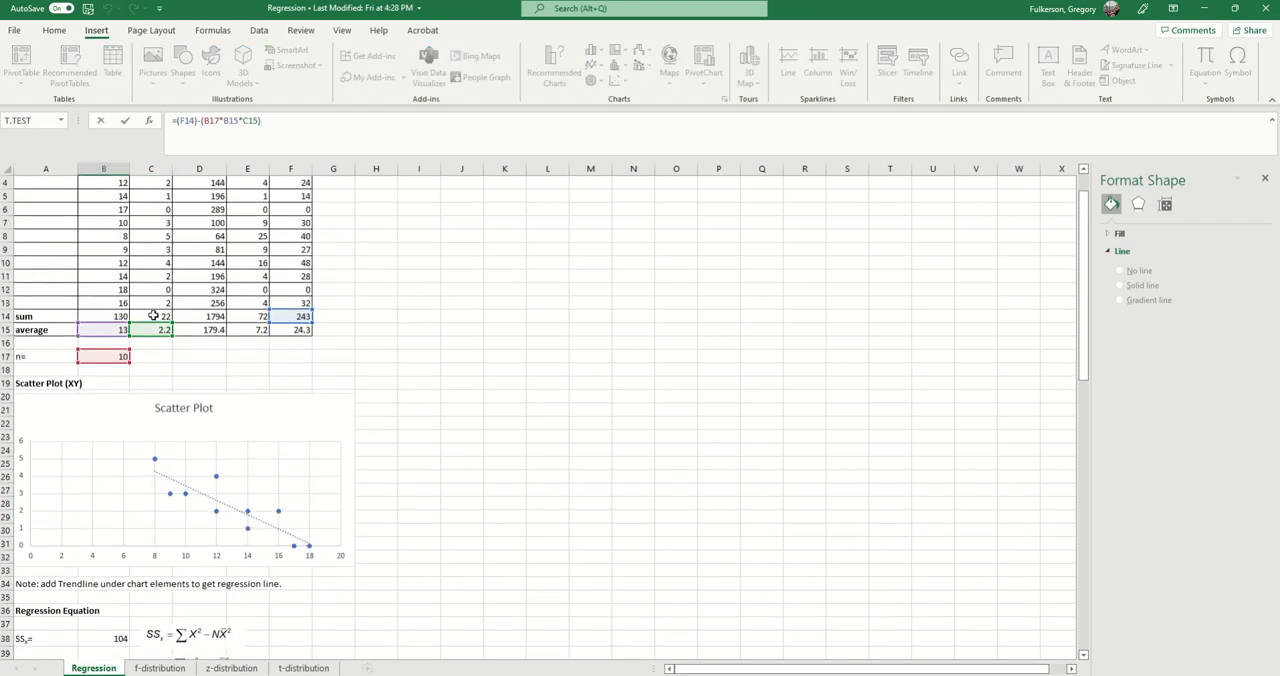
scroll(245, 403, up, 2)
scroll(245, 403, up, 1)
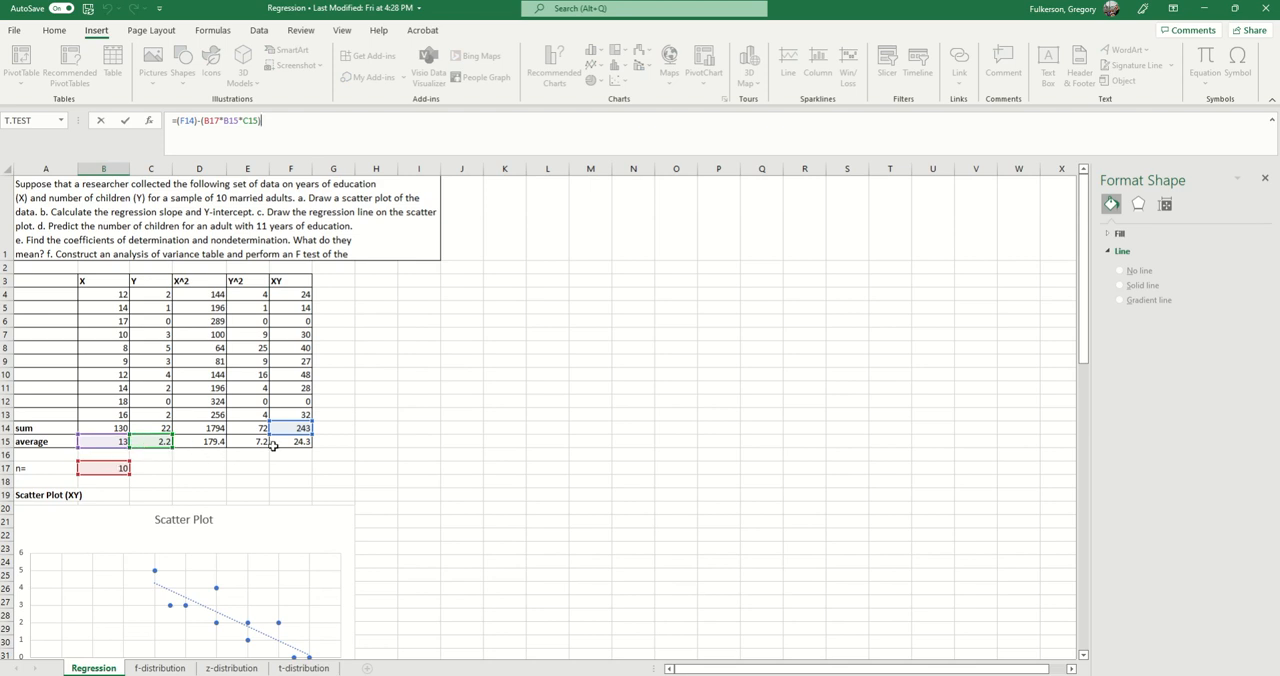
scroll(300, 450, down, 5)
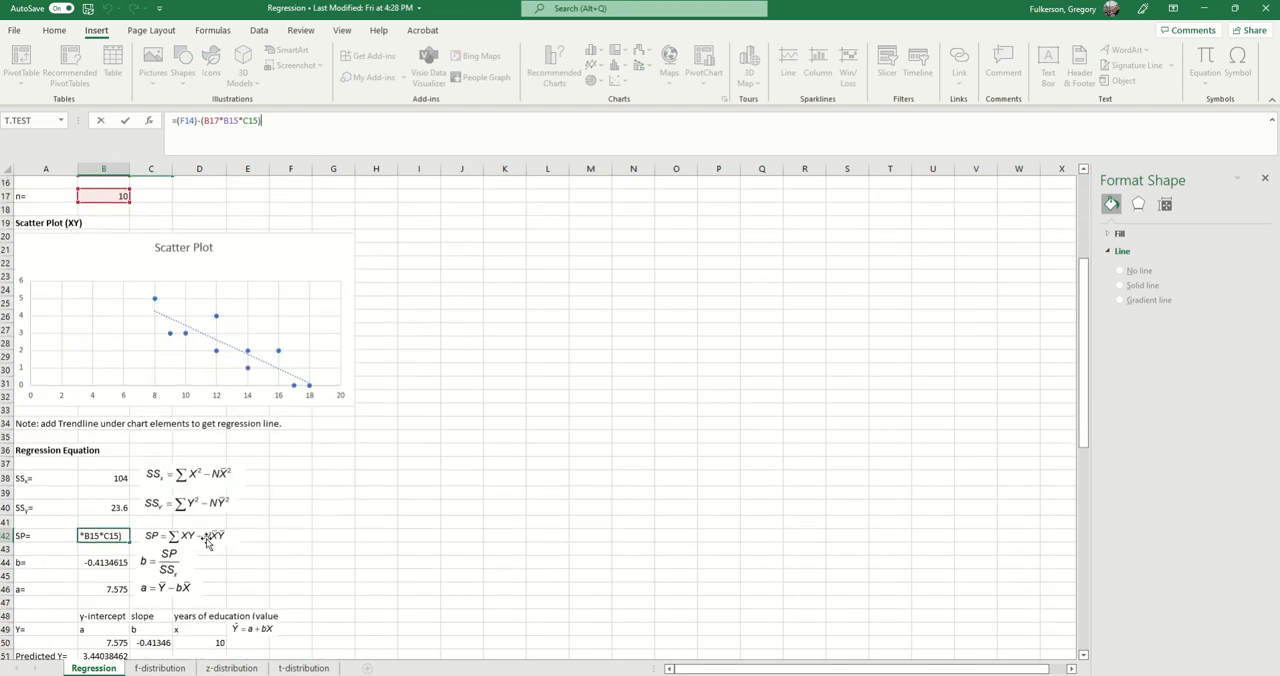
scroll(229, 541, down, 1)
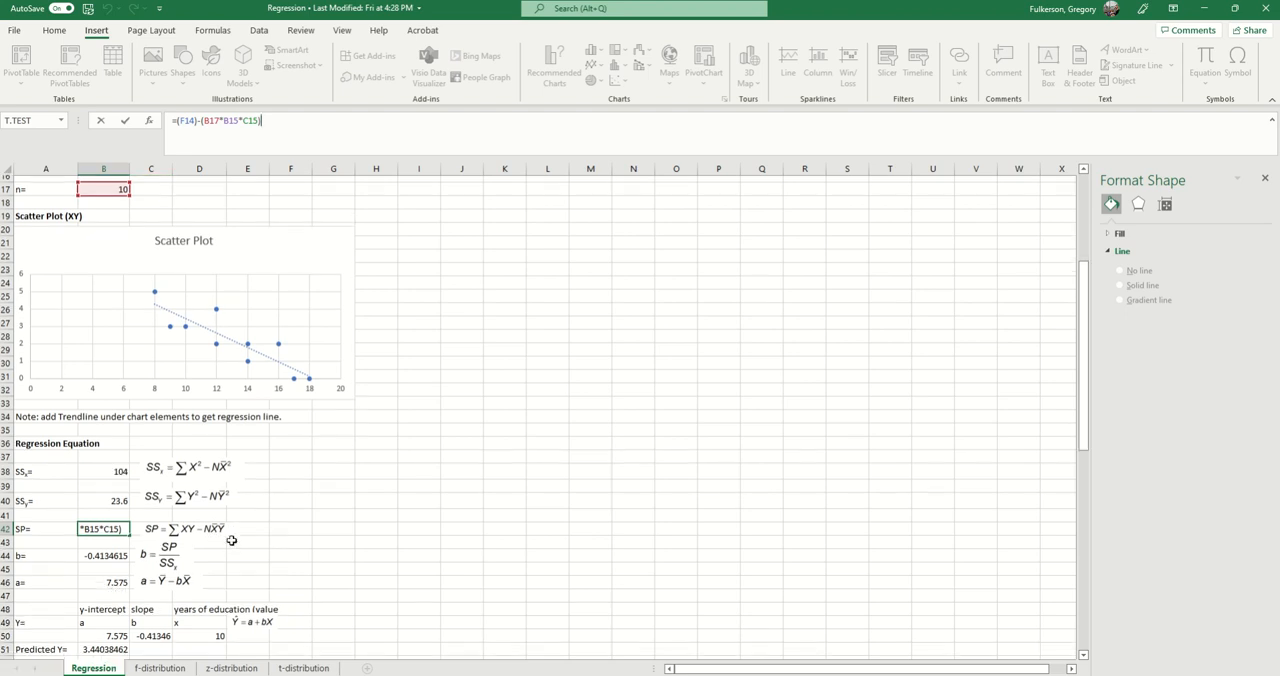
key(Return)
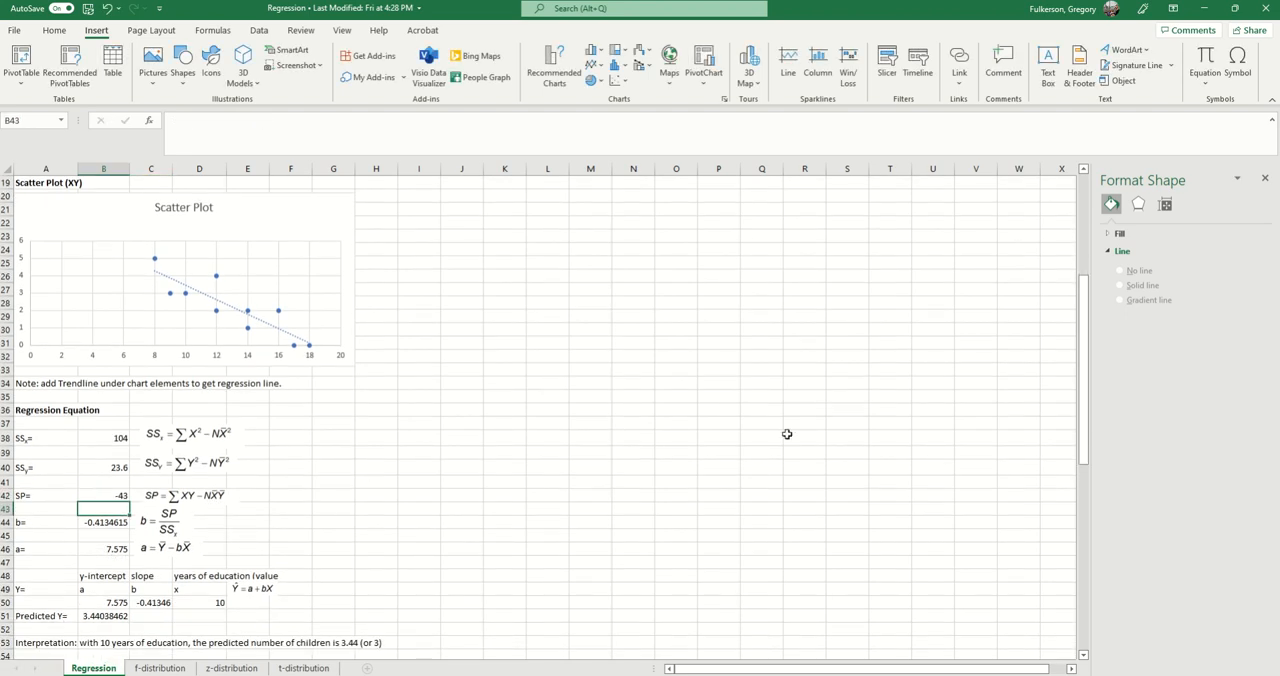
Step: Review the SSx, SSy and SP rows alongside the equation pictures for b and a in the regression section
click(50, 430)
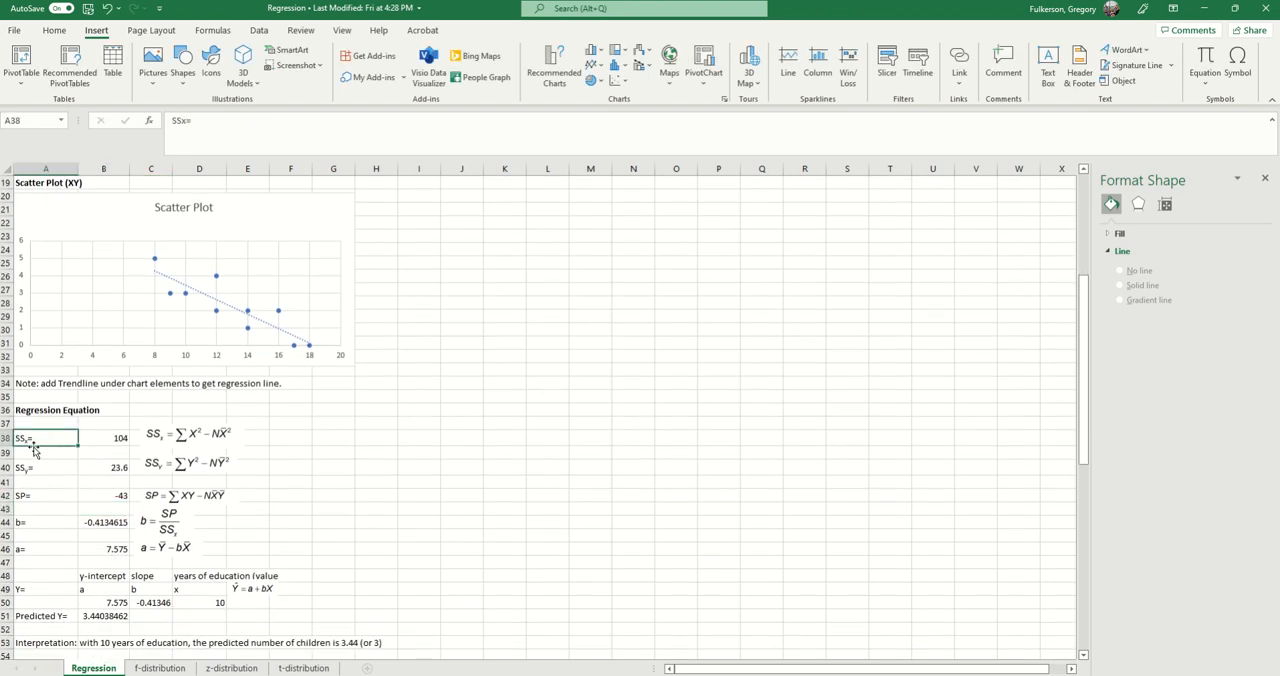
scroll(57, 434, down, 2)
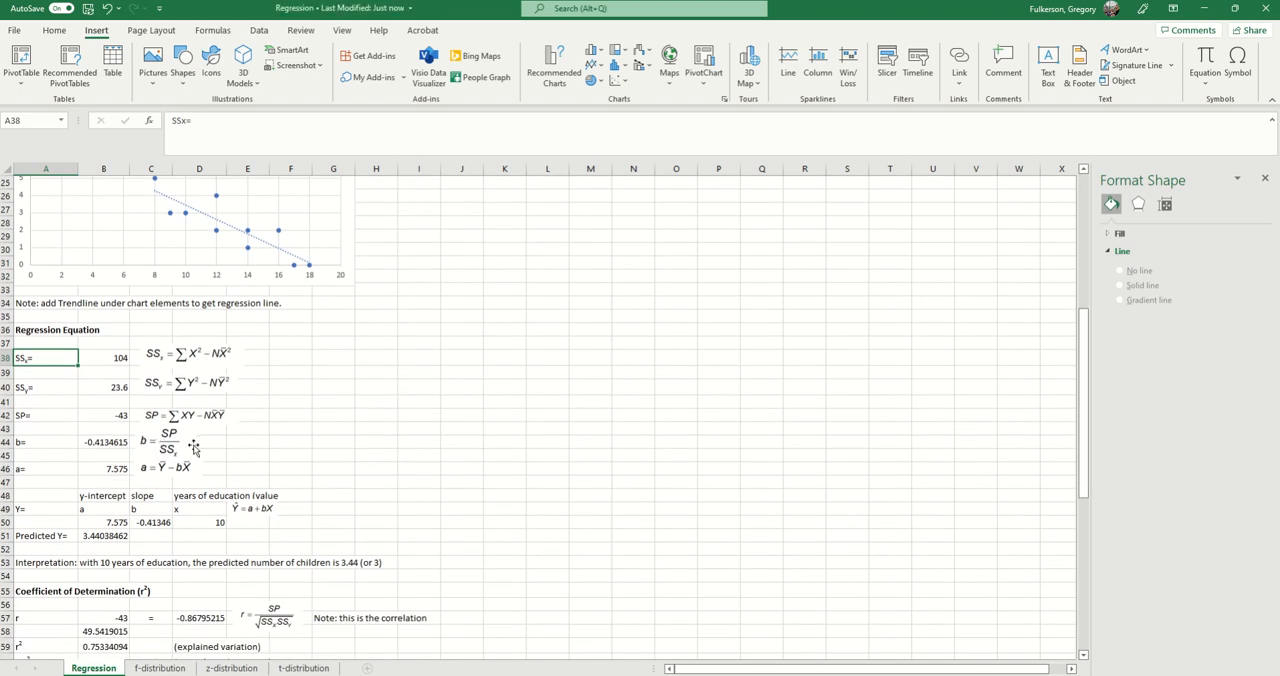
scroll(220, 452, down, 1)
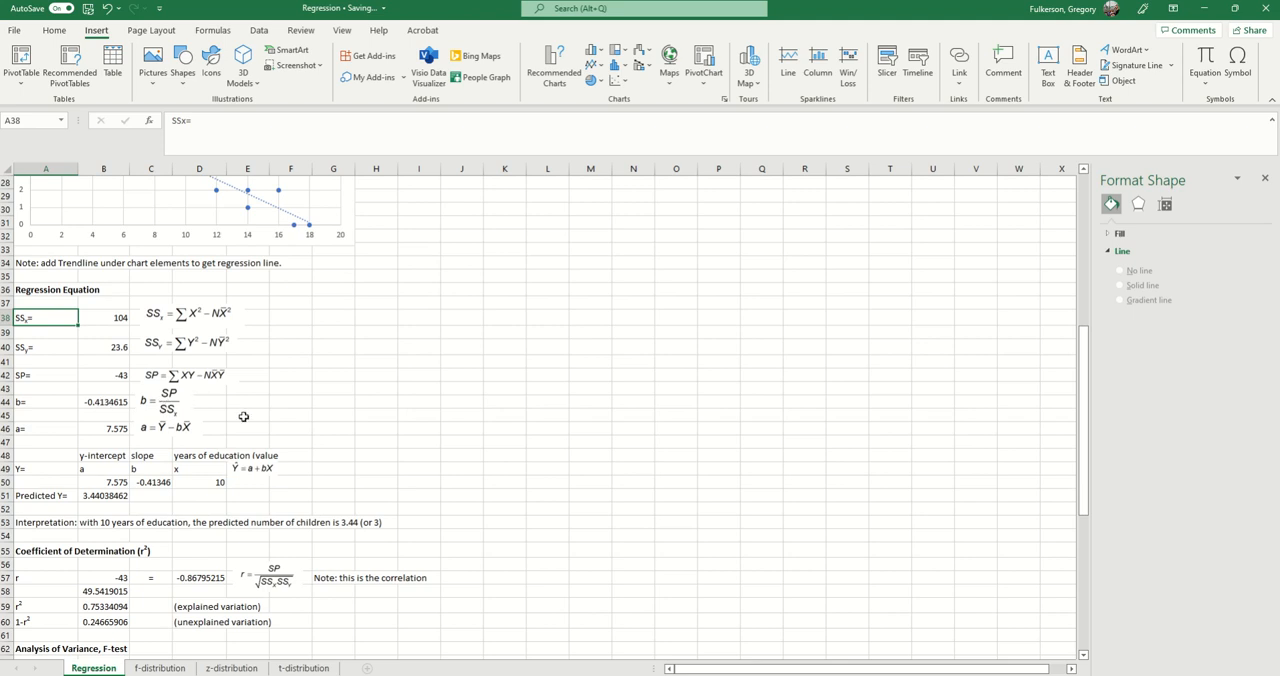
scroll(175, 457, down, 1)
scroll(180, 465, up, 2)
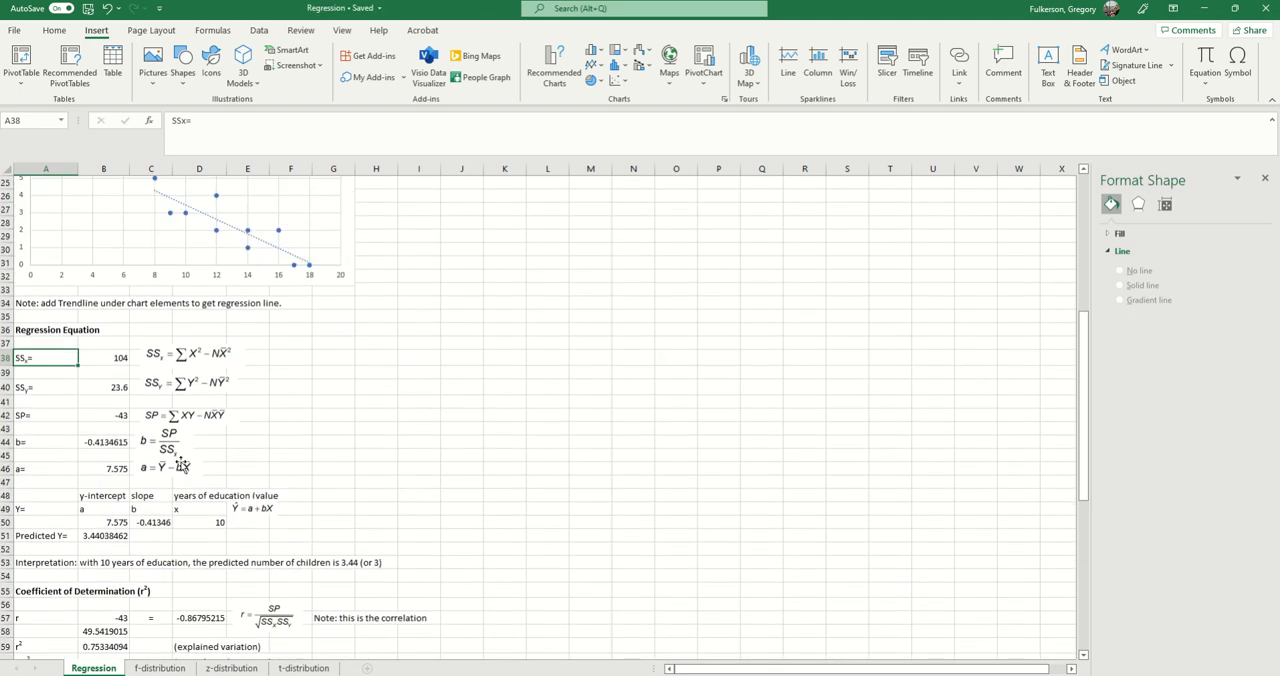
Step: Check the slope formula in B44 against its equation picture and its references to SP in B42 and SSx in B38, and close it
click(158, 443)
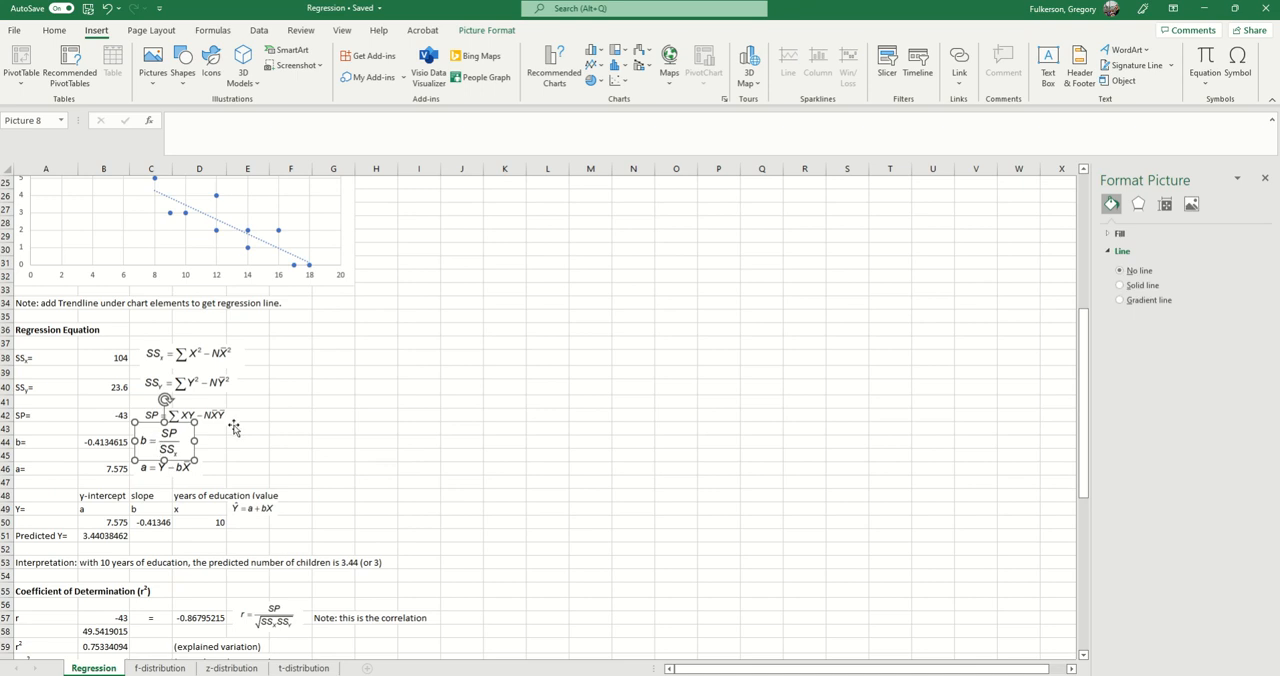
click(112, 418)
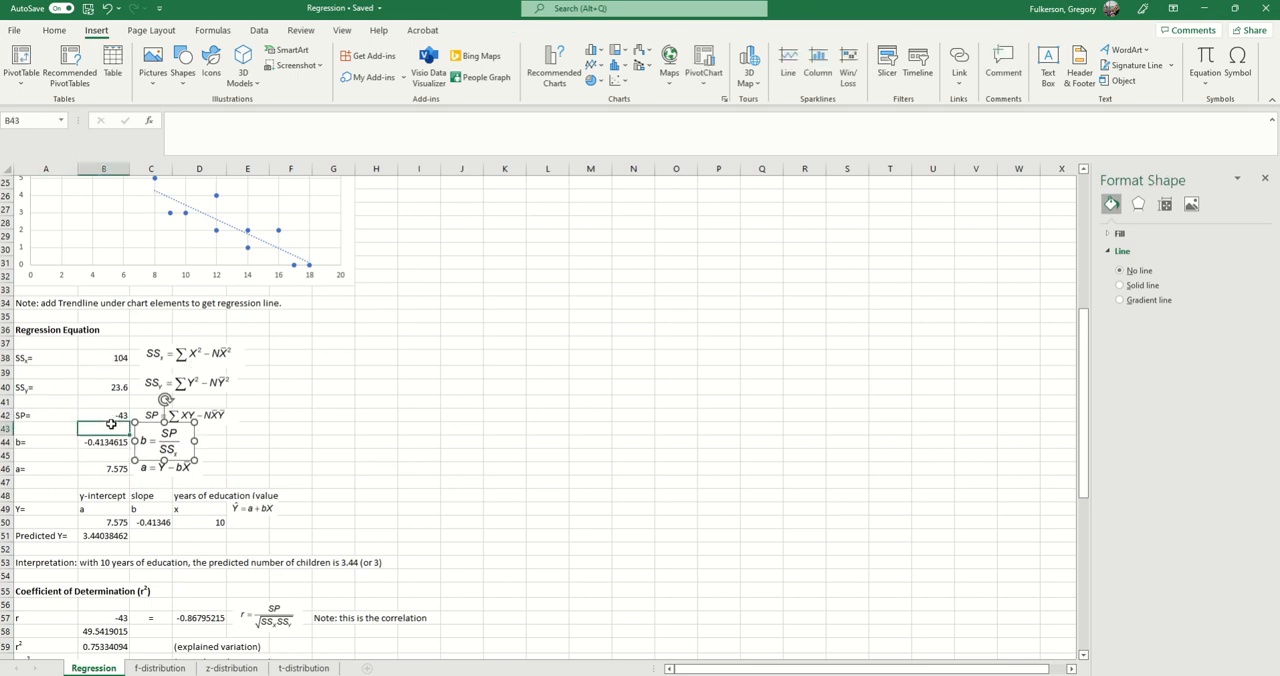
click(119, 360)
click(123, 450)
click(249, 129)
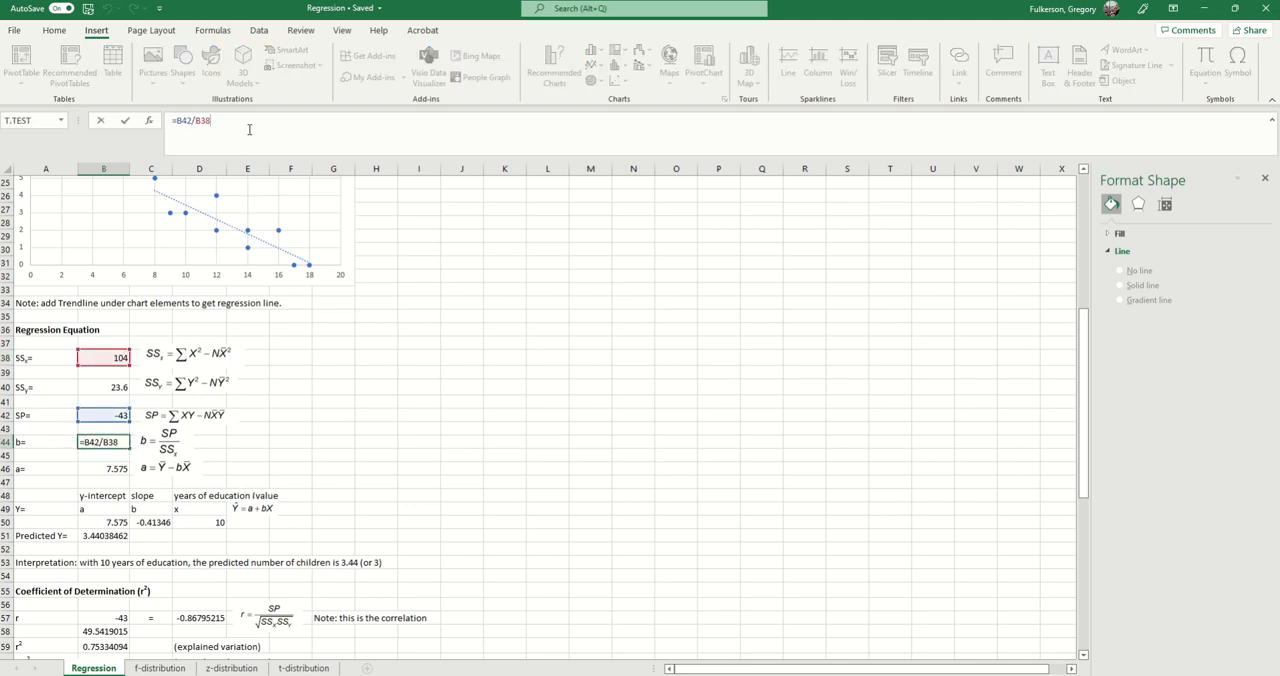
key(Return)
key(Return)
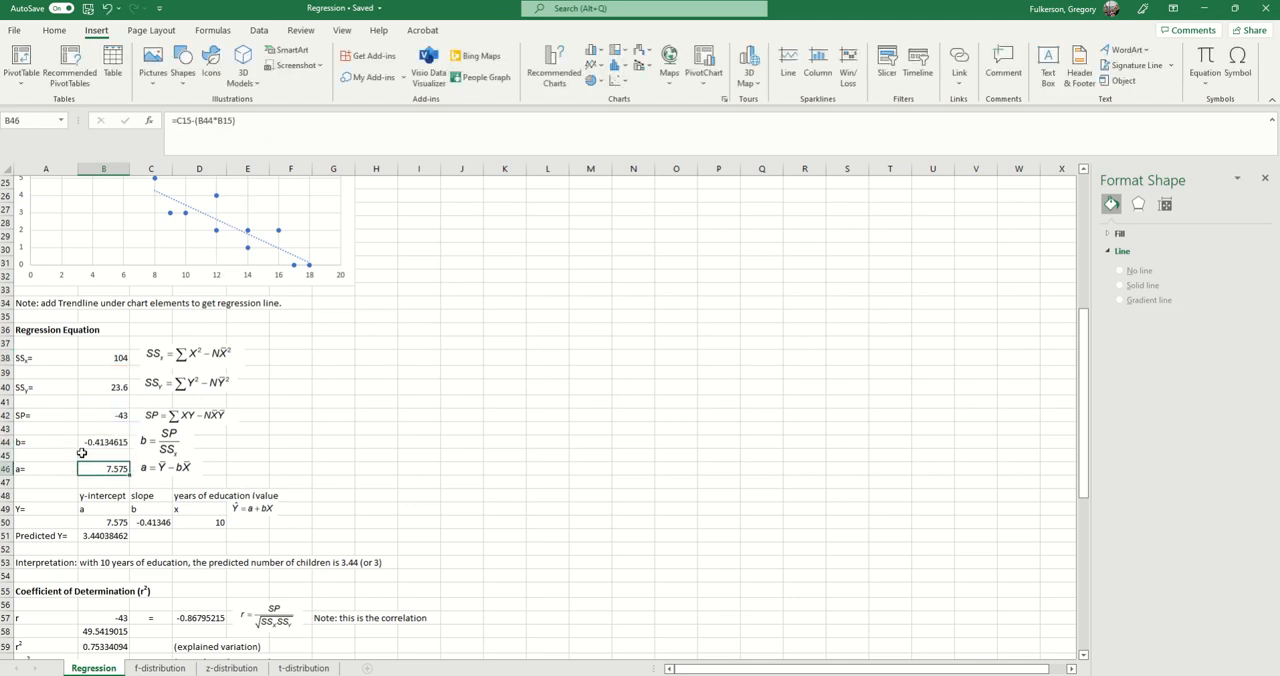
Step: Open the y-intercept formula in B46, trace its references to C15, B44 and B15 against its equation picture, and close it
click(272, 120)
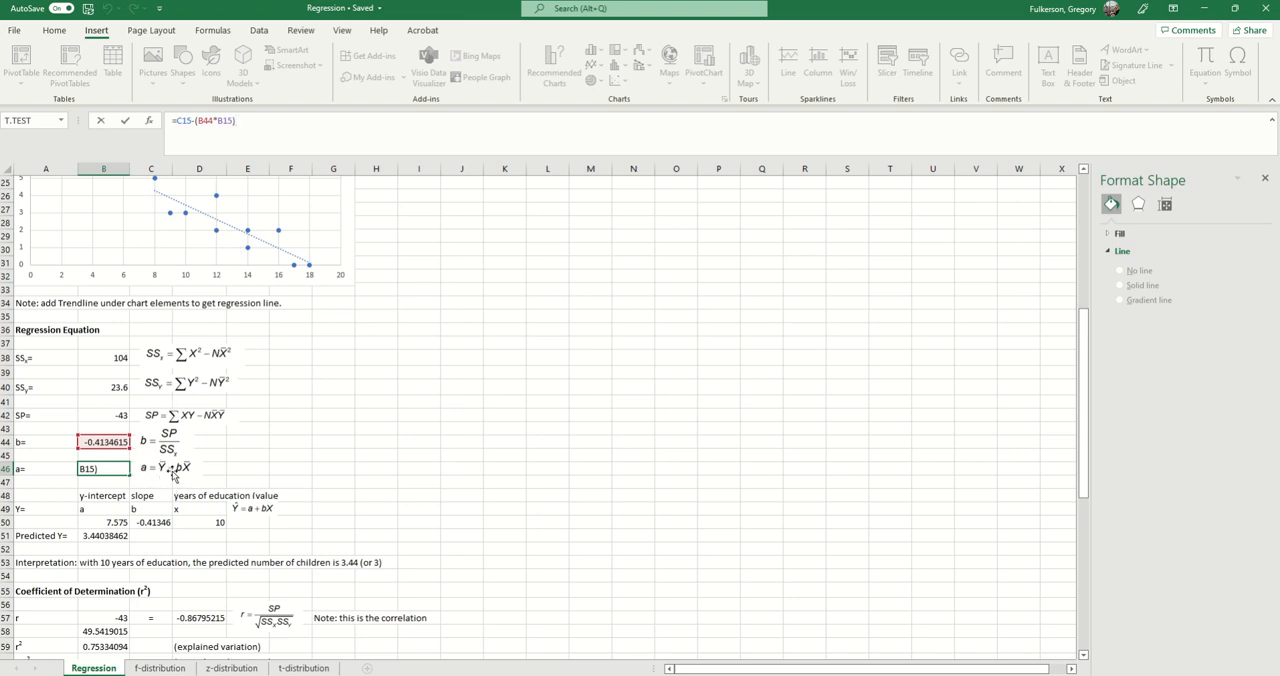
scroll(170, 485, up, 2)
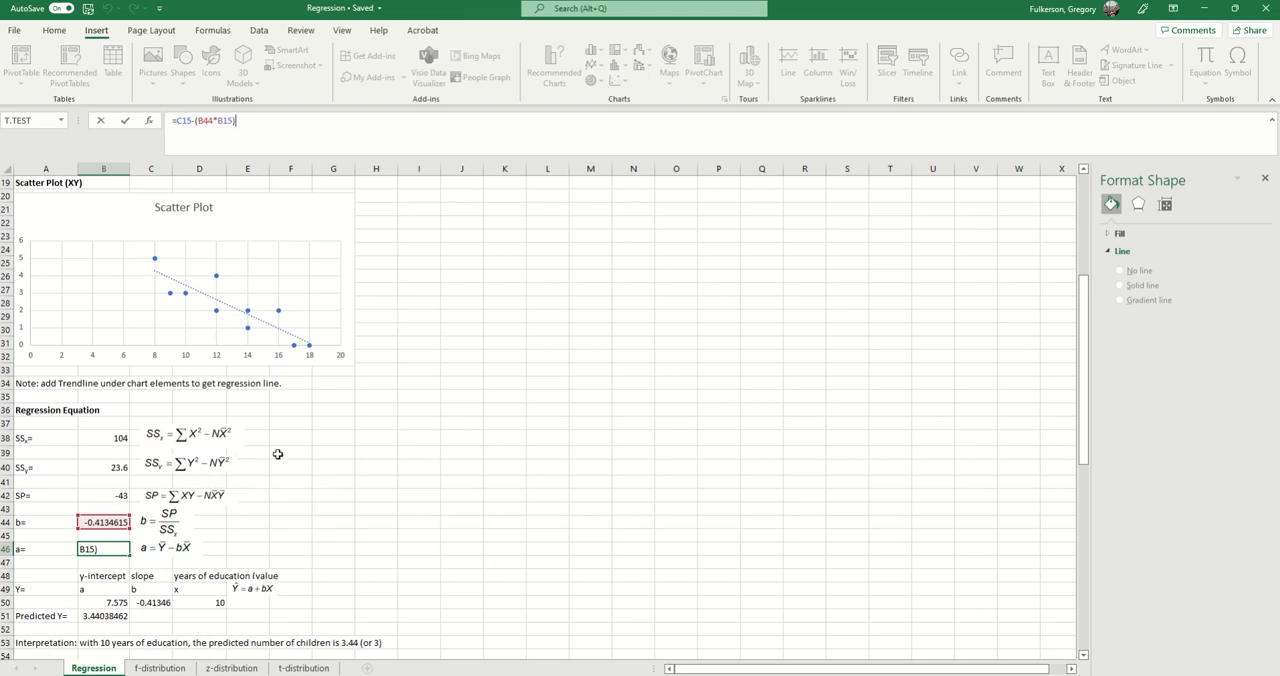
scroll(300, 462, up, 6)
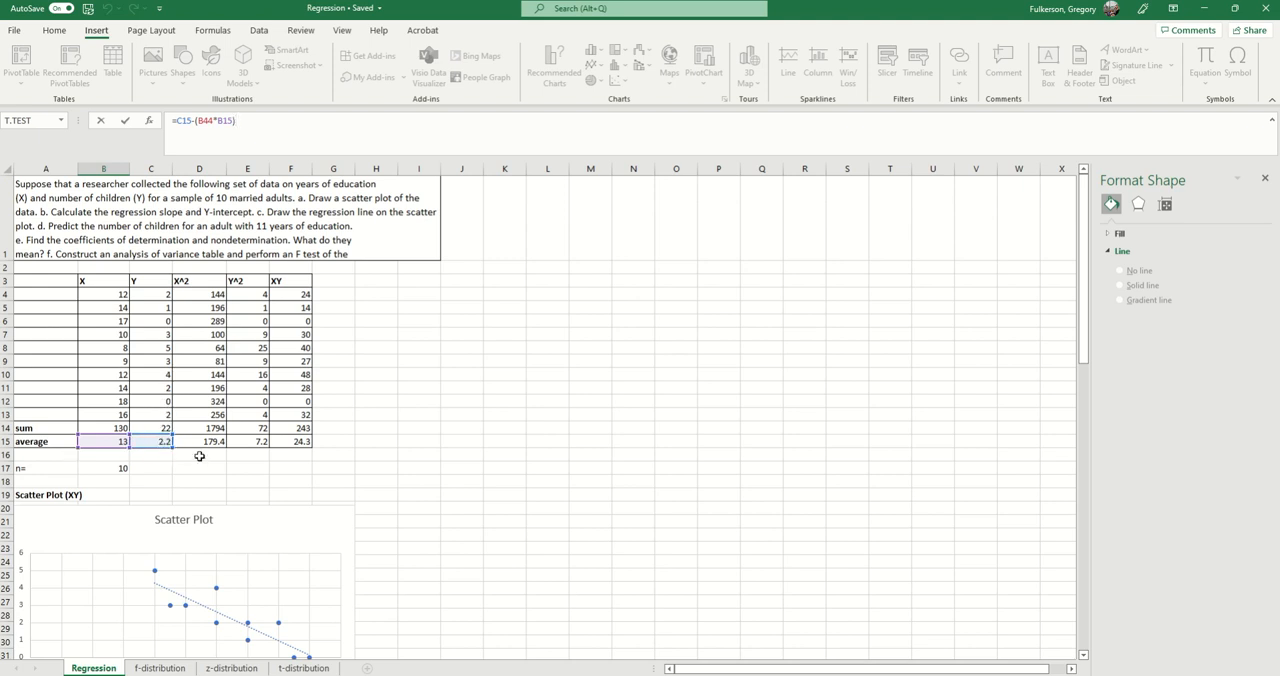
scroll(199, 456, down, 6)
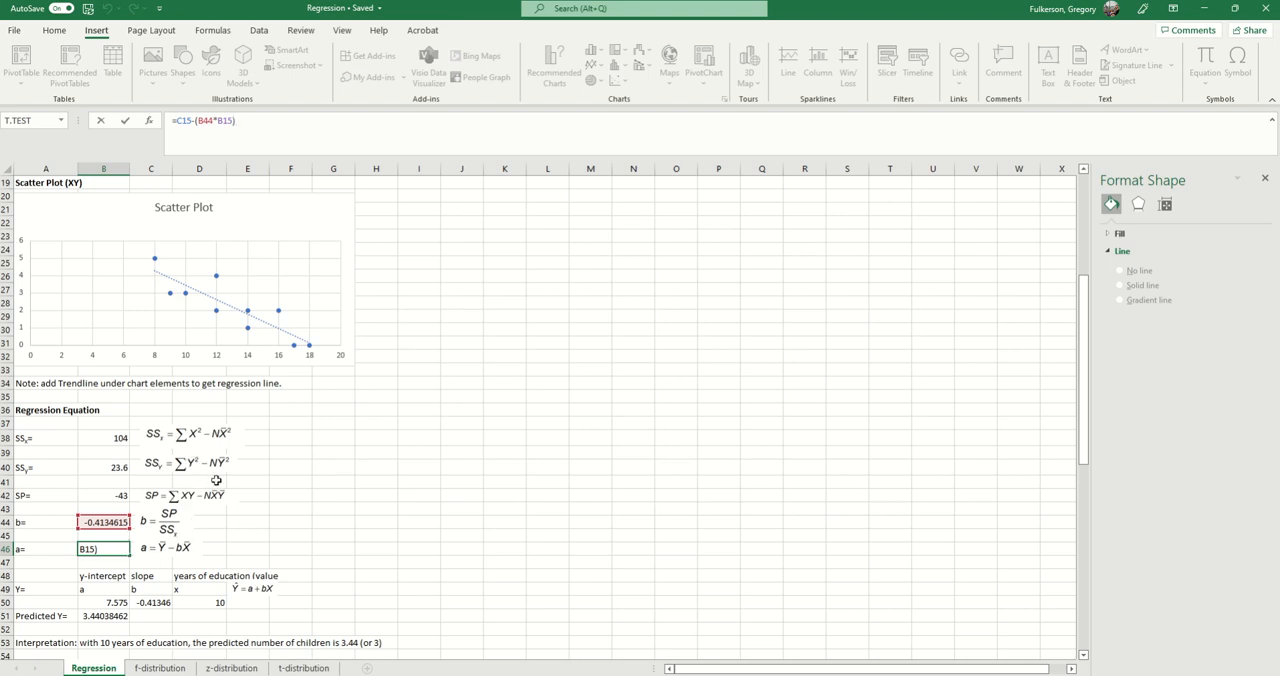
scroll(217, 481, up, 6)
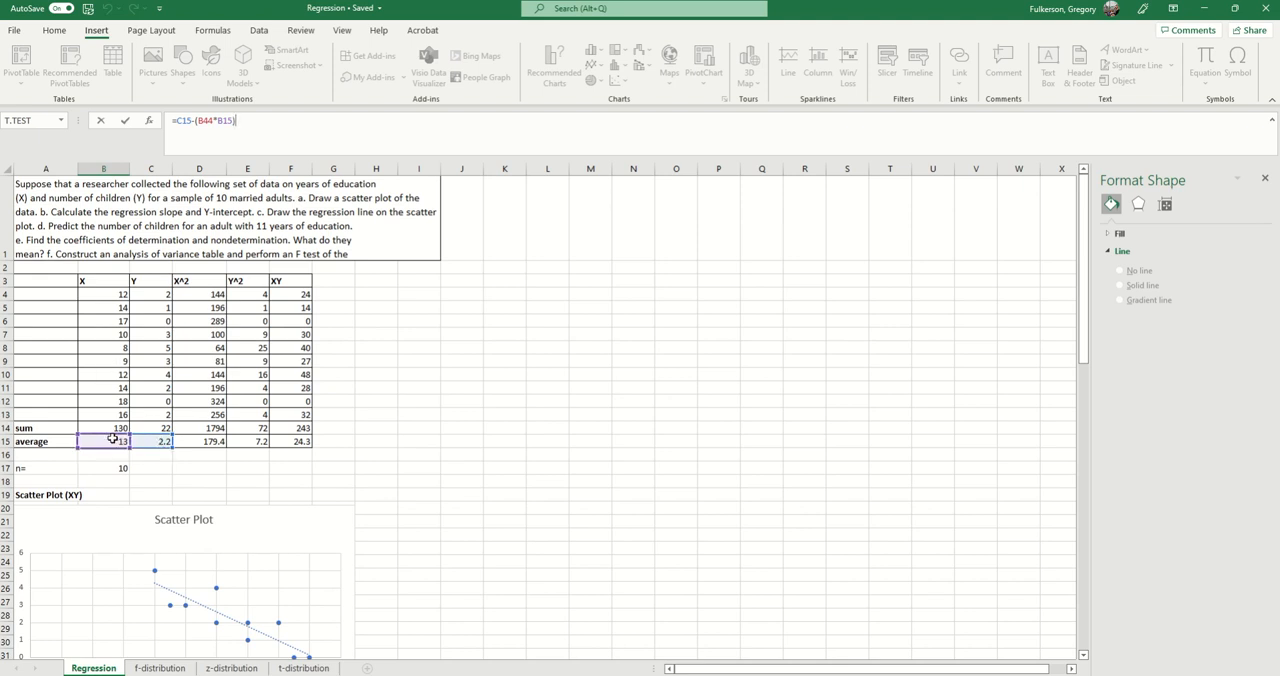
scroll(180, 384, down, 2)
scroll(180, 384, down, 5)
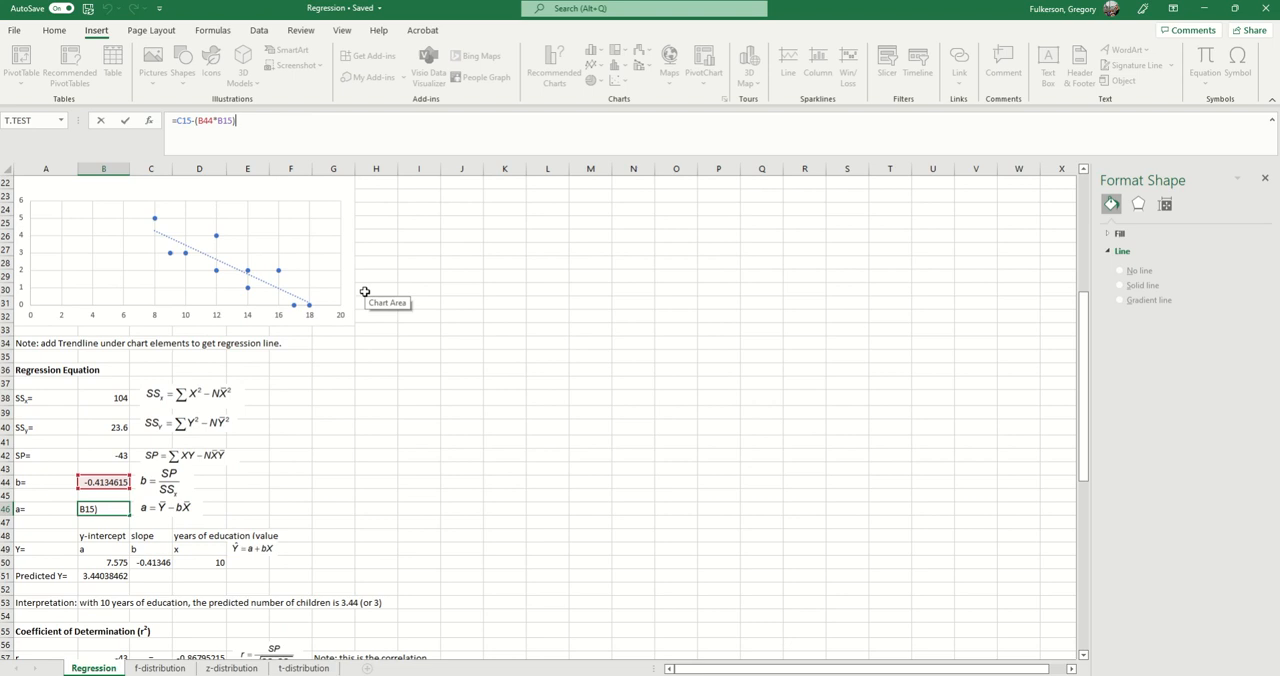
key(Return)
Step: Compare the y-intercept in B46 with where the scatter plot's trendline would meet the Y axis
scroll(315, 422, down, 2)
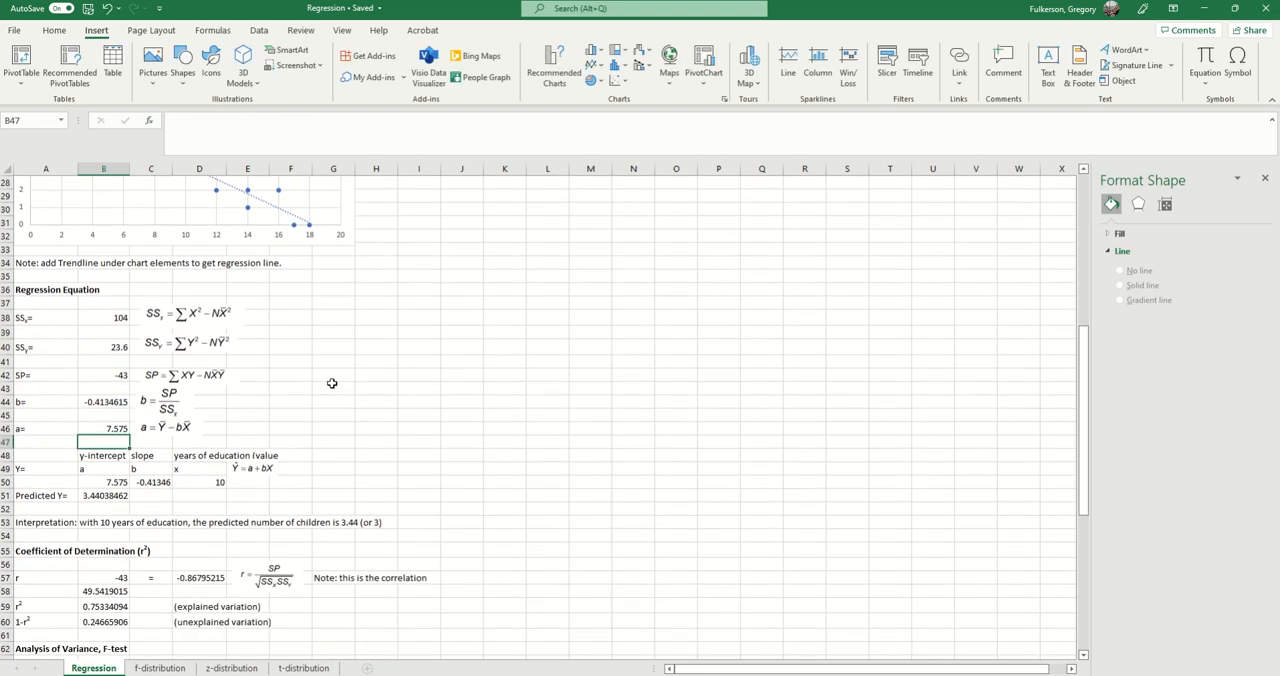
scroll(332, 383, up, 5)
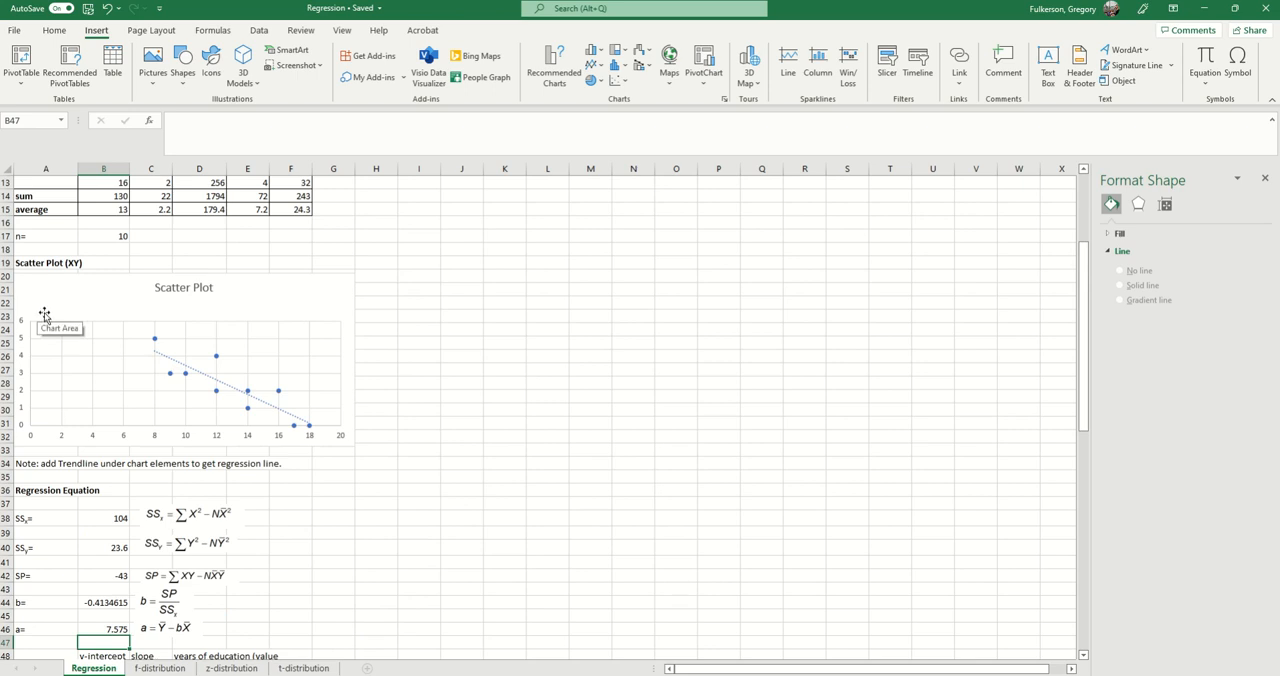
scroll(427, 490, down, 2)
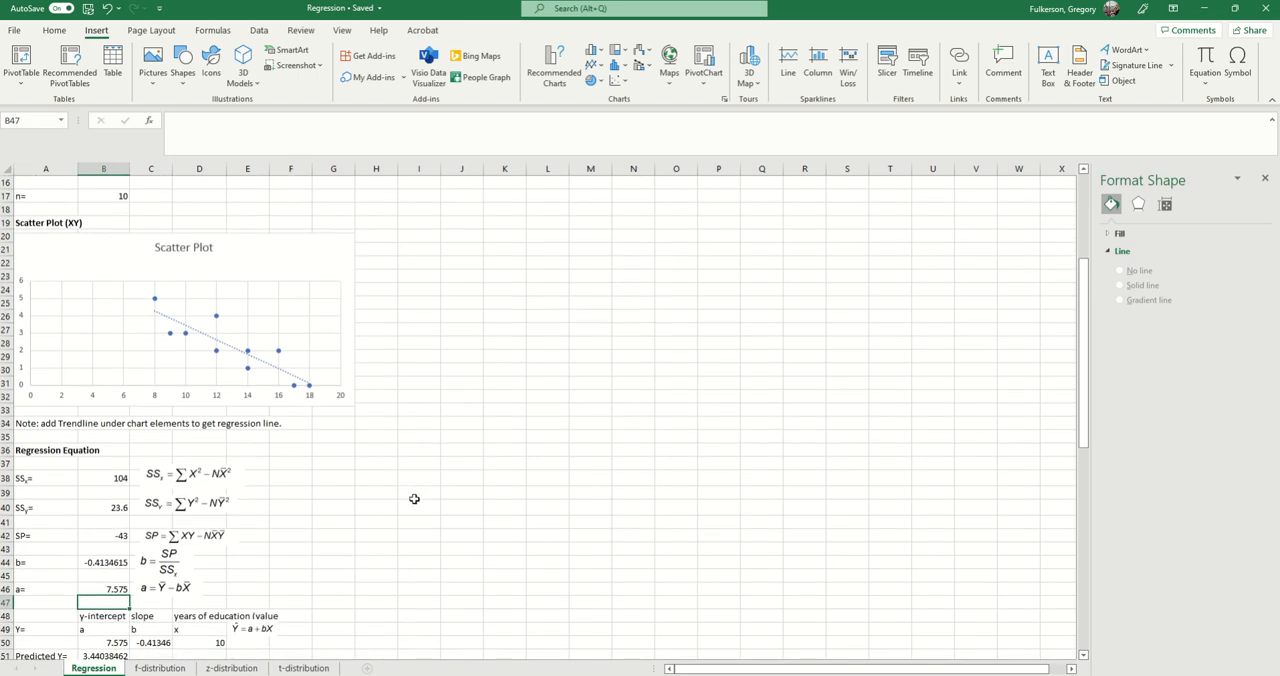
click(125, 549)
scroll(140, 570, up, 1)
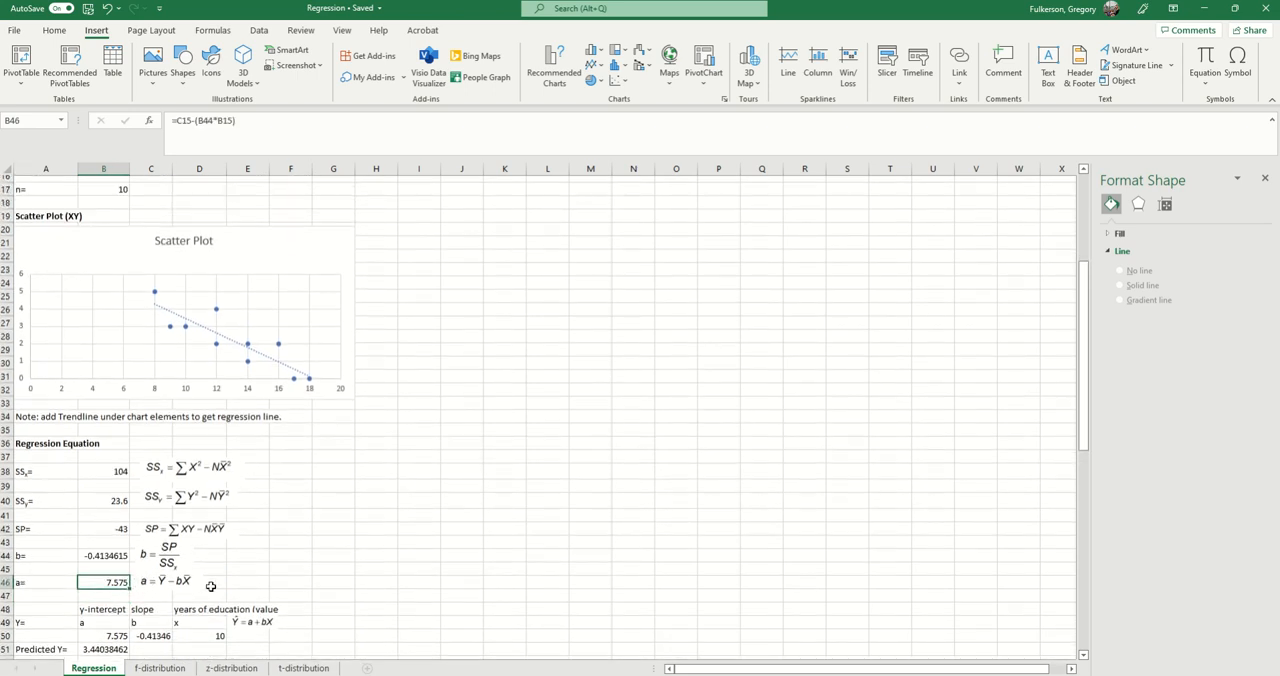
scroll(167, 602, up, 2)
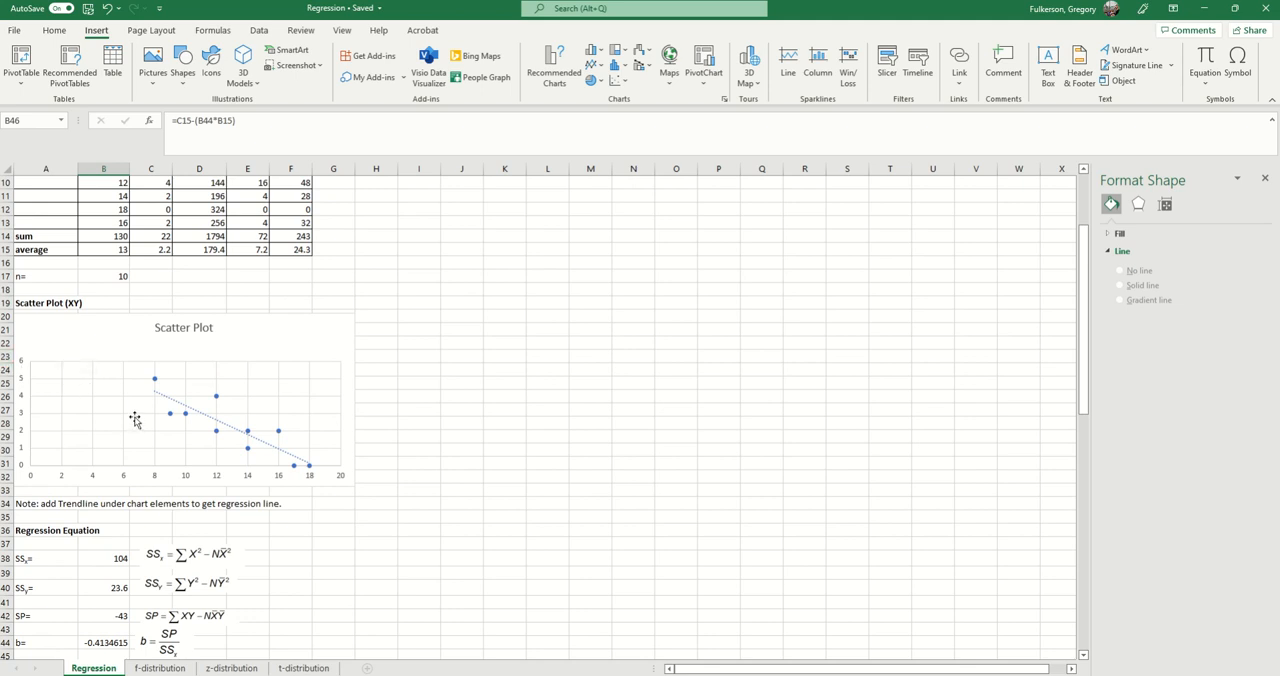
scroll(250, 445, down, 3)
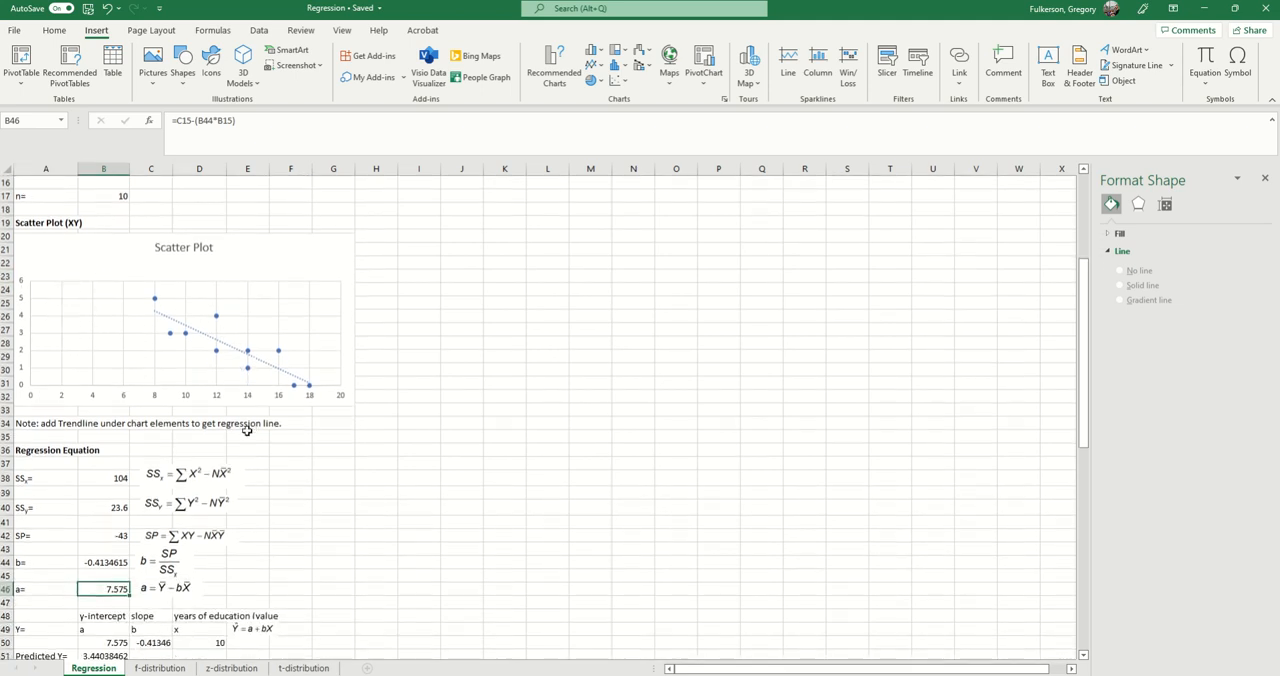
scroll(240, 500, down, 1)
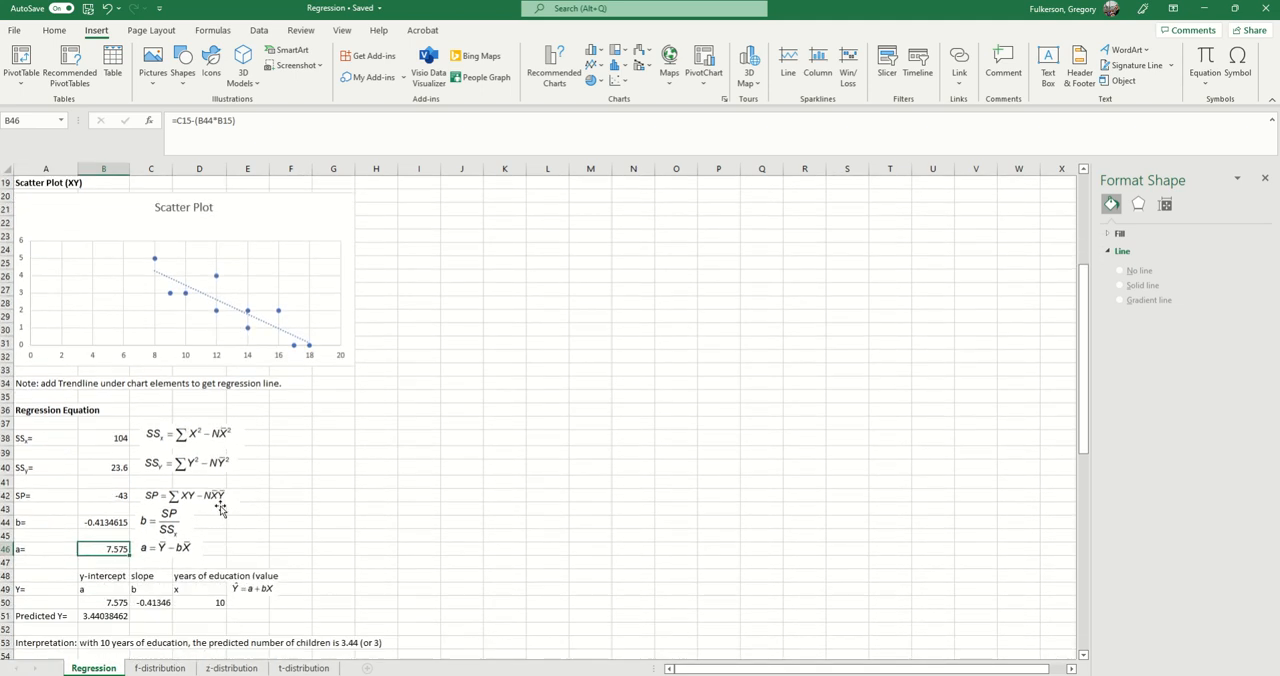
scroll(213, 491, down, 1)
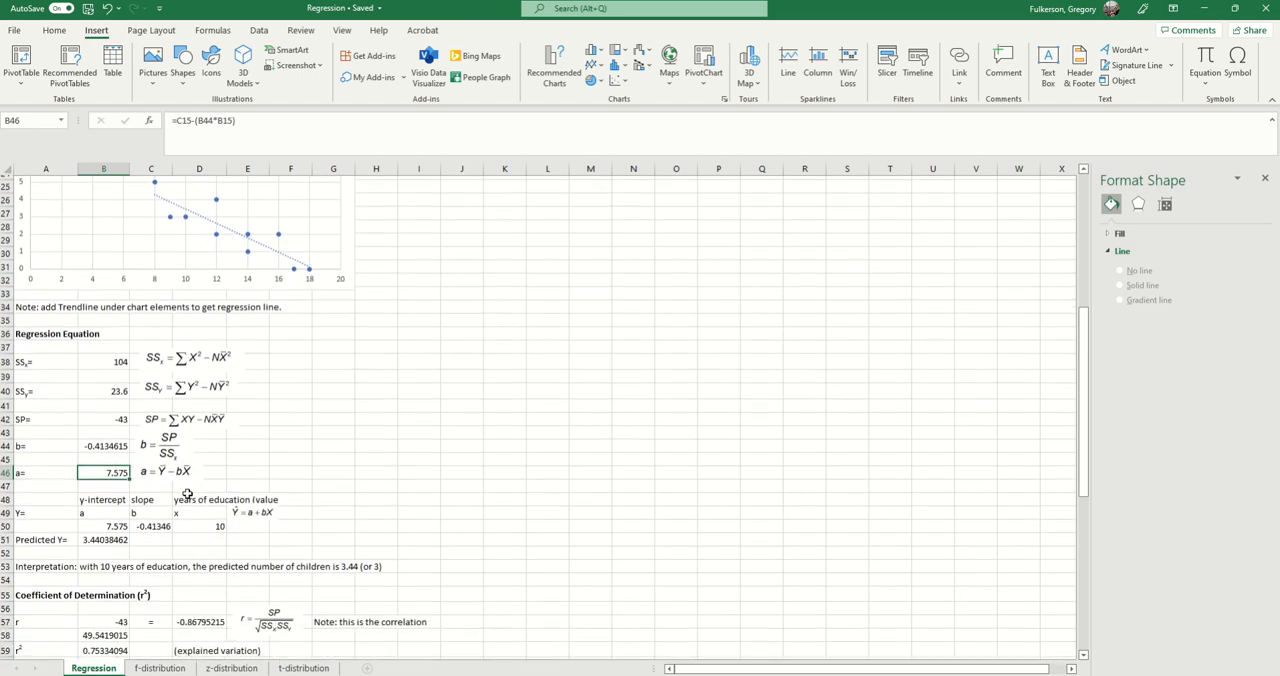
Step: Inspect the y-intercept, slope and years-of-education inputs of the regression equation in B50, C50 and D50
click(90, 511)
click(104, 522)
click(151, 522)
click(218, 534)
click(219, 522)
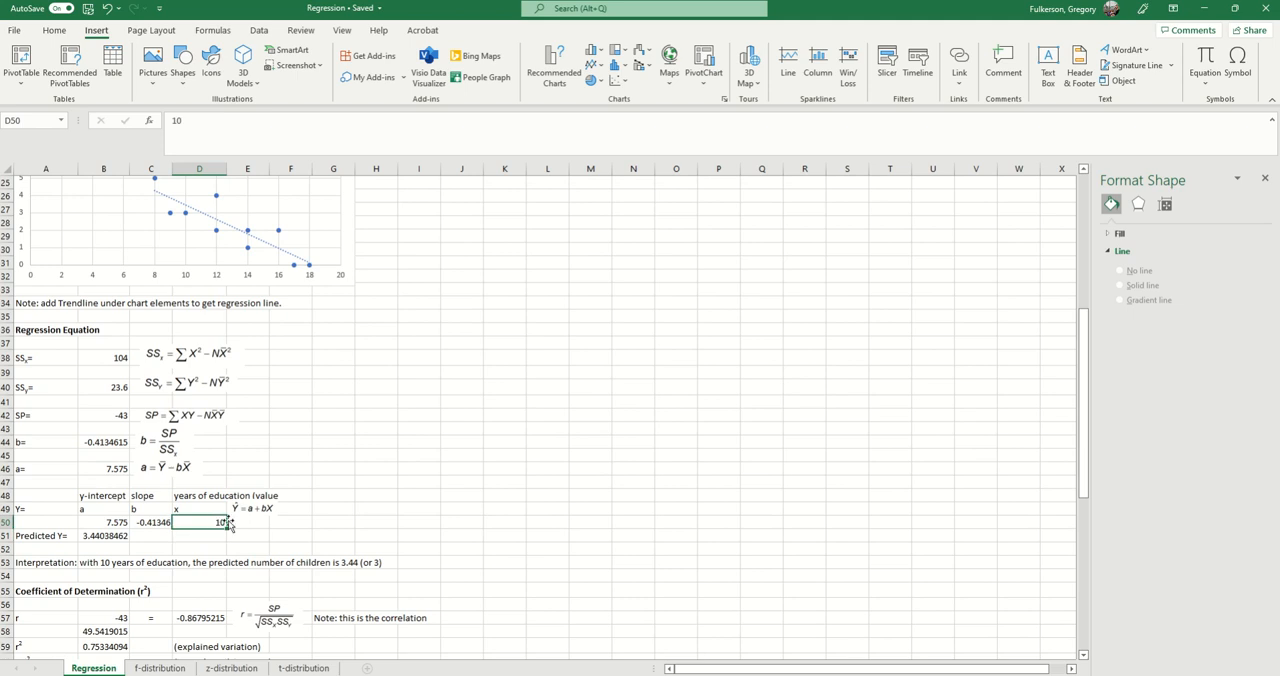
Step: Examine the whole prediction block in rows 48 to 50 against its predicted Y equation, and recheck the x value in D50
click(240, 512)
drag(50, 494, 256, 522)
click(472, 522)
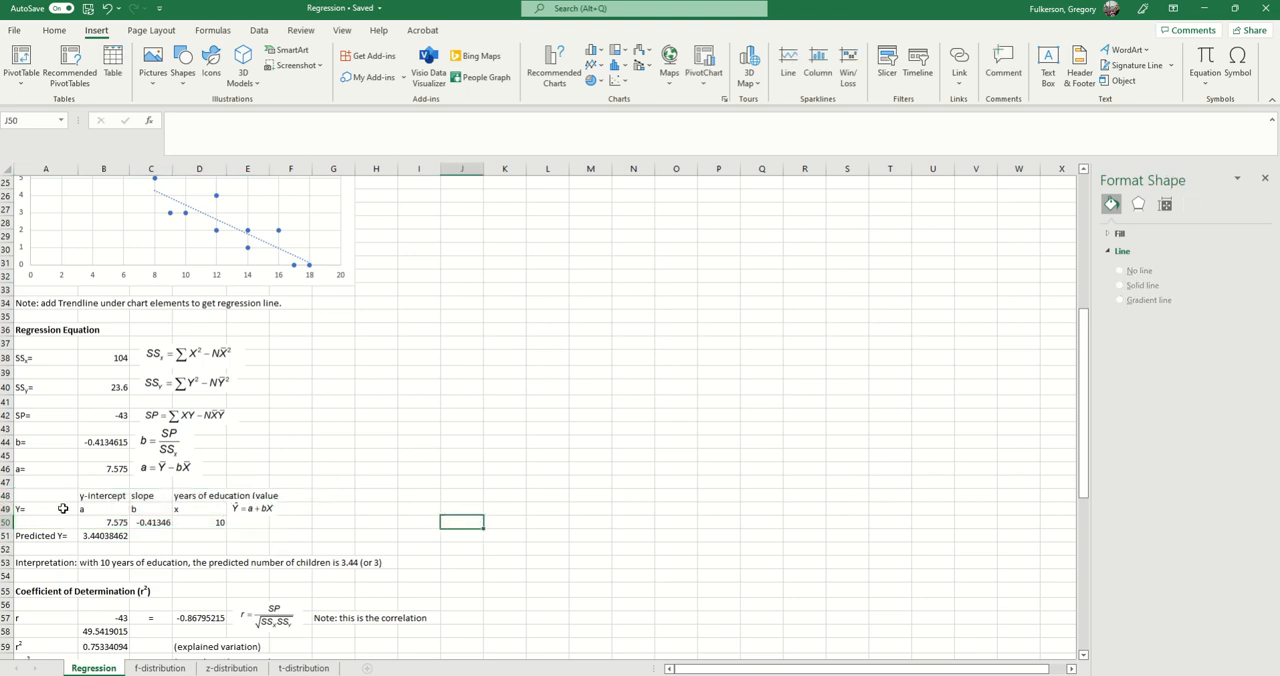
click(197, 518)
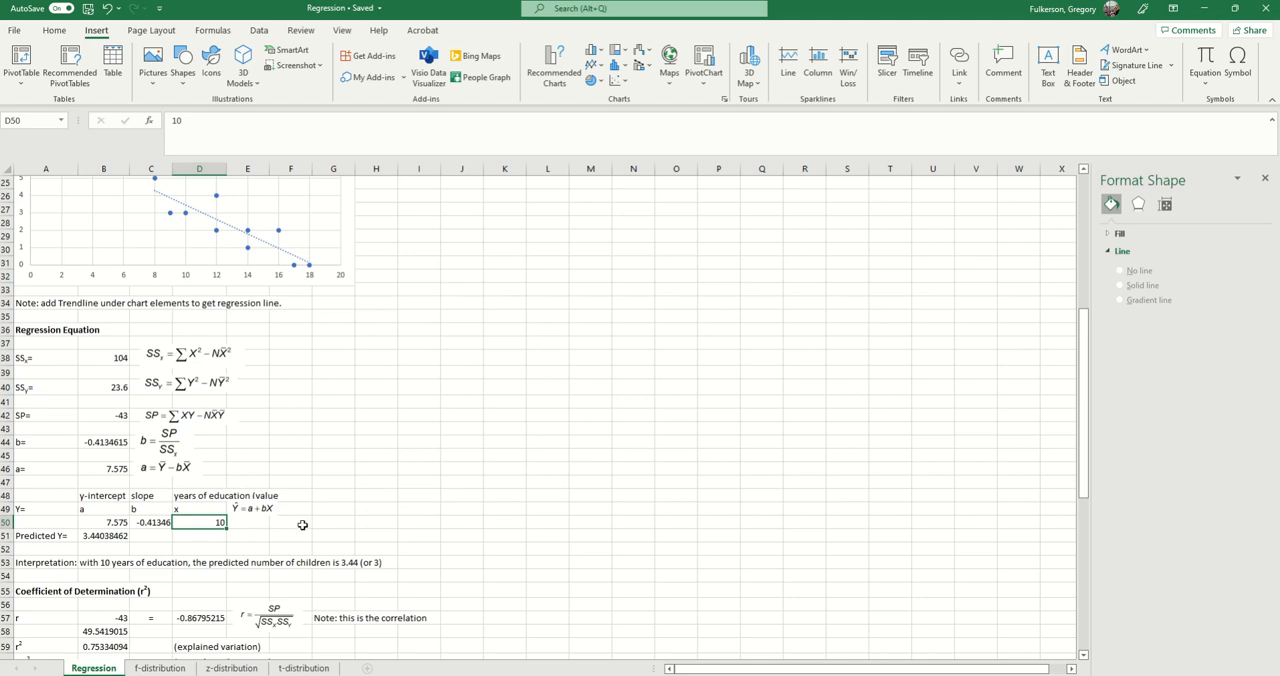
Step: Recheck the y-intercept, slope and years-of-education cells B50, C50 and D50 that feed the prediction
scroll(302, 524, up, 2)
scroll(310, 523, down, 1)
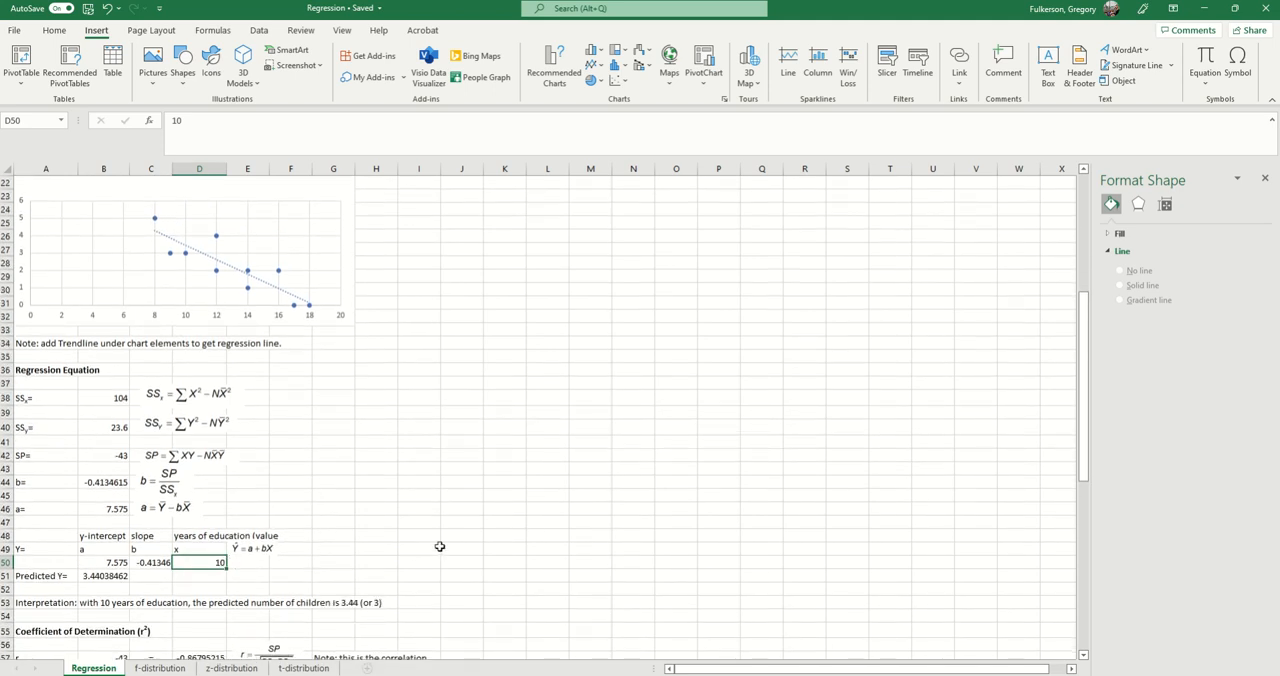
scroll(302, 529, down, 1)
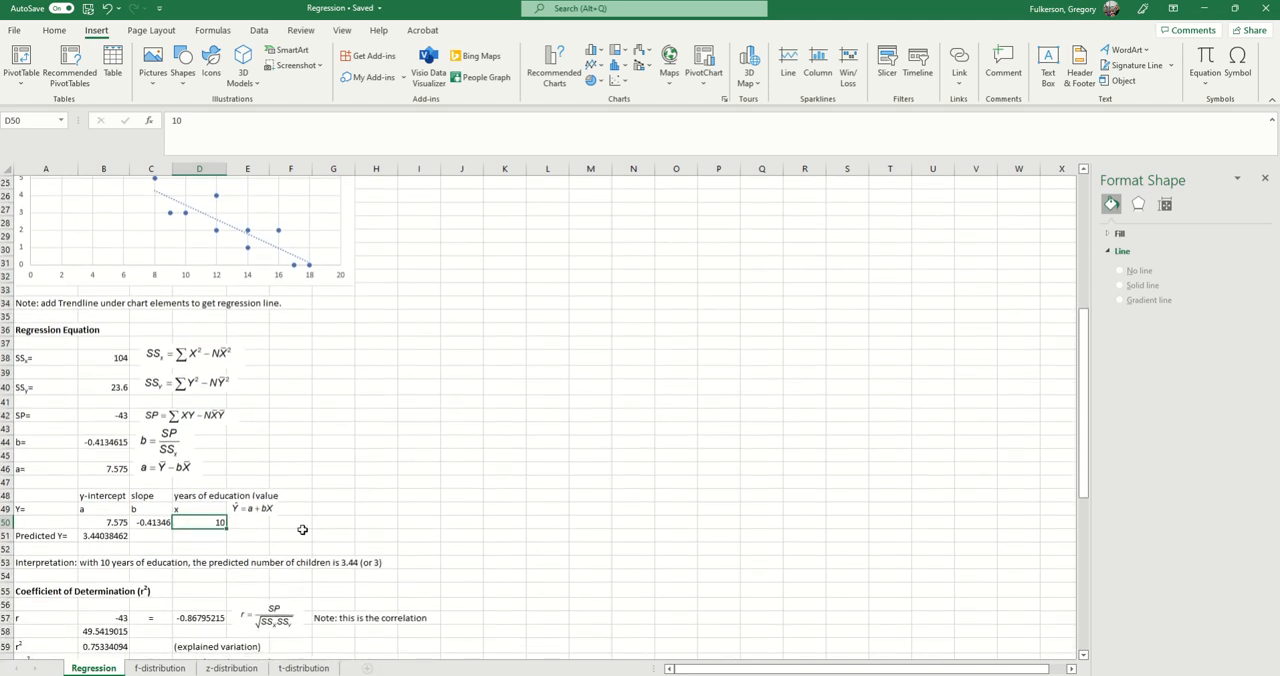
click(109, 522)
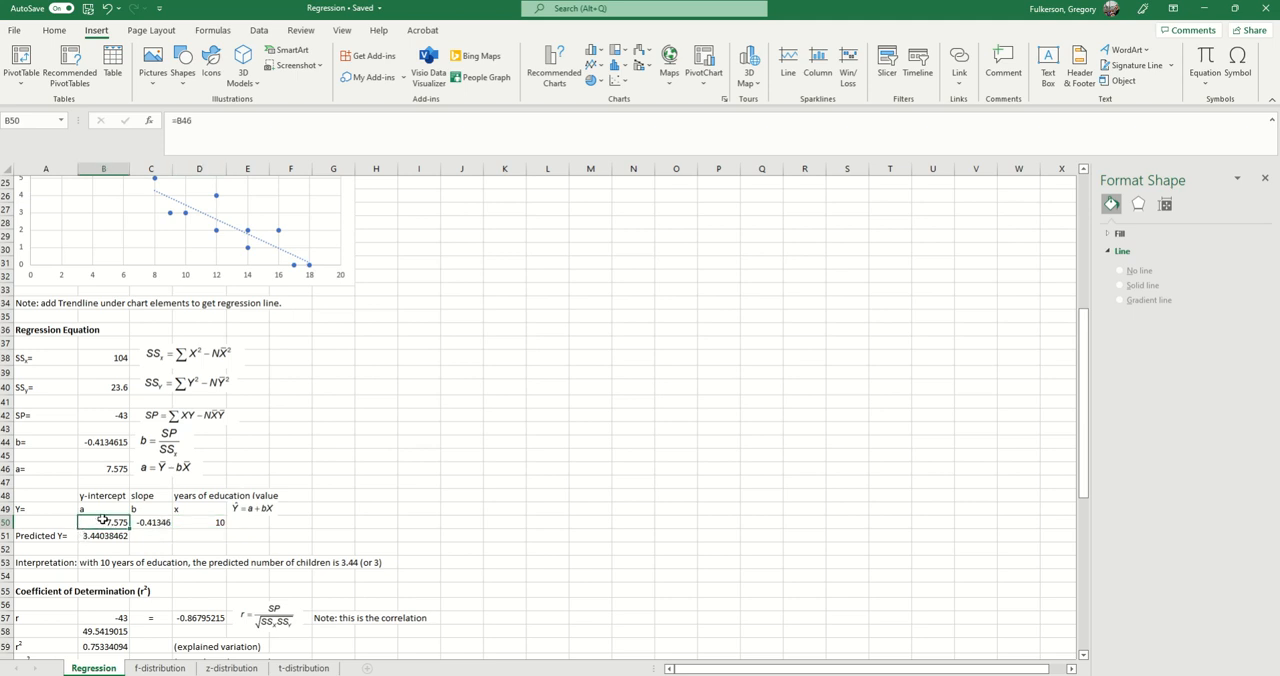
click(146, 525)
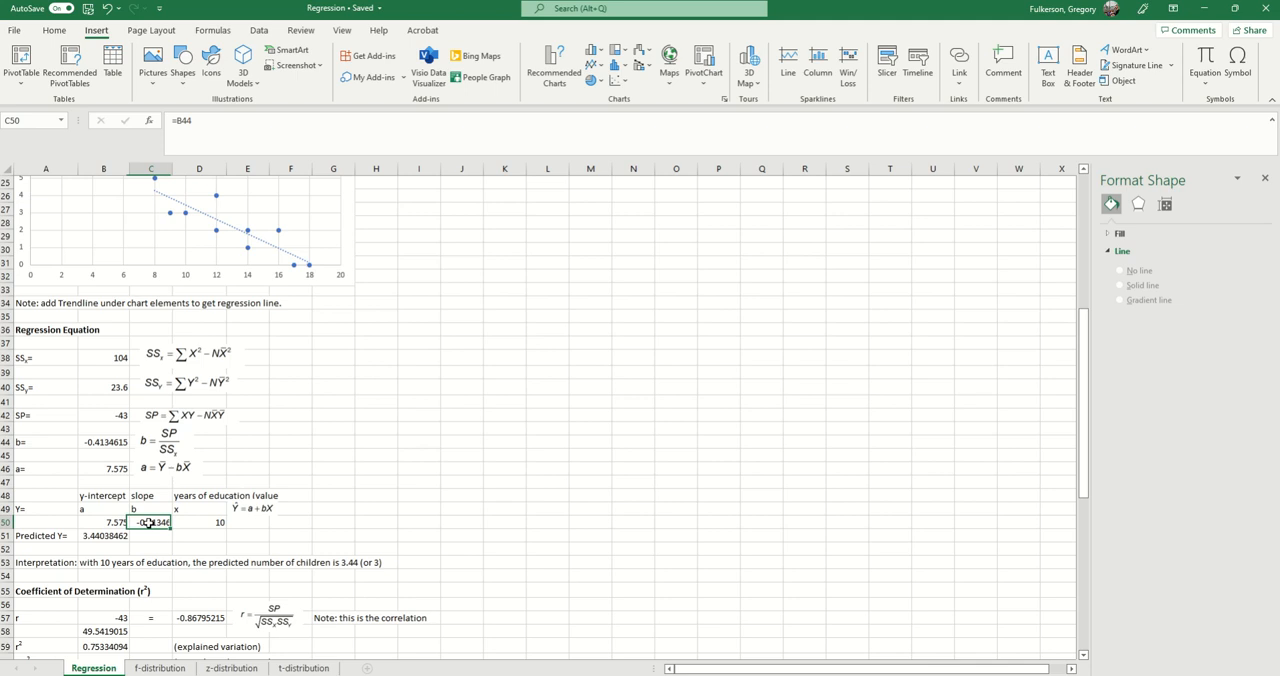
click(210, 522)
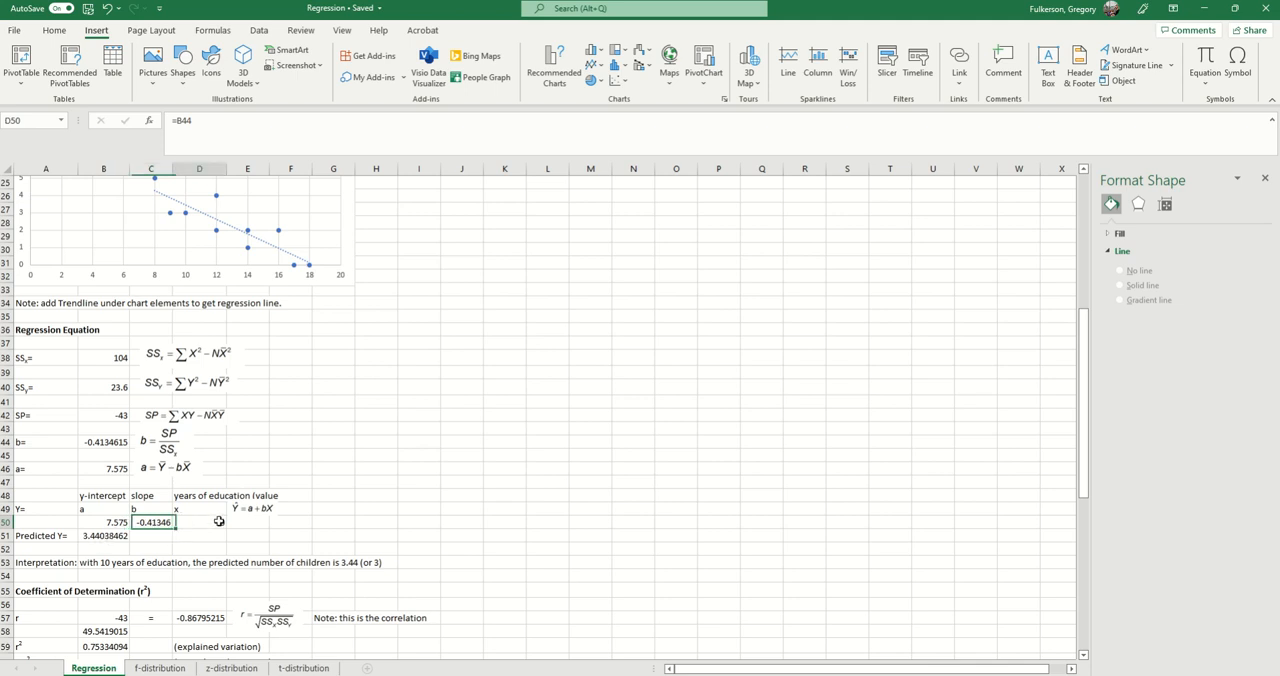
Step: Open the predicted Y formula in B51, trace its references to B50, C50 and D50, close it, and recheck the slope and x cells
click(108, 536)
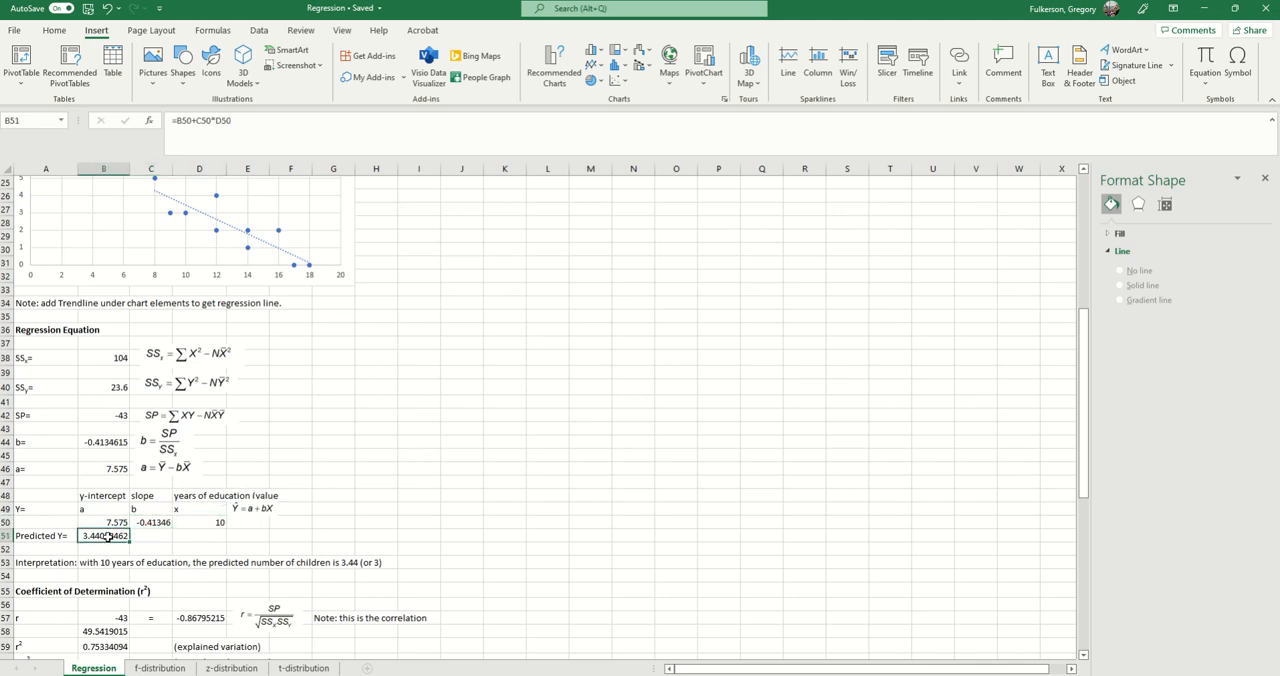
click(271, 124)
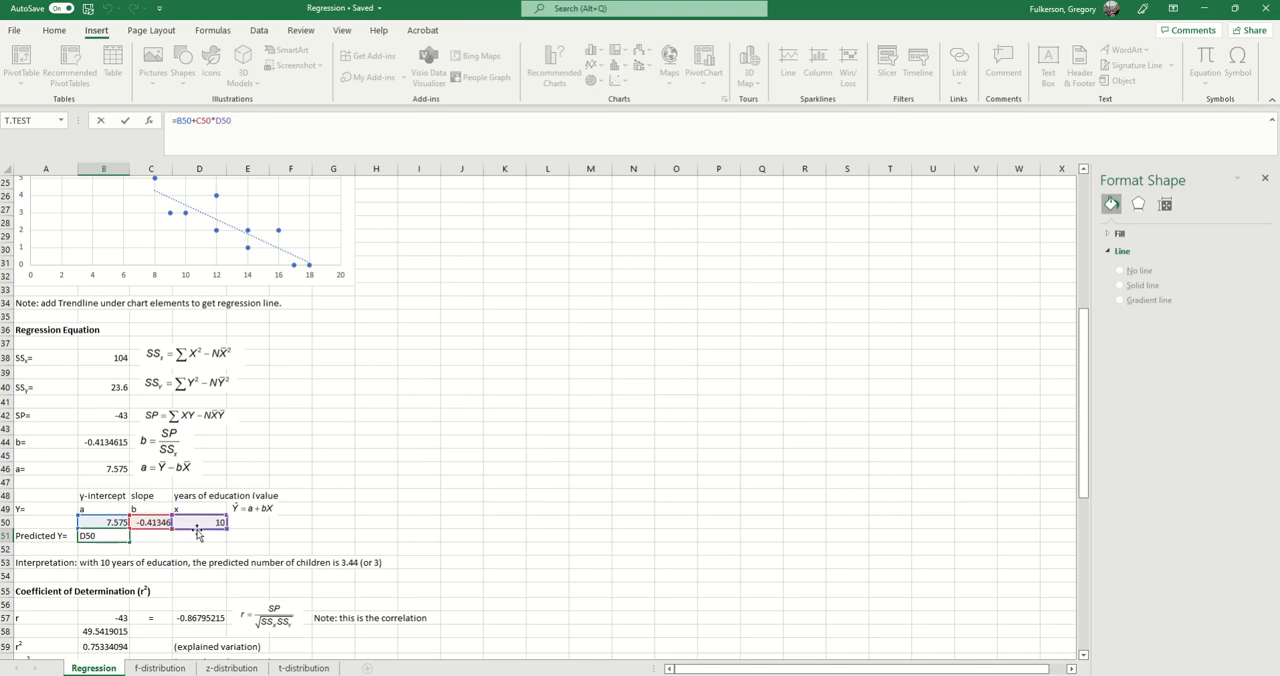
key(Return)
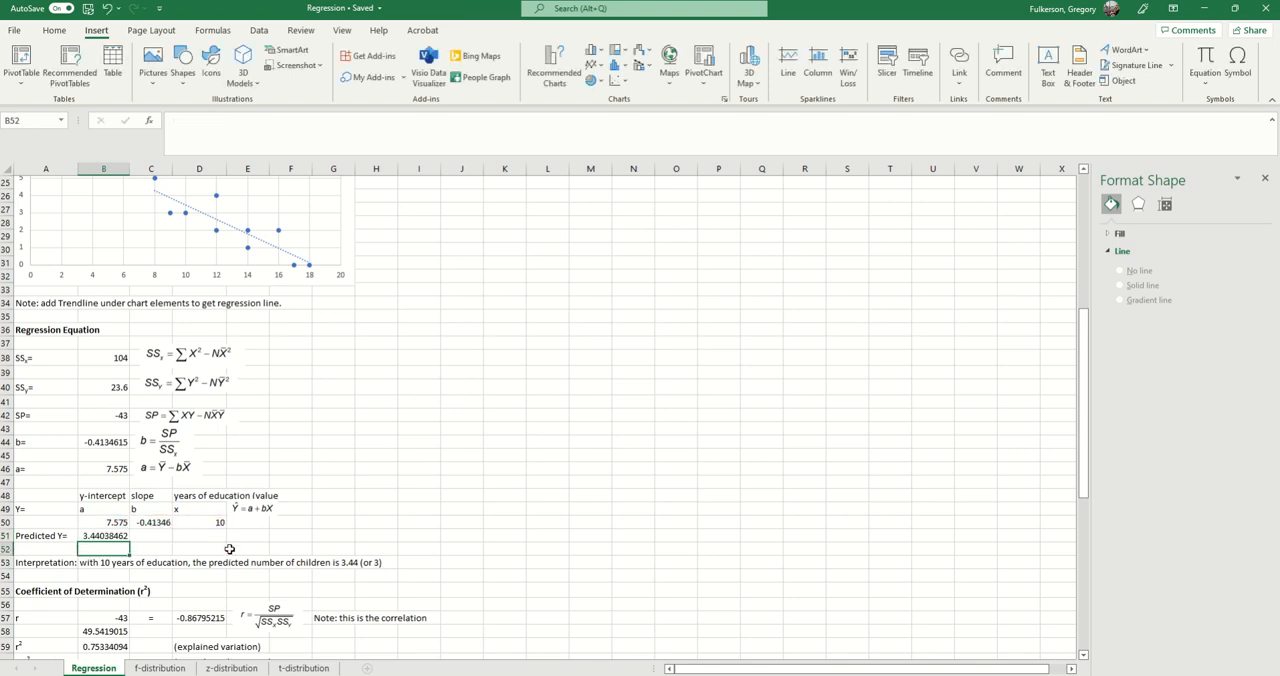
click(160, 526)
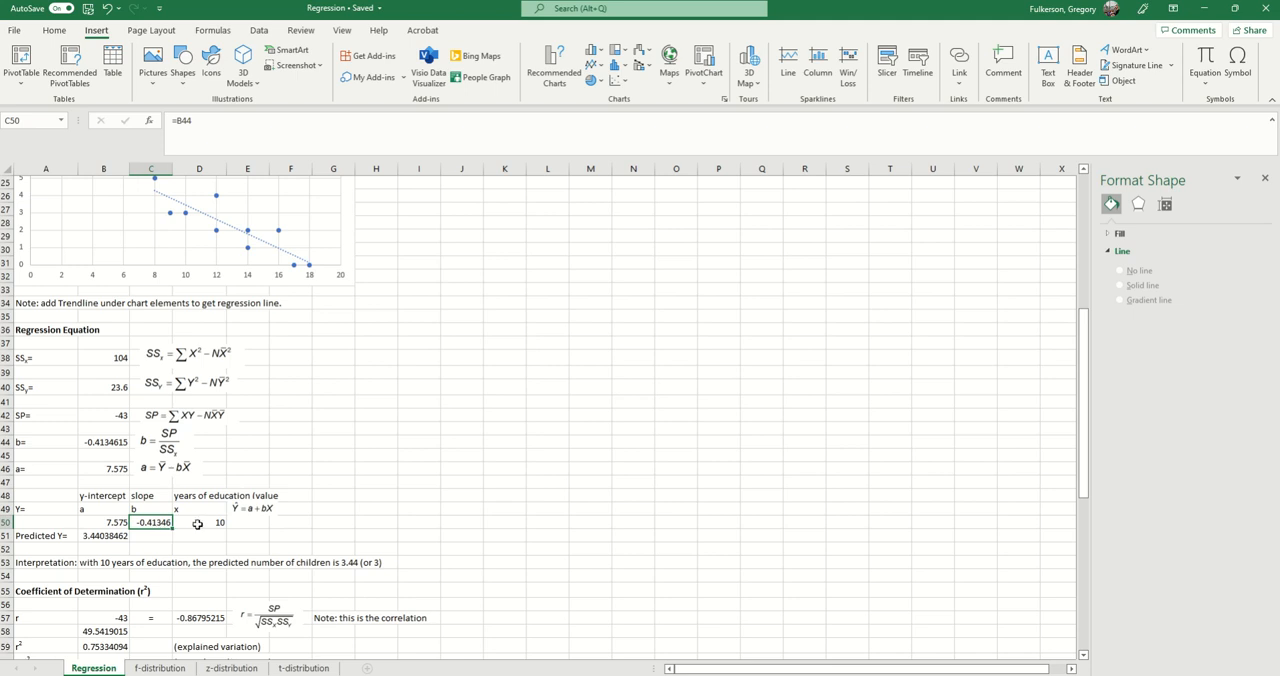
click(199, 524)
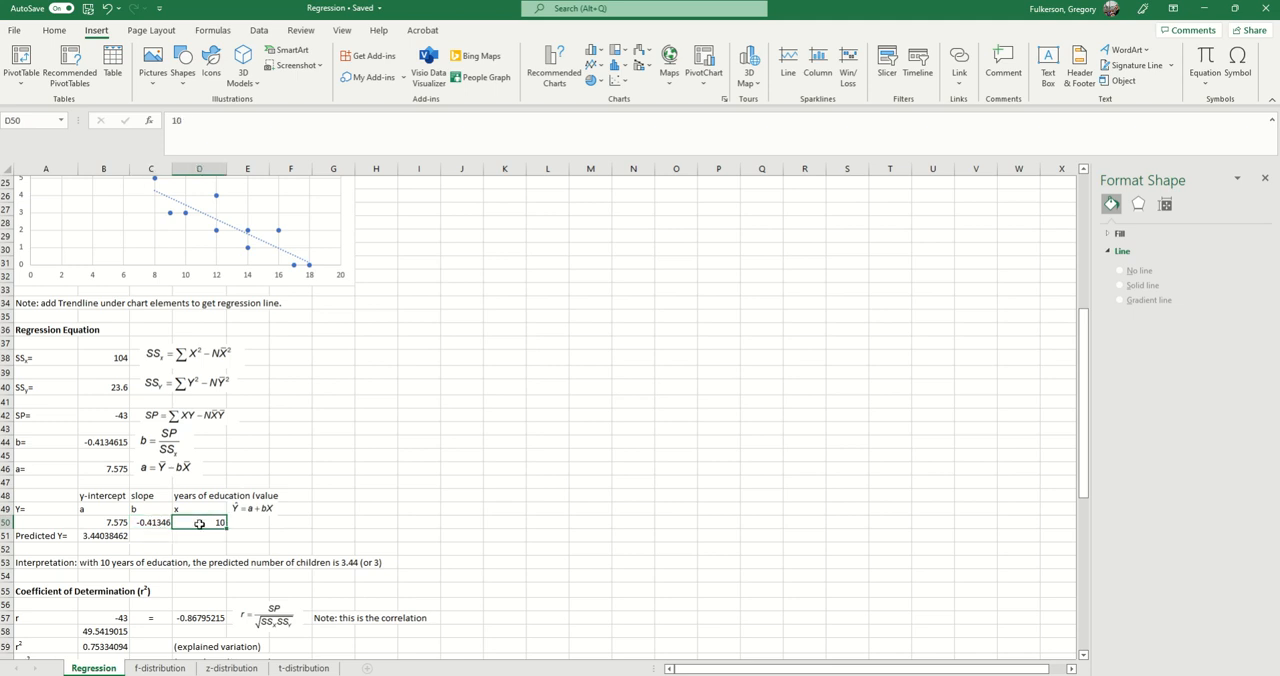
click(113, 537)
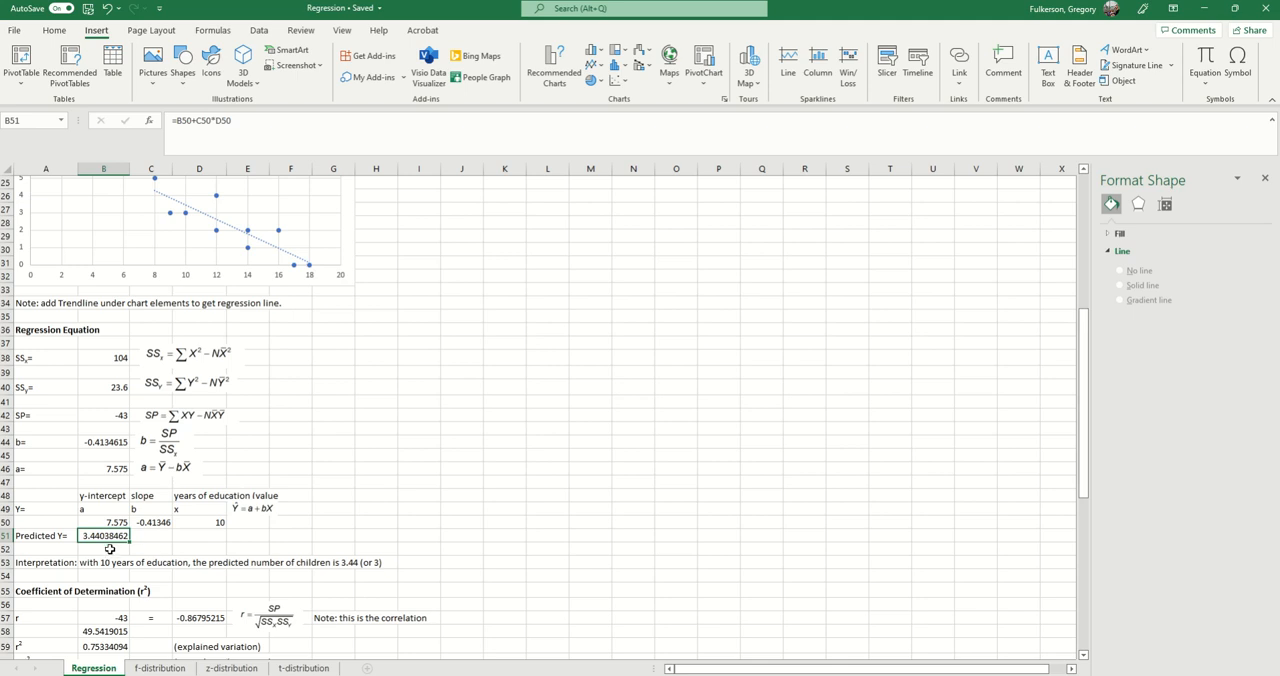
Step: Try 12 and 16 years of education as the x value in D50, and restore it to 10
click(214, 522)
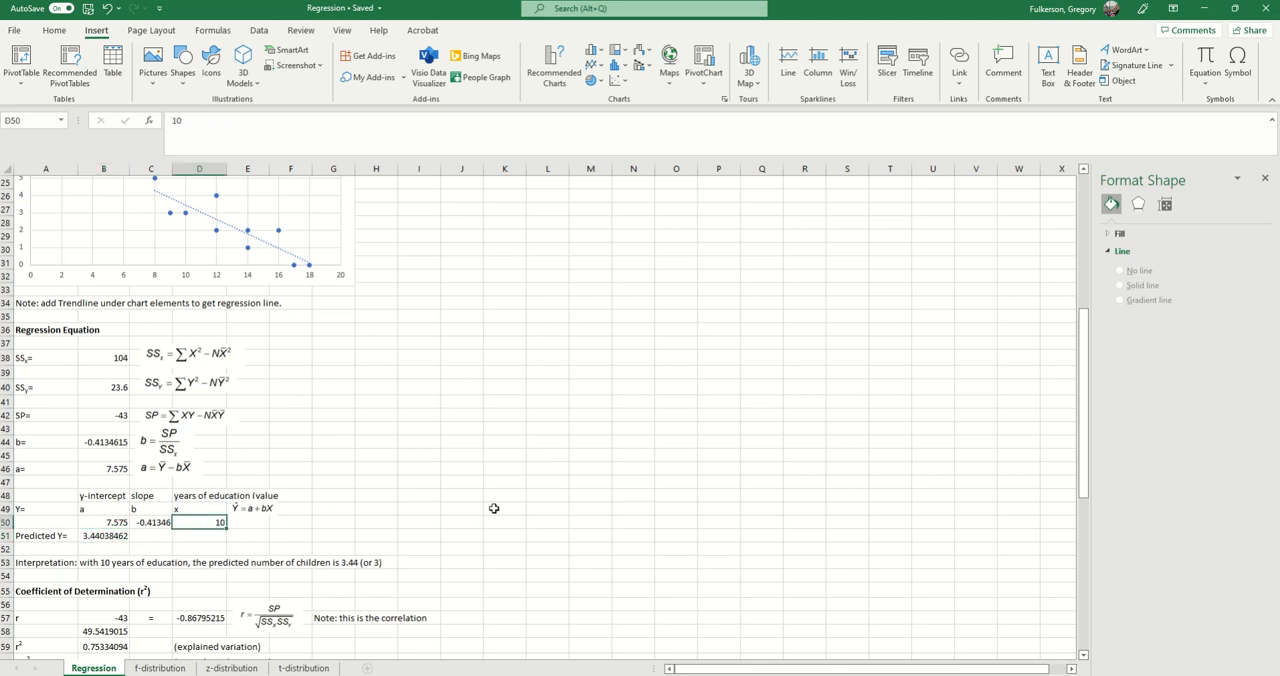
text(12)
key(Return)
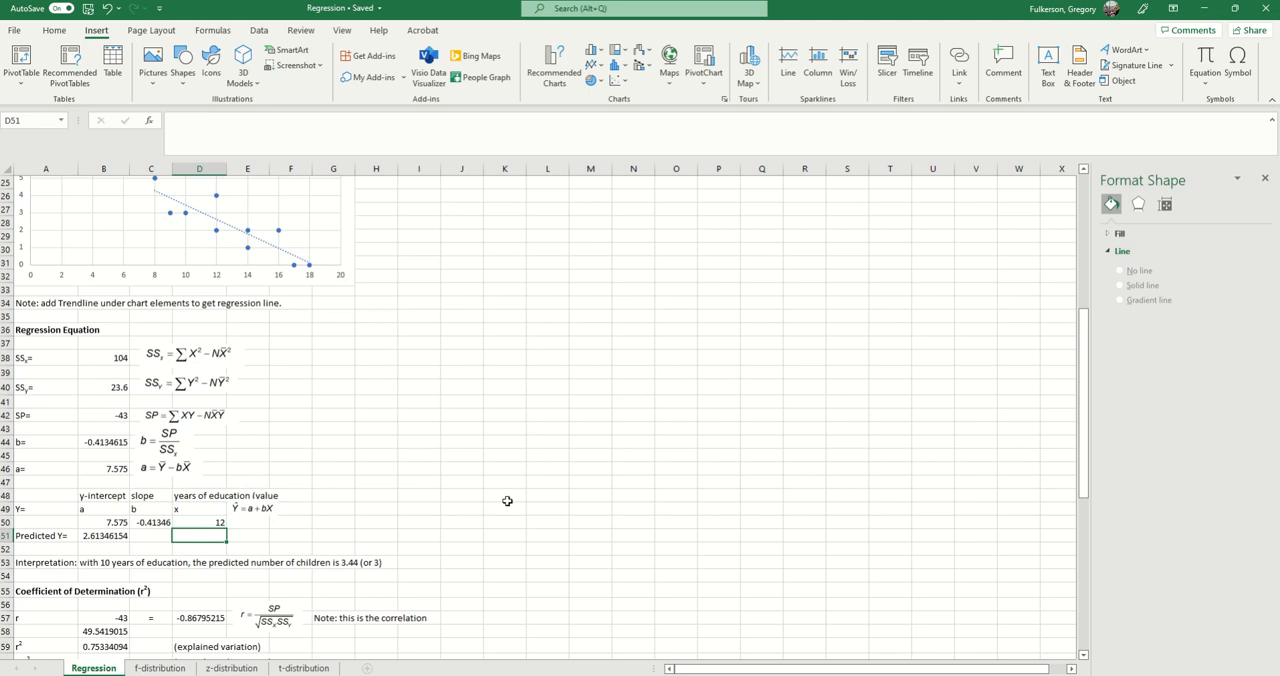
key(Up)
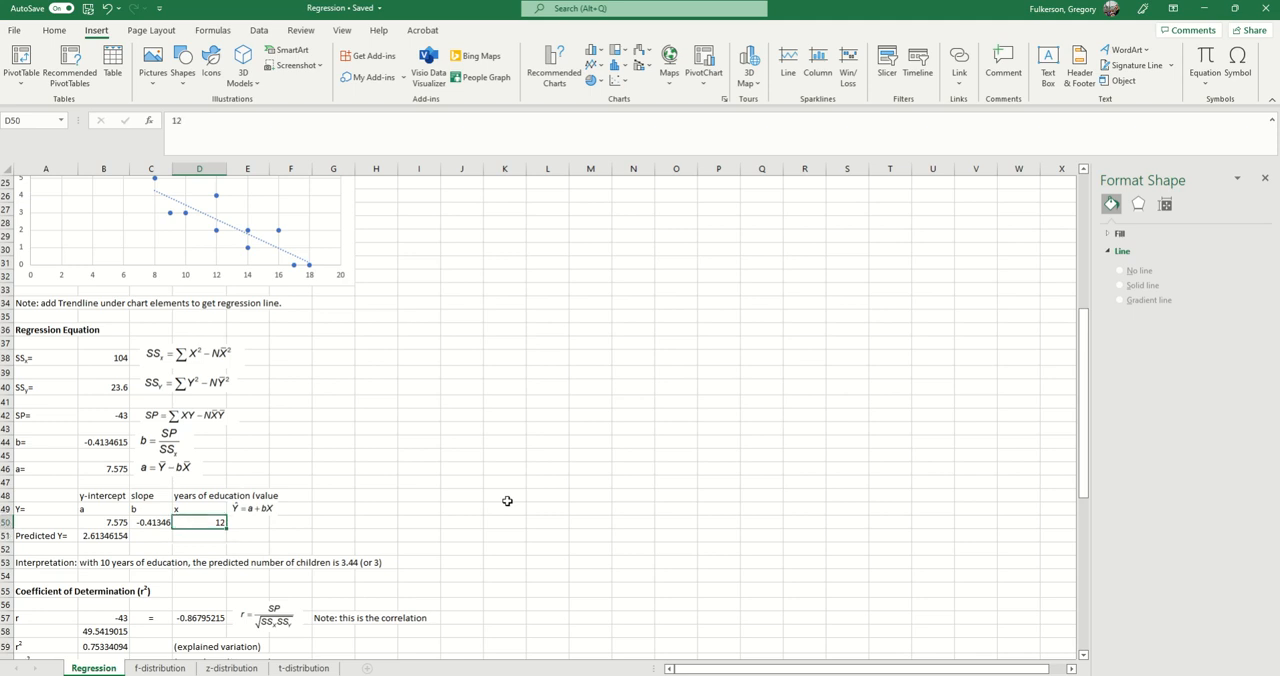
text(16)
key(Return)
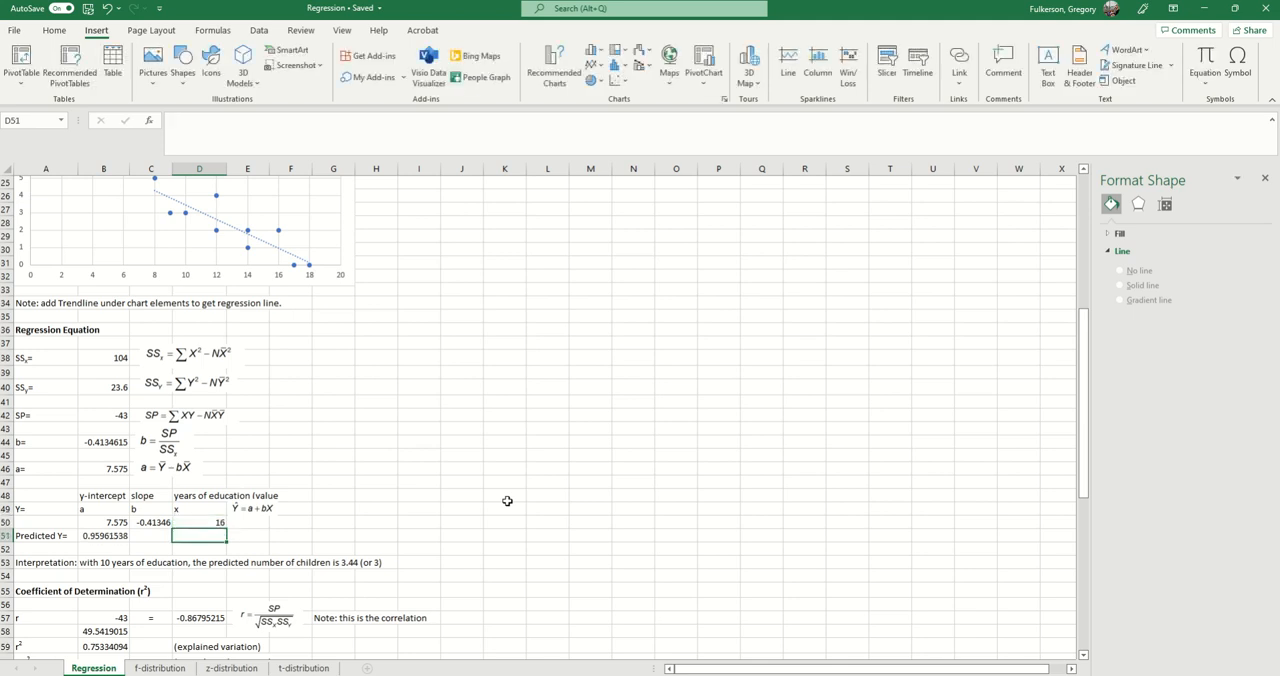
key(Up)
key(BackSpace)
text(0)
key(Return)
Step: Check the y-intercept in B50 and the predicted Y in B51 for the current x value
click(108, 526)
click(124, 537)
scroll(145, 546, down, 1)
scroll(145, 546, up, 9)
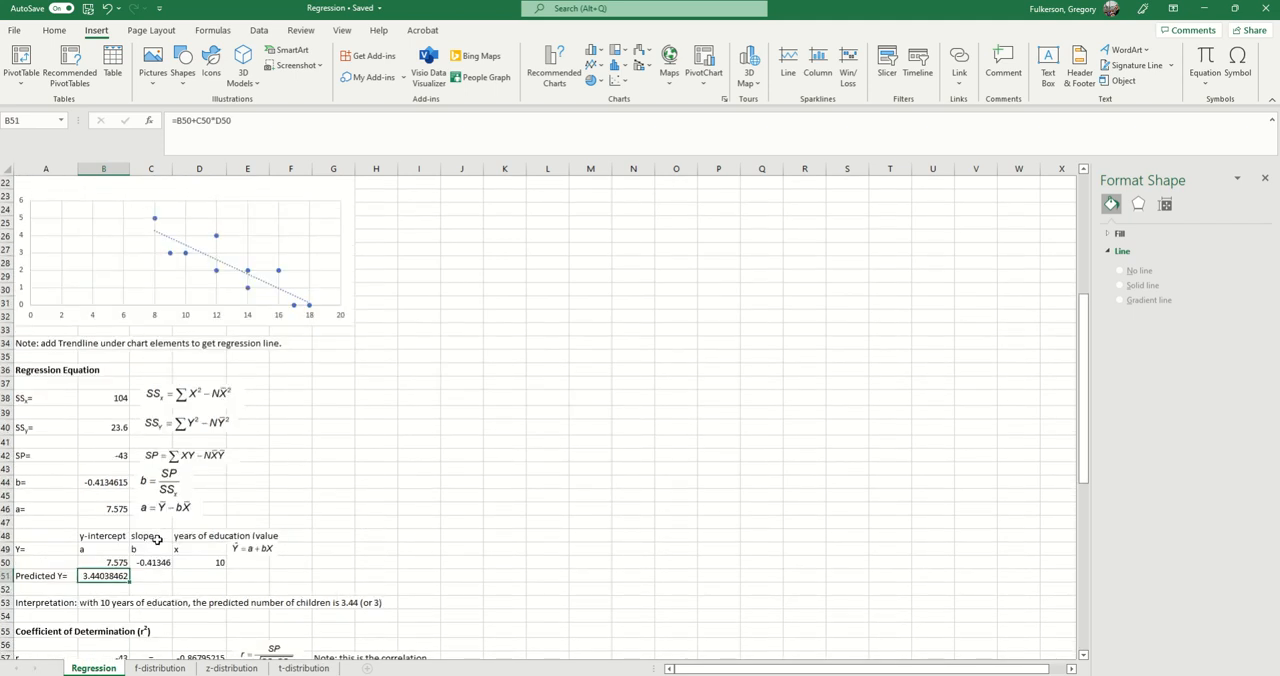
Step: Highlight the blank cells G3:G15 beside the X and Y data table, and return to the prediction block
click(345, 283)
drag(345, 283, 334, 441)
scroll(541, 432, down, 3)
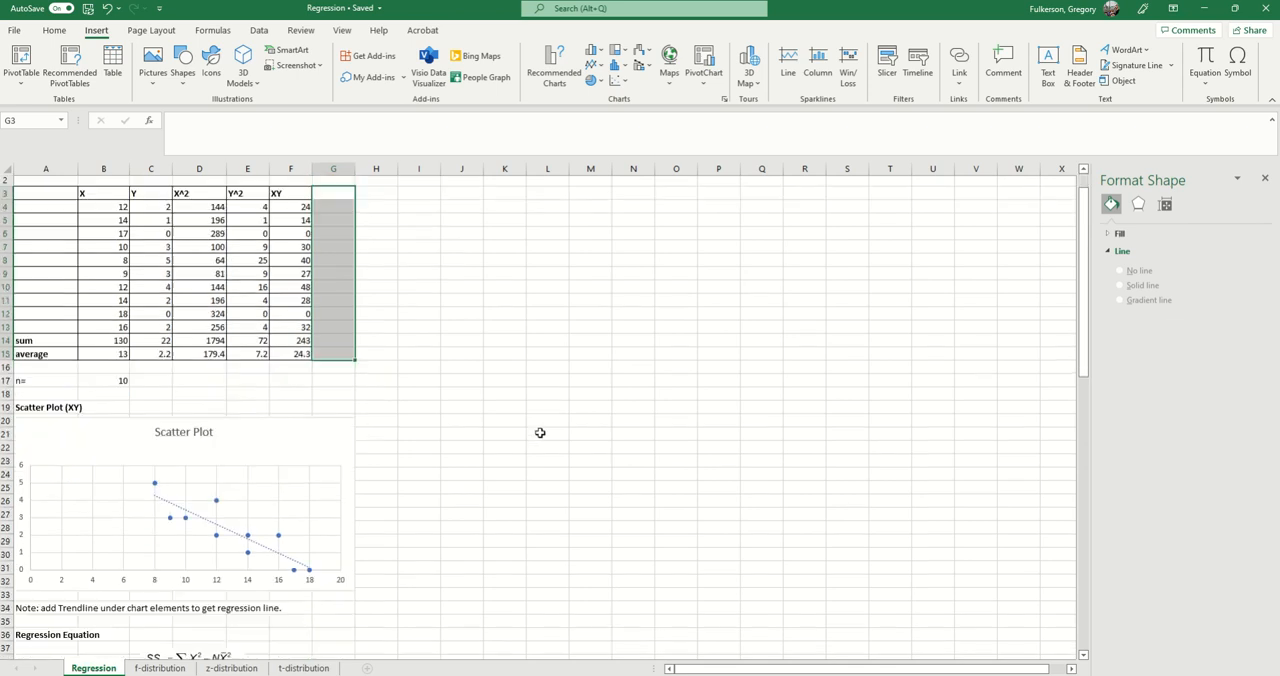
scroll(540, 433, up, 3)
scroll(426, 459, down, 3)
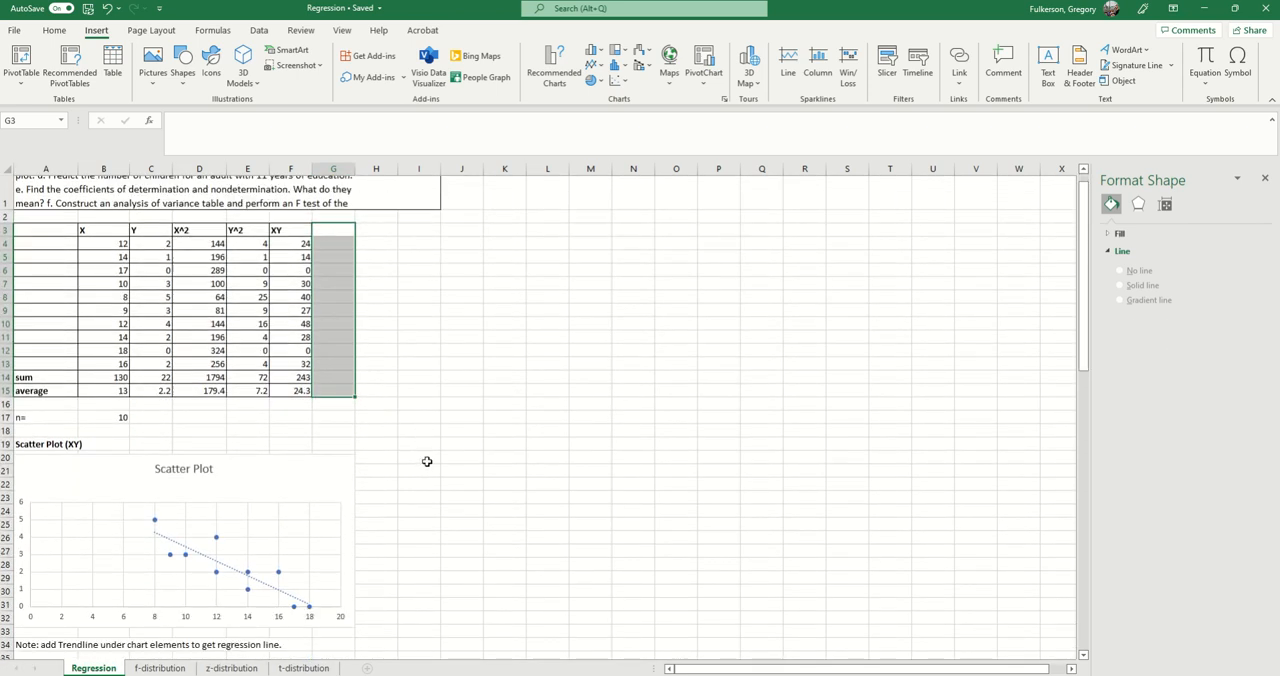
scroll(440, 541, down, 4)
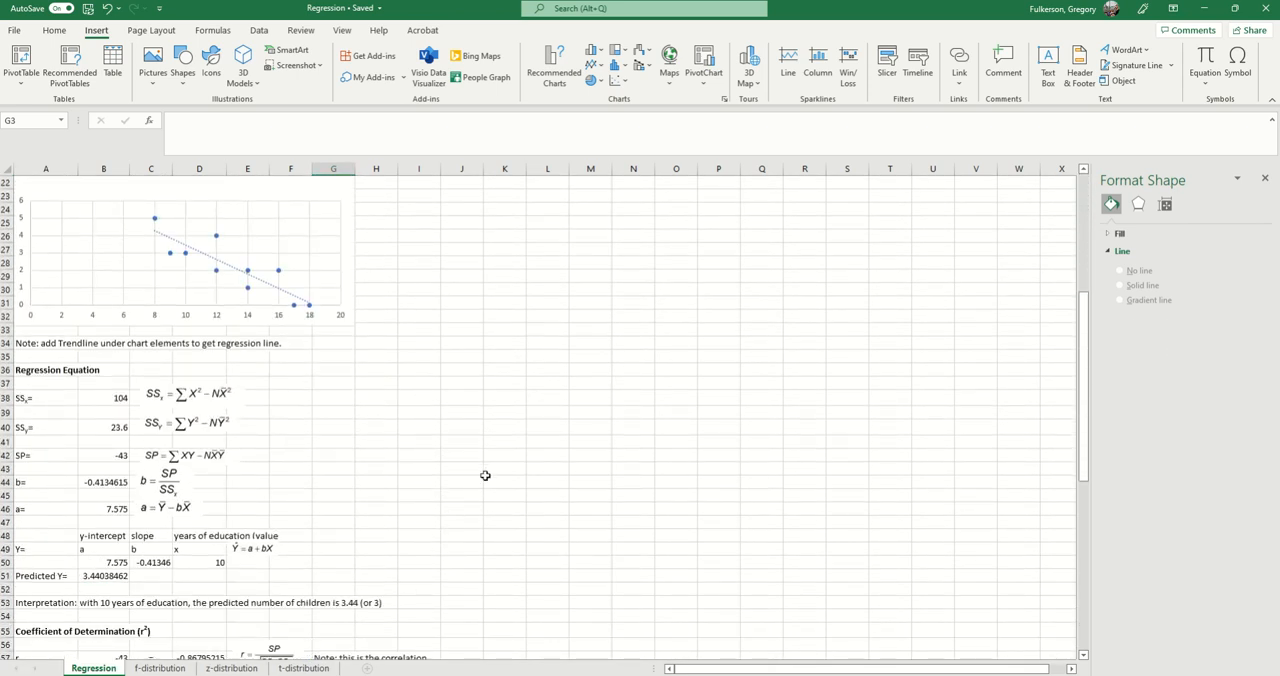
scroll(485, 475, down, 1)
click(424, 547)
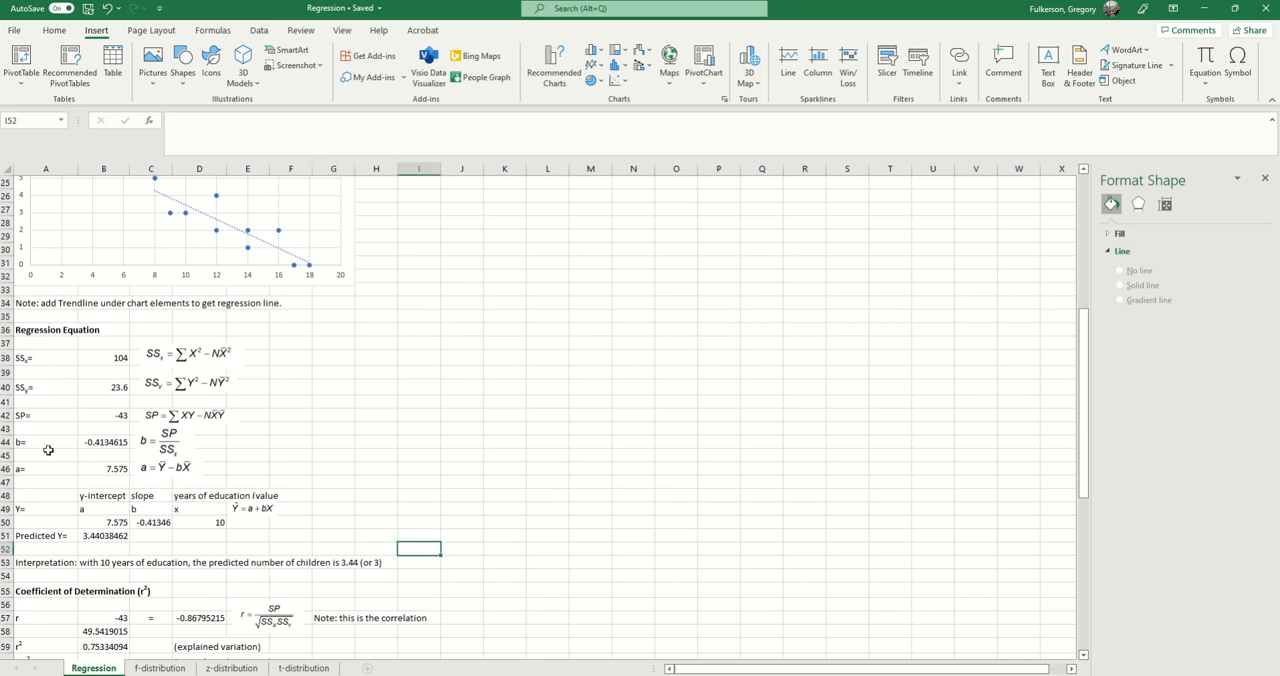
Step: Review the scatter plot and its trendline together with the regression equation and prediction blocks
scroll(175, 410, up, 2)
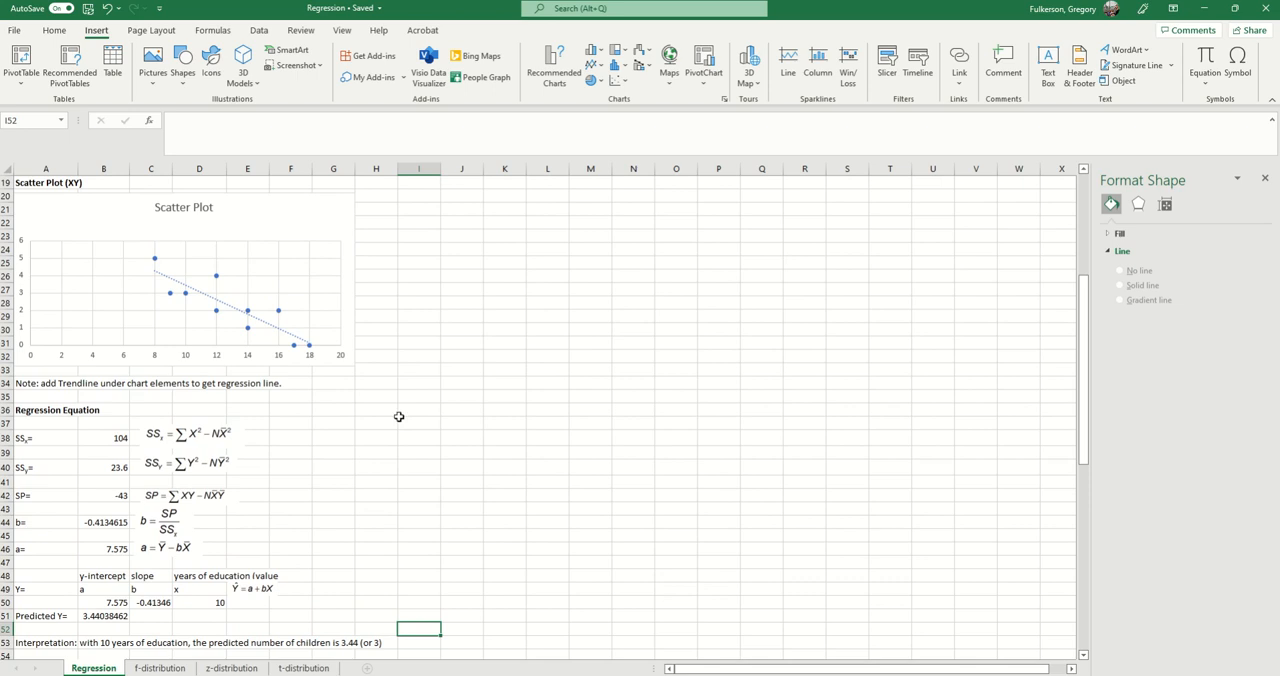
scroll(398, 416, down, 1)
scroll(292, 382, up, 1)
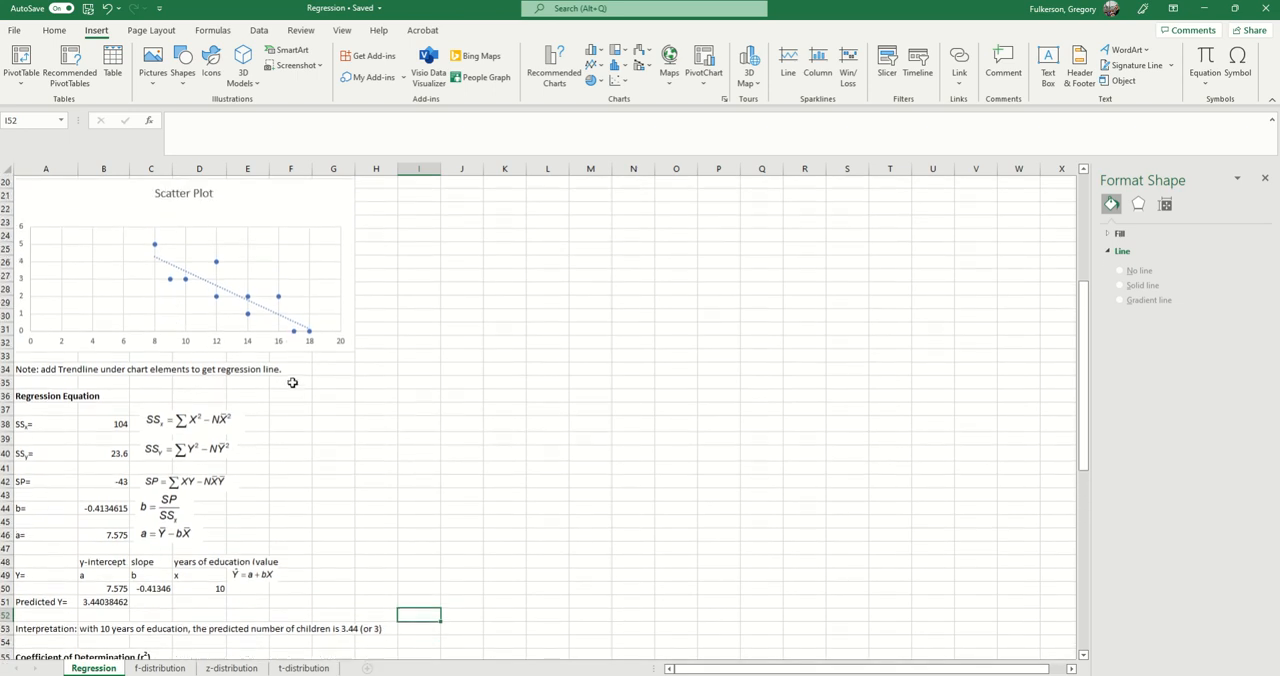
scroll(300, 375, up, 2)
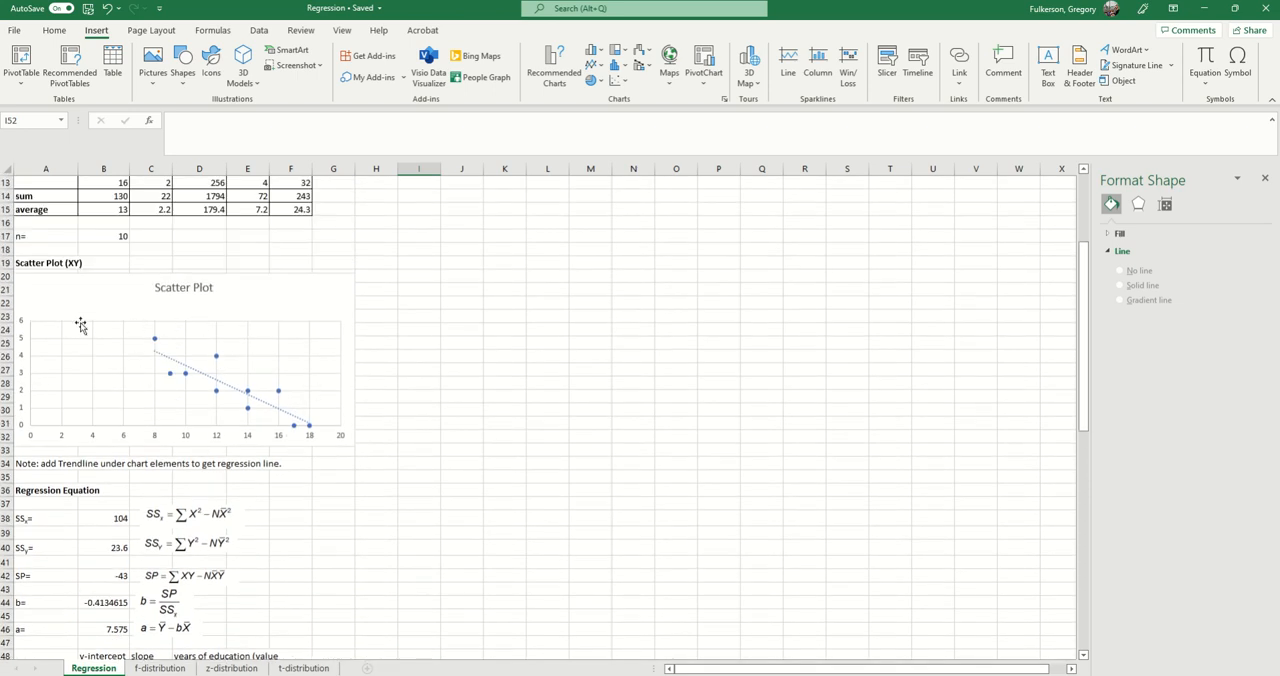
scroll(351, 430, down, 6)
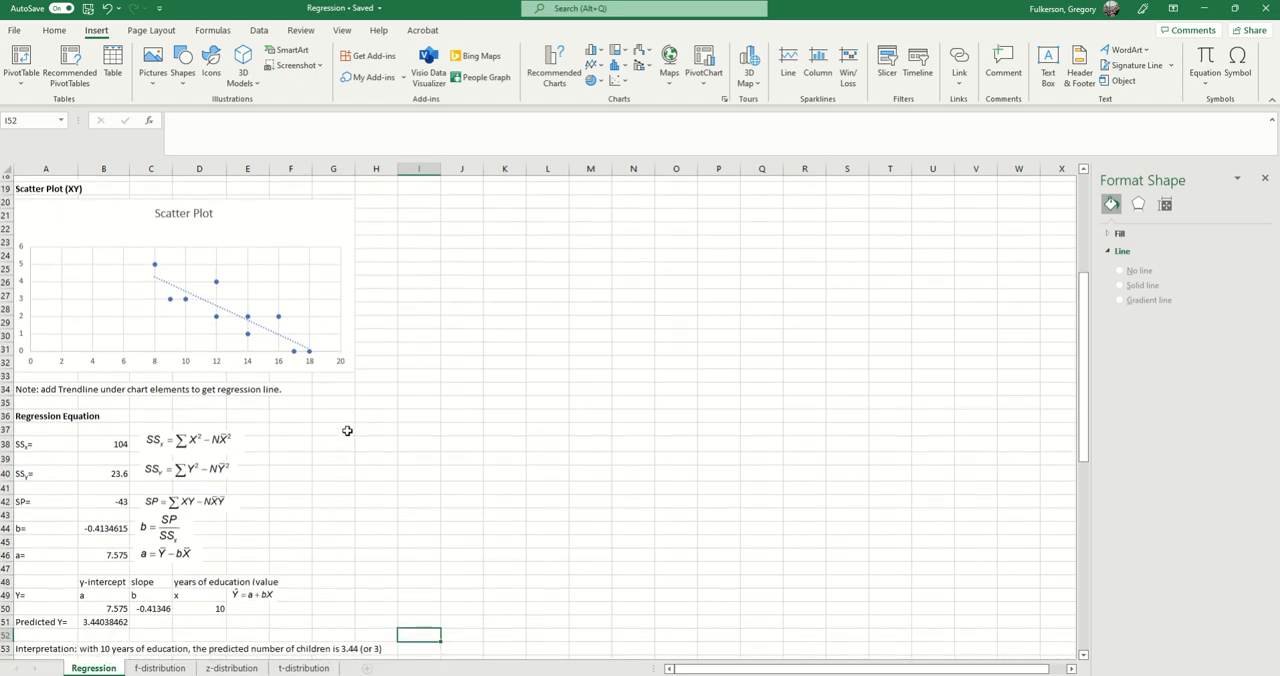
scroll(352, 458, down, 3)
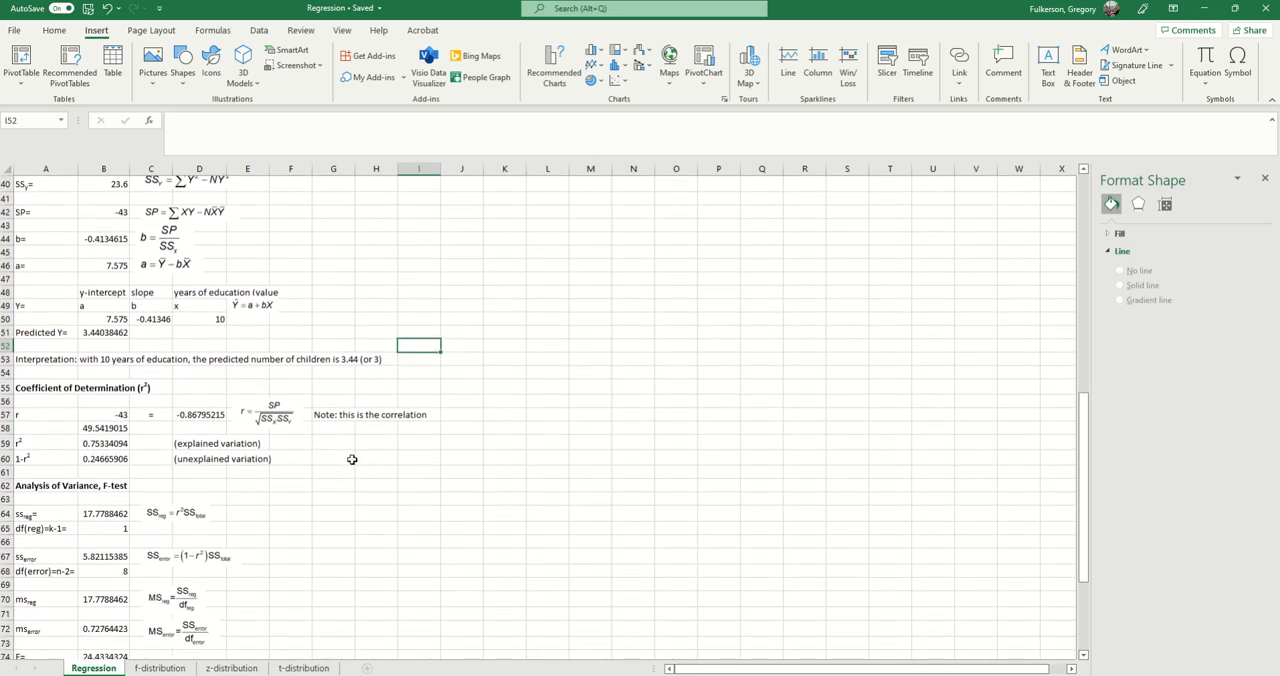
Step: Inspect the SP reference in B57 and match the correlation equation picture to the SSx and SSy rows in A38 and A40
scroll(315, 521, up, 1)
scroll(315, 521, down, 1)
click(108, 414)
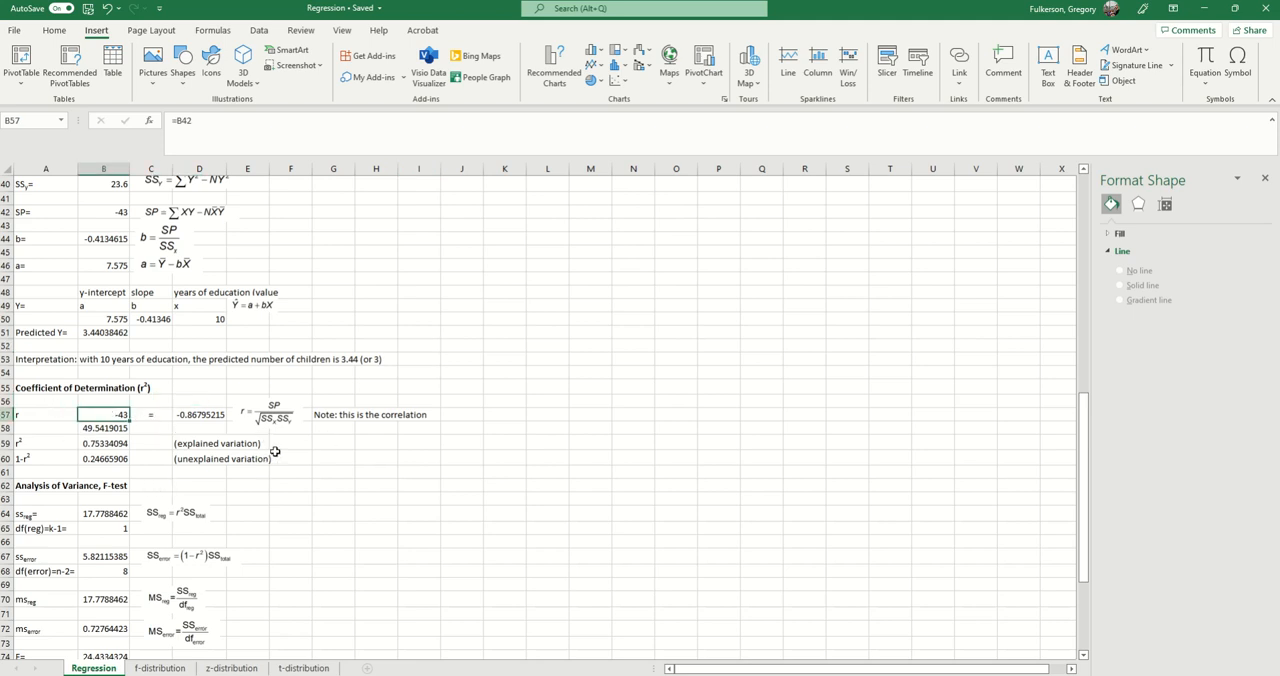
scroll(300, 472, up, 2)
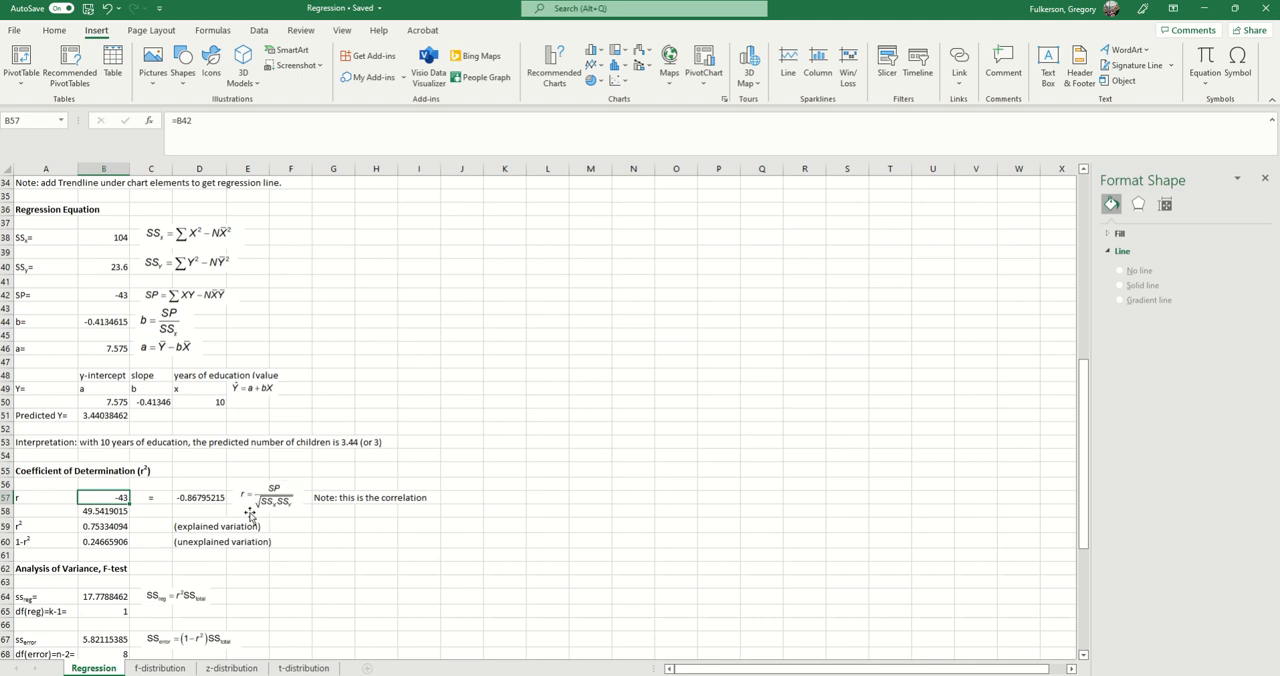
scroll(290, 505, up, 1)
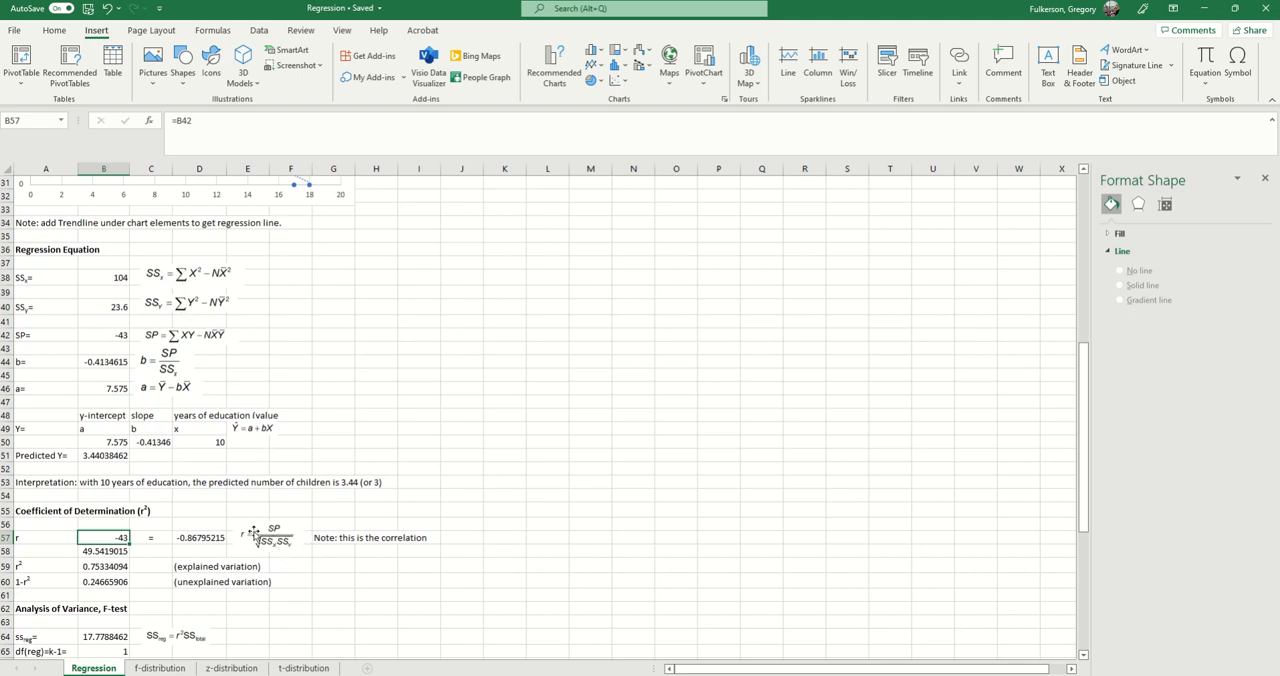
scroll(329, 522, down, 1)
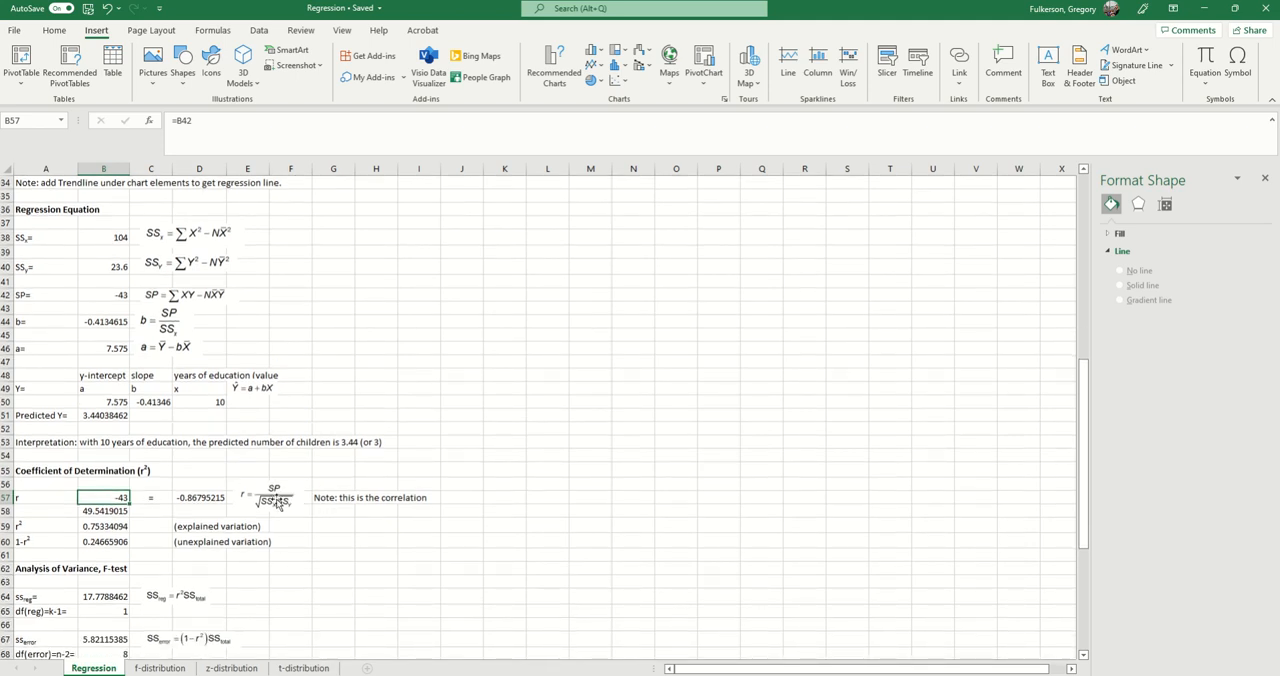
click(52, 240)
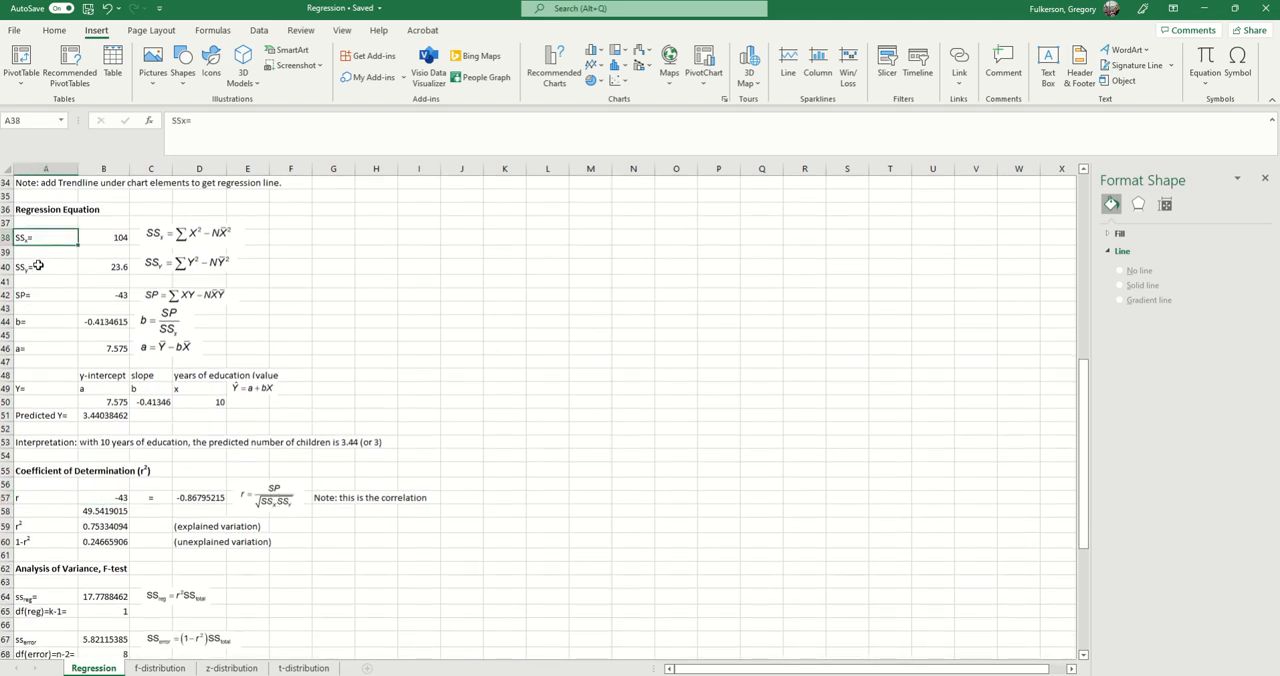
click(44, 265)
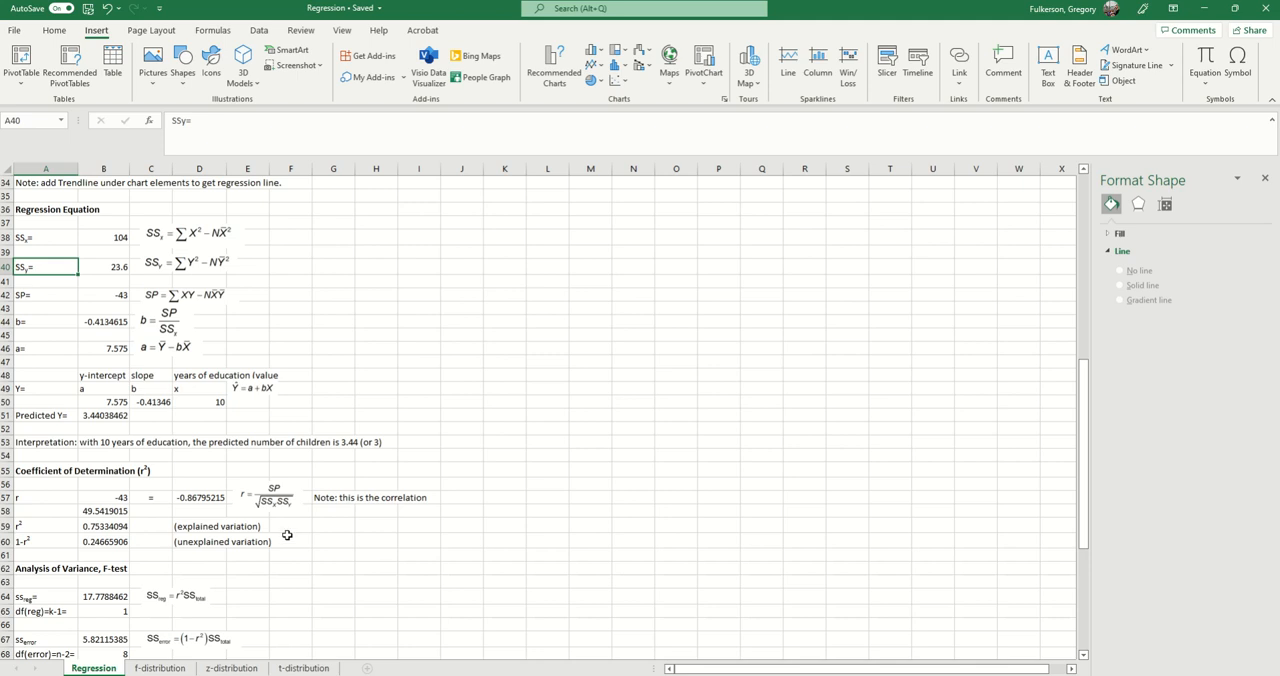
Step: Inspect the correlation formula in D57 and compare it with the correlation equation picture beside it
scroll(332, 505, down, 1)
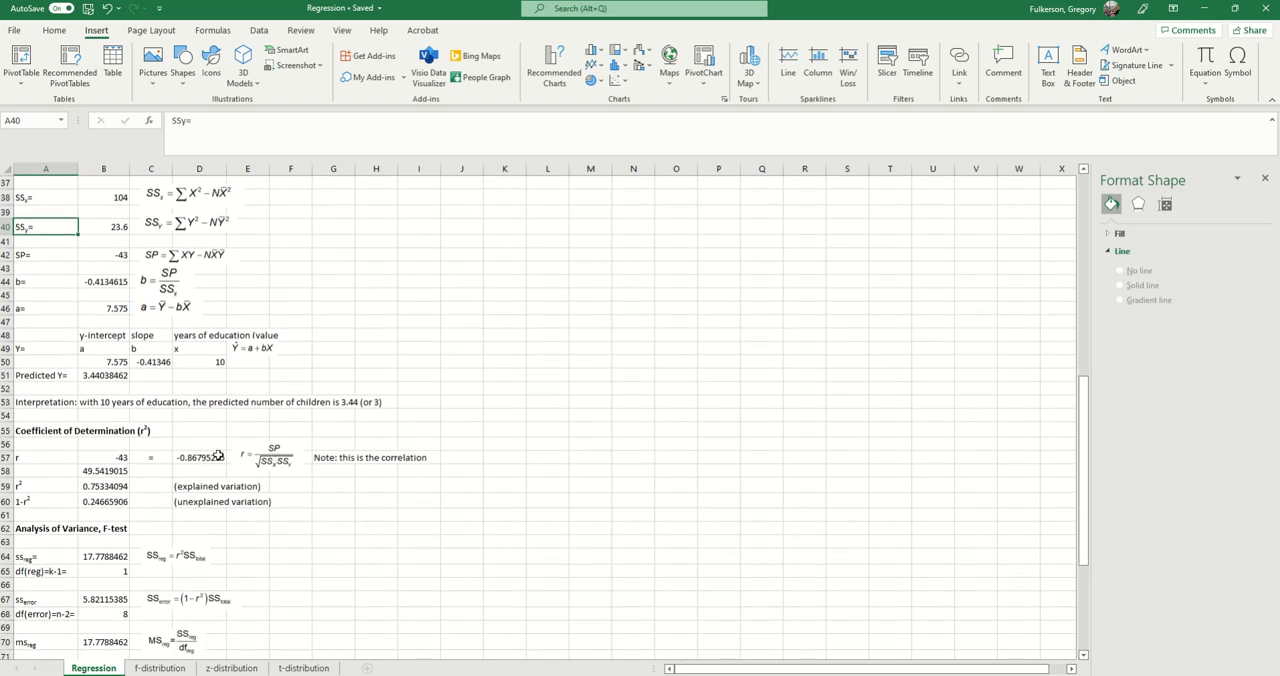
click(199, 458)
scroll(280, 515, up, 1)
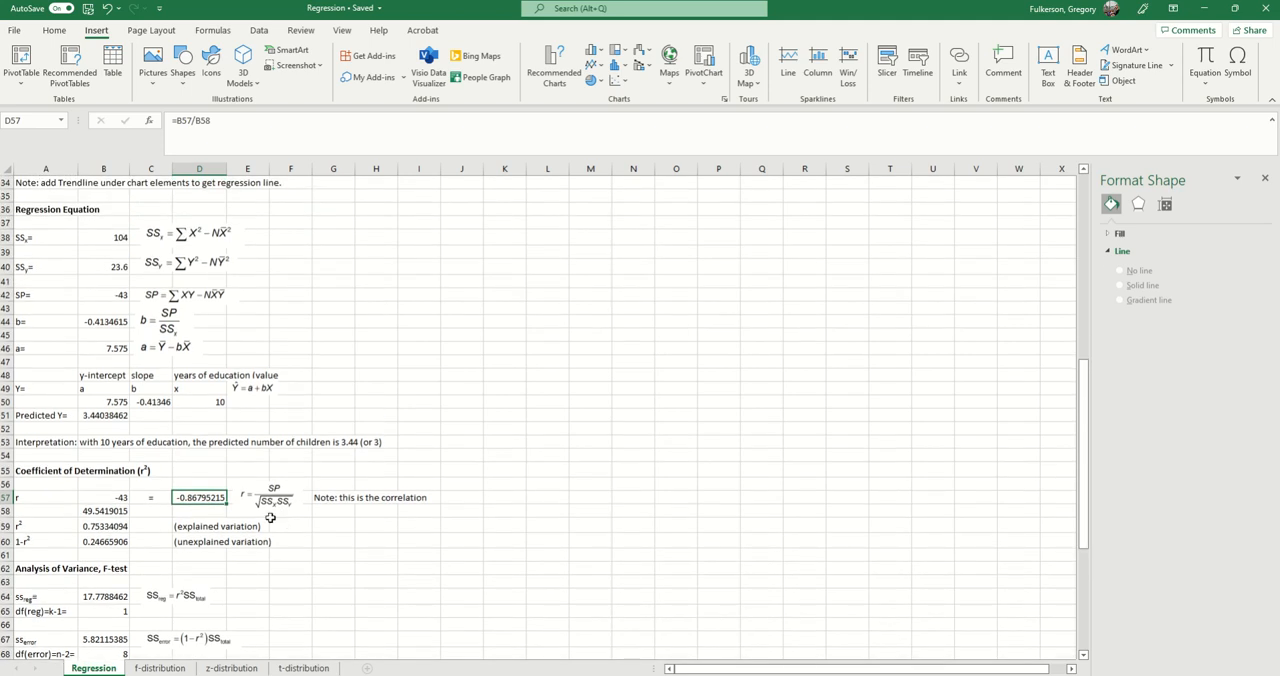
Step: Trace the reference of the r² formula in B59 to the correlation cell, leaving the formula as it is
click(117, 527)
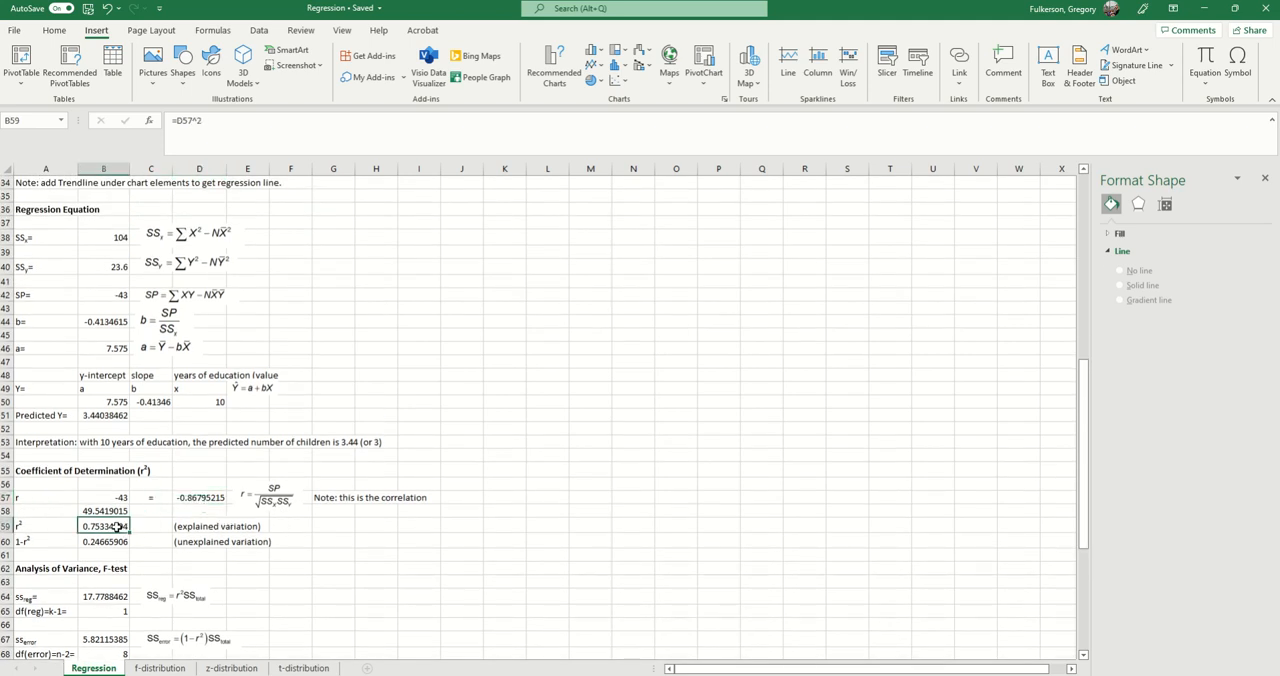
click(241, 125)
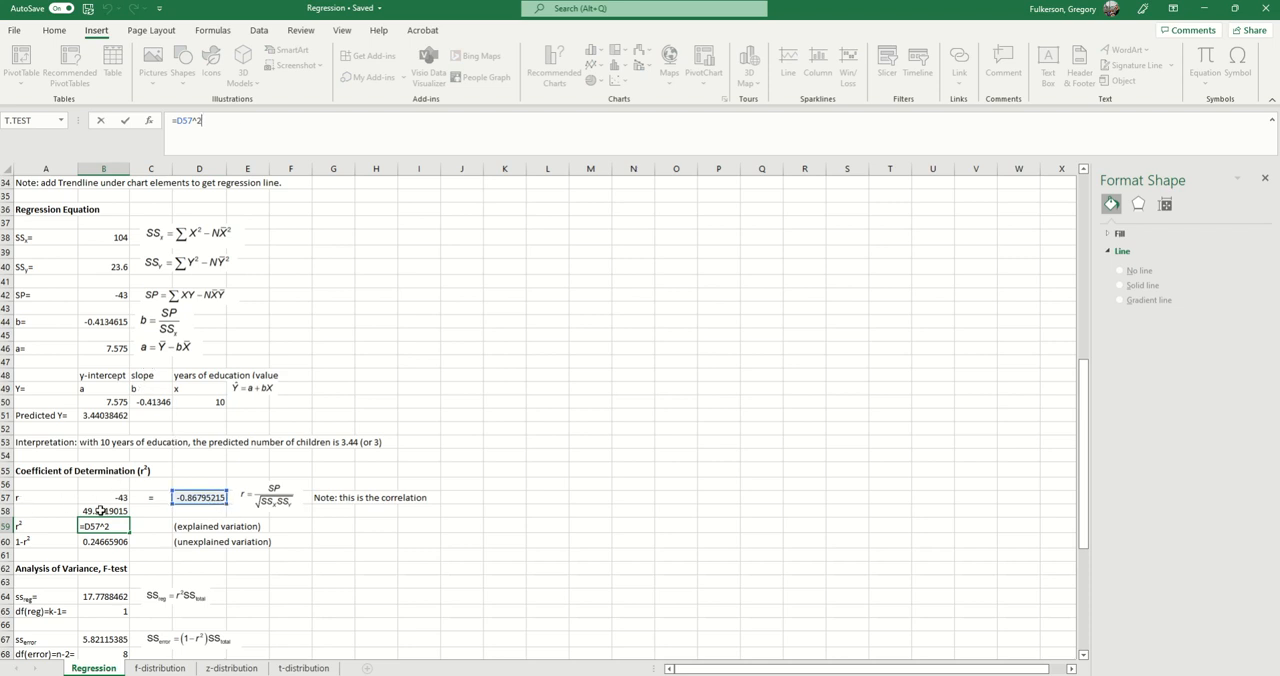
scroll(103, 528, down, 1)
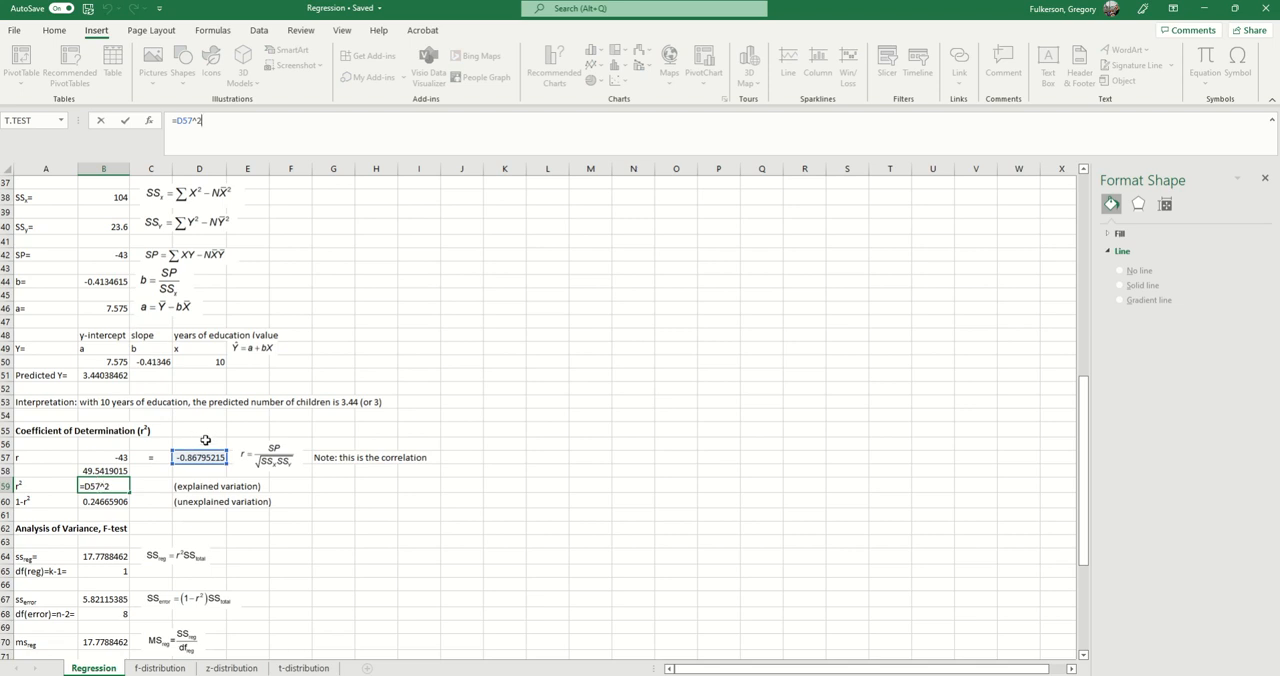
key(Return)
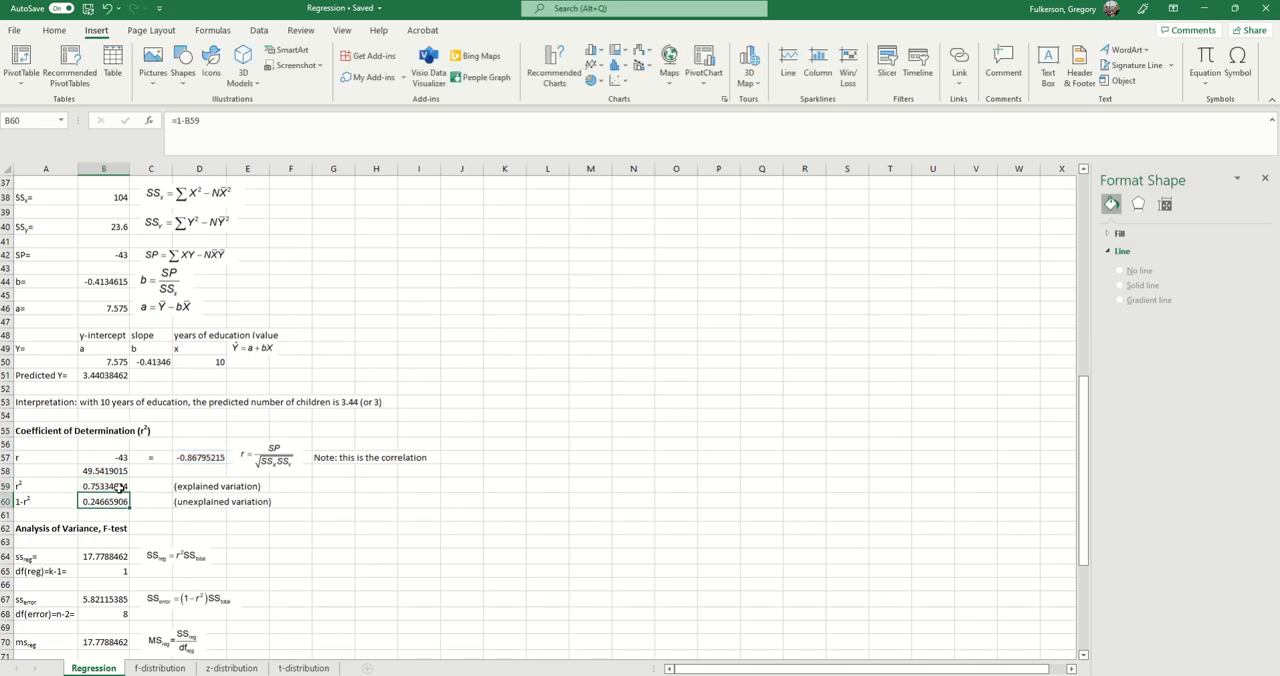
click(117, 484)
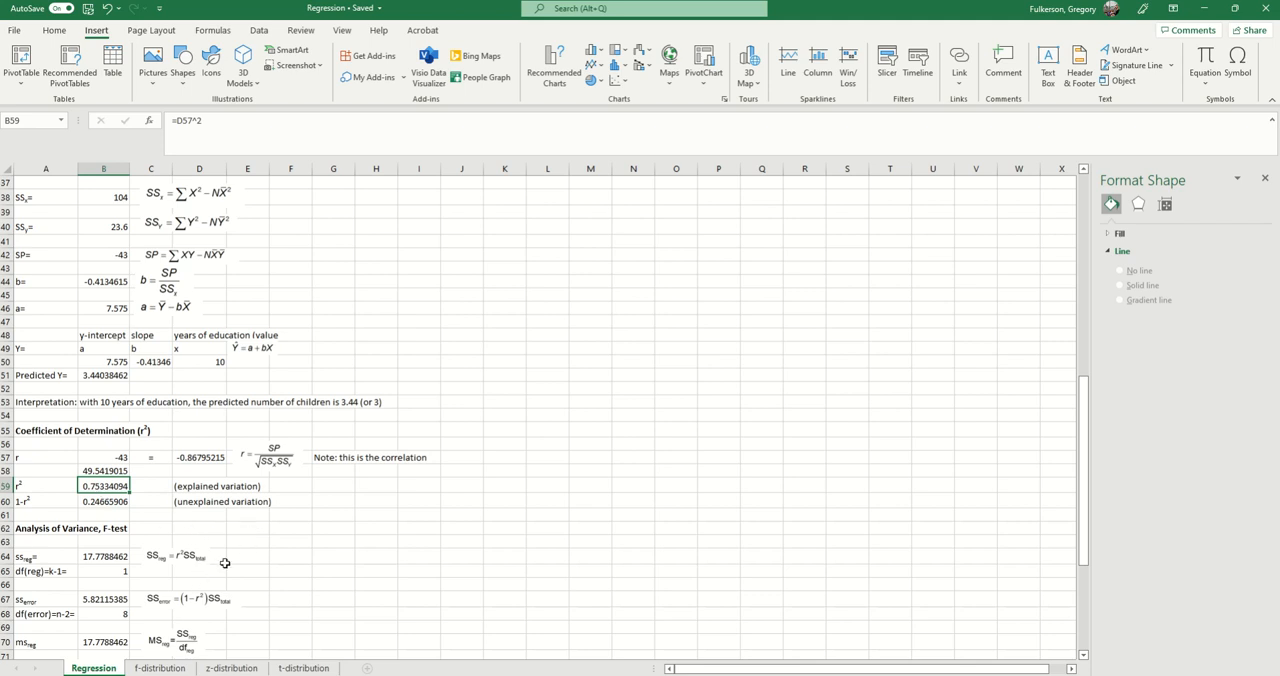
Step: Review the X and Y data table and the scatter plot in relation to the coefficient of determination
scroll(225, 563, up, 9)
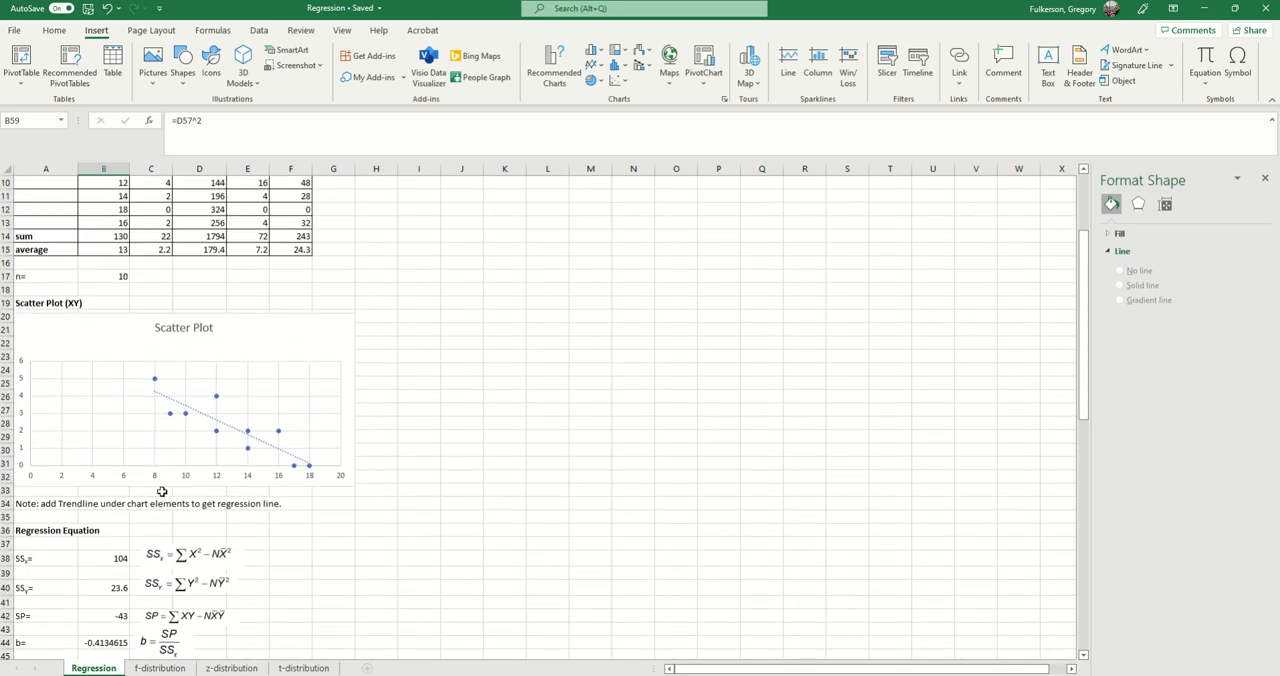
scroll(161, 491, up, 3)
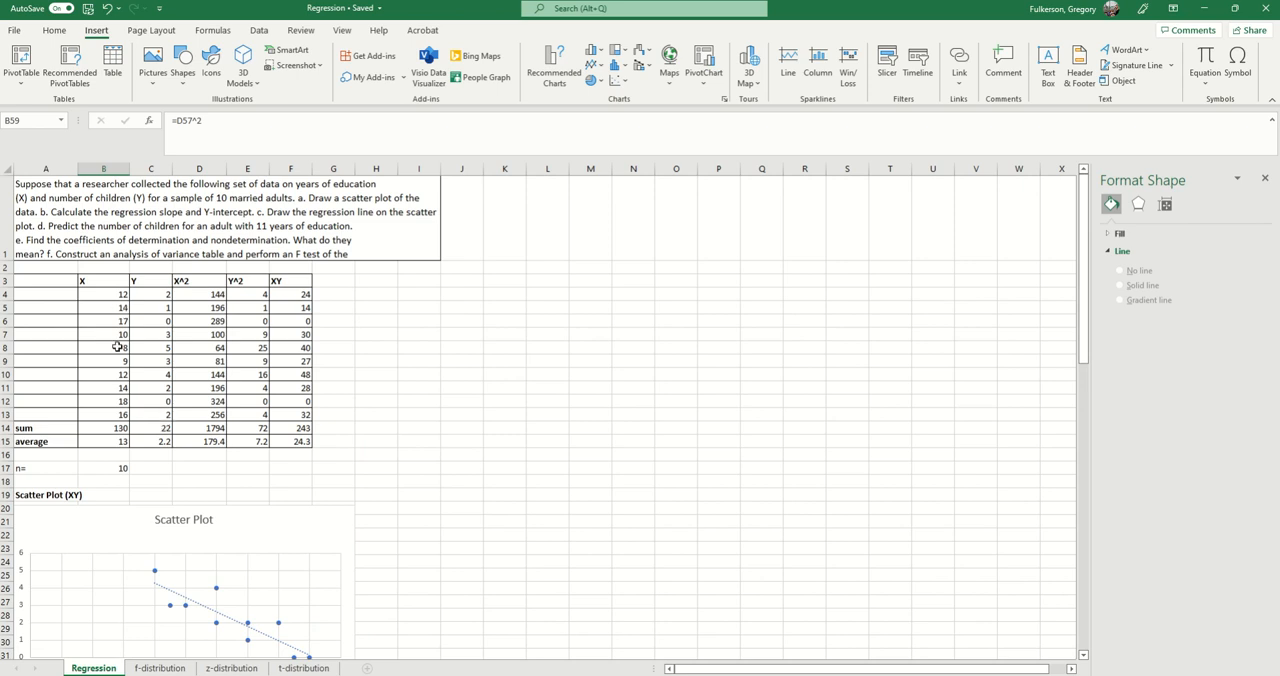
scroll(100, 401, down, 1)
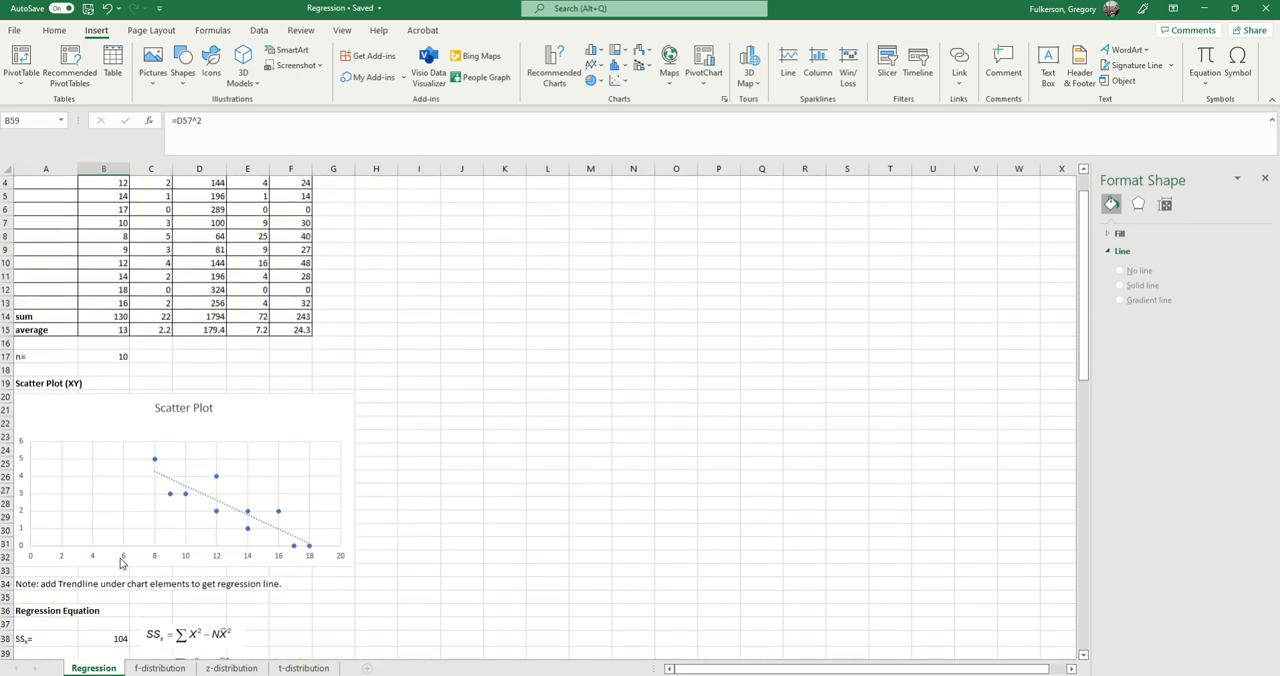
scroll(335, 546, down, 8)
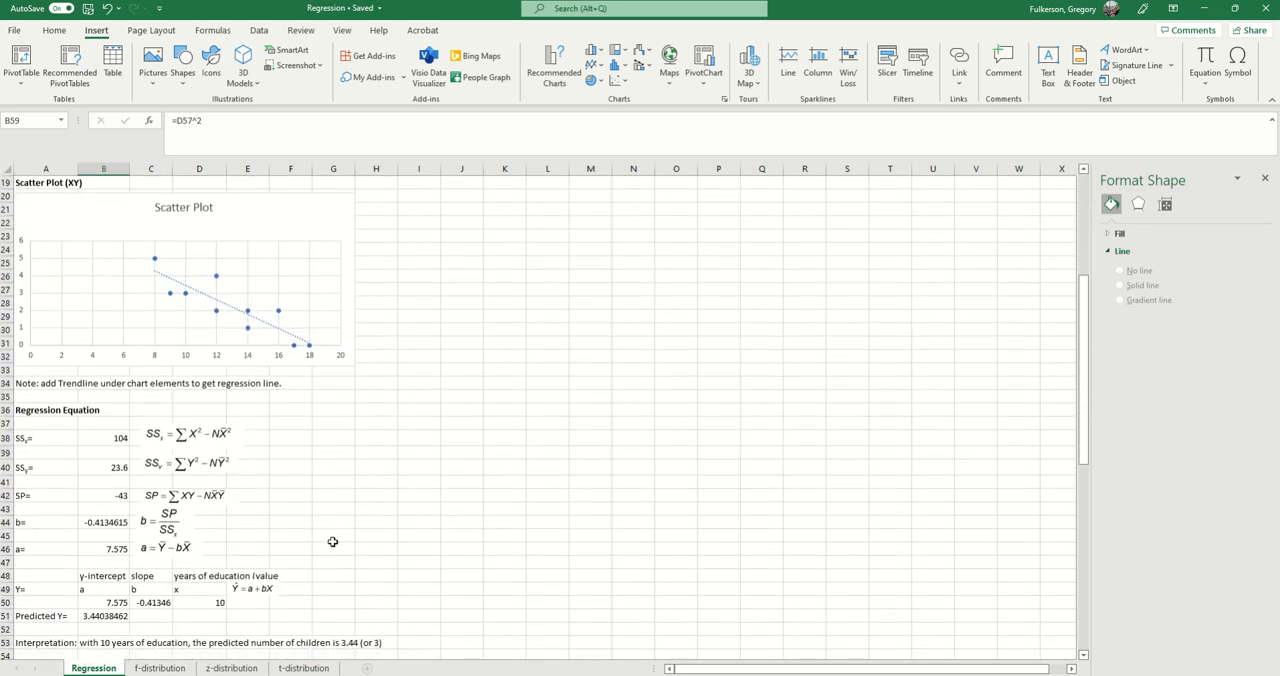
scroll(333, 541, down, 2)
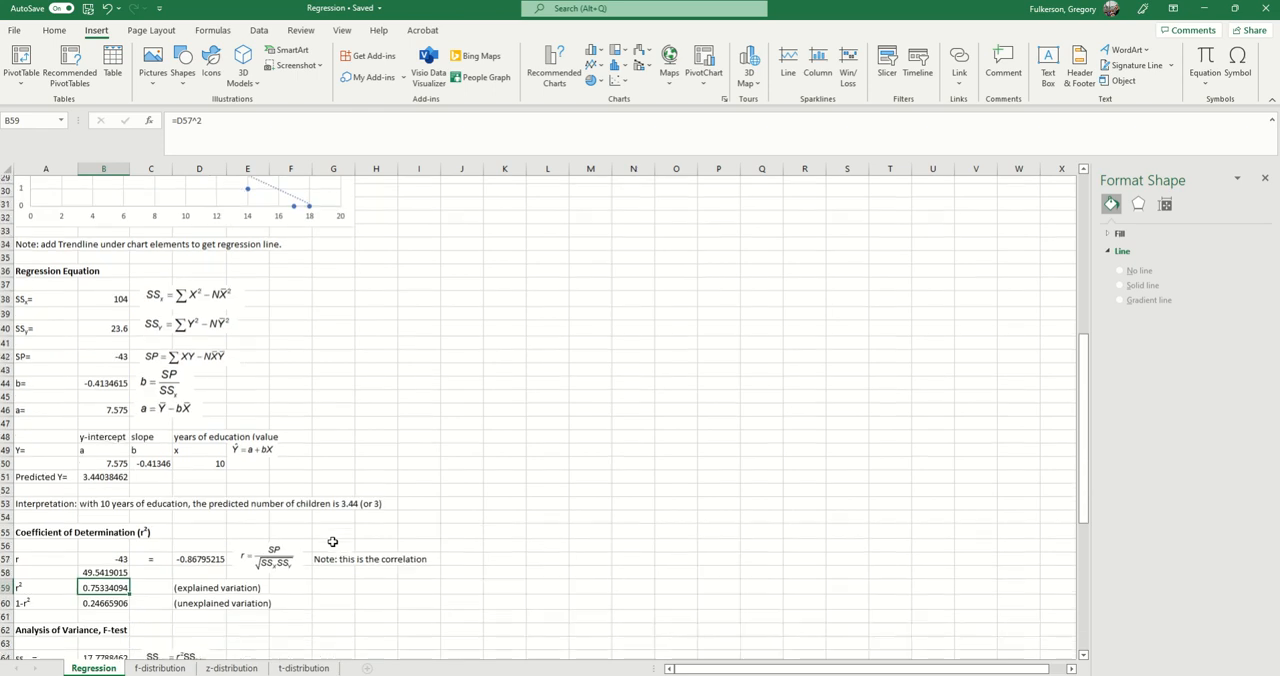
Step: Examine the unexplained variation row 60, look back at the scatter plot, and reselect the r² value in B59
click(97, 540)
click(212, 542)
click(288, 542)
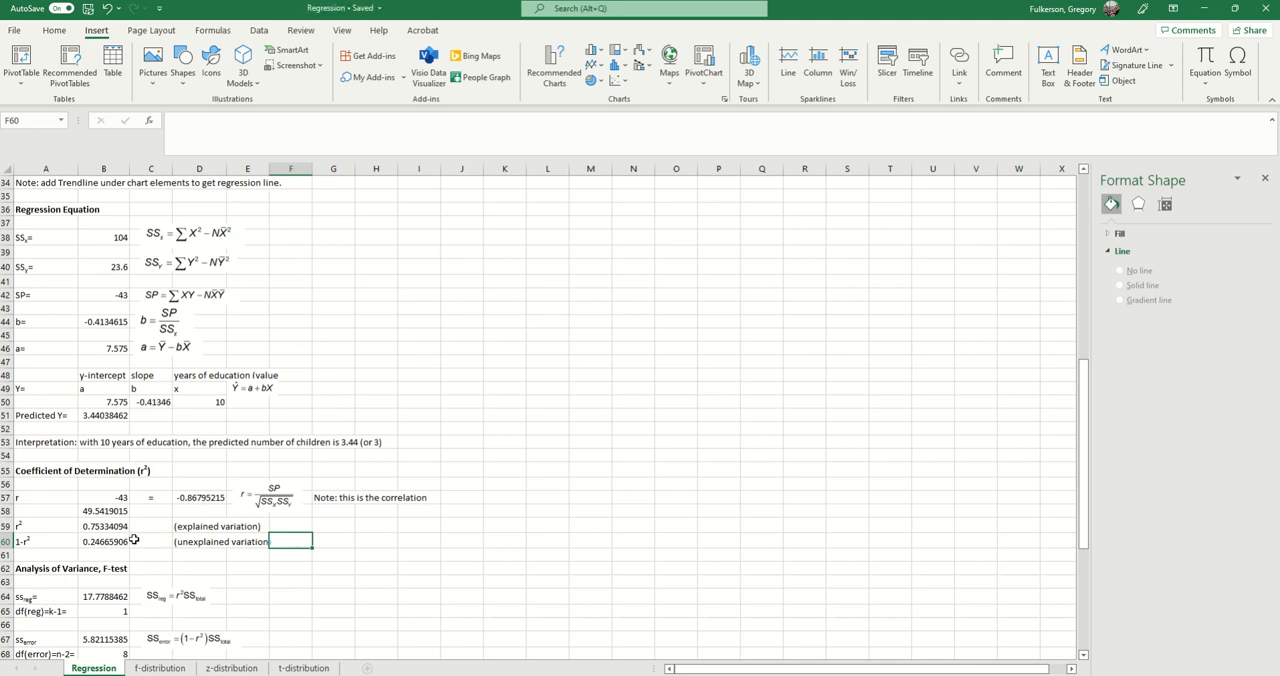
scroll(312, 470, up, 4)
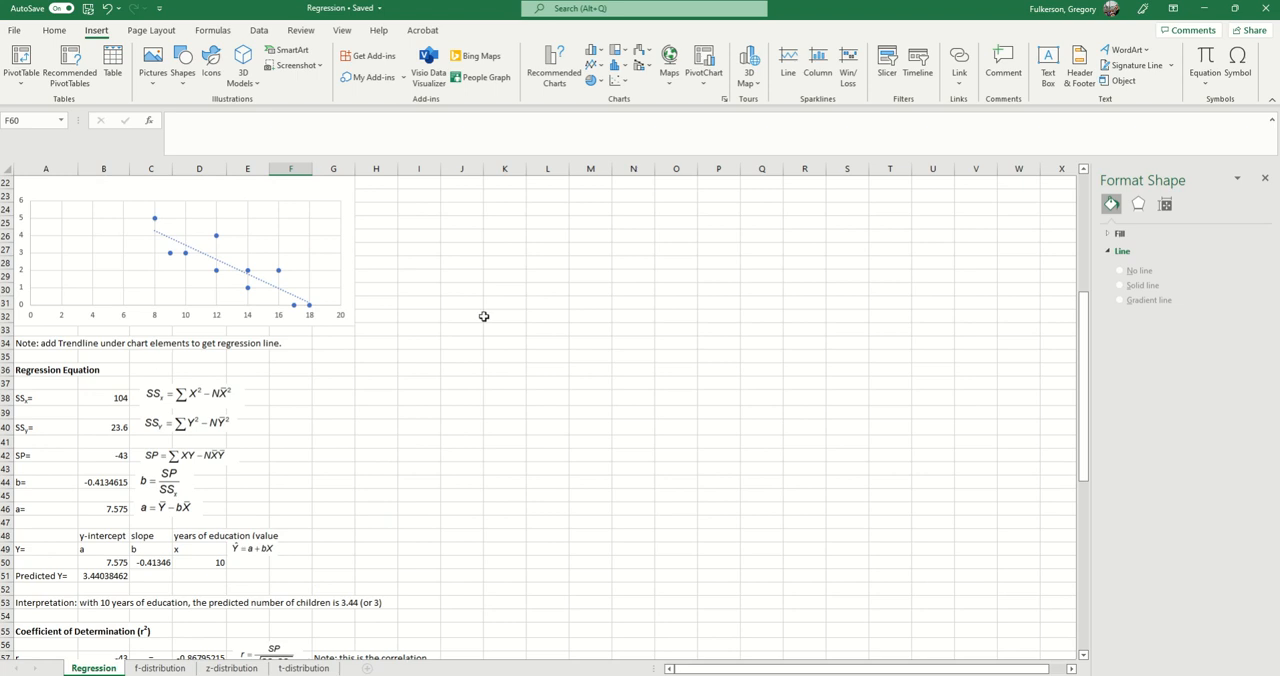
scroll(197, 571, down, 3)
scroll(197, 571, down, 2)
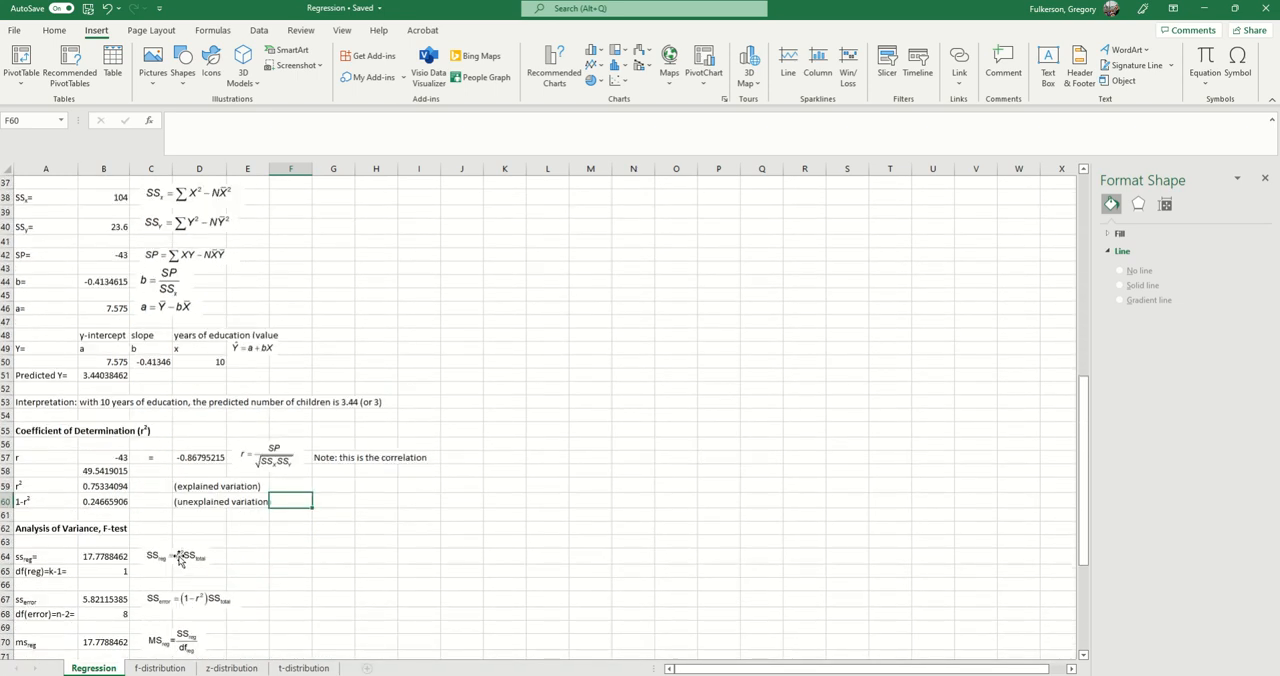
scroll(108, 446, down, 1)
click(108, 443)
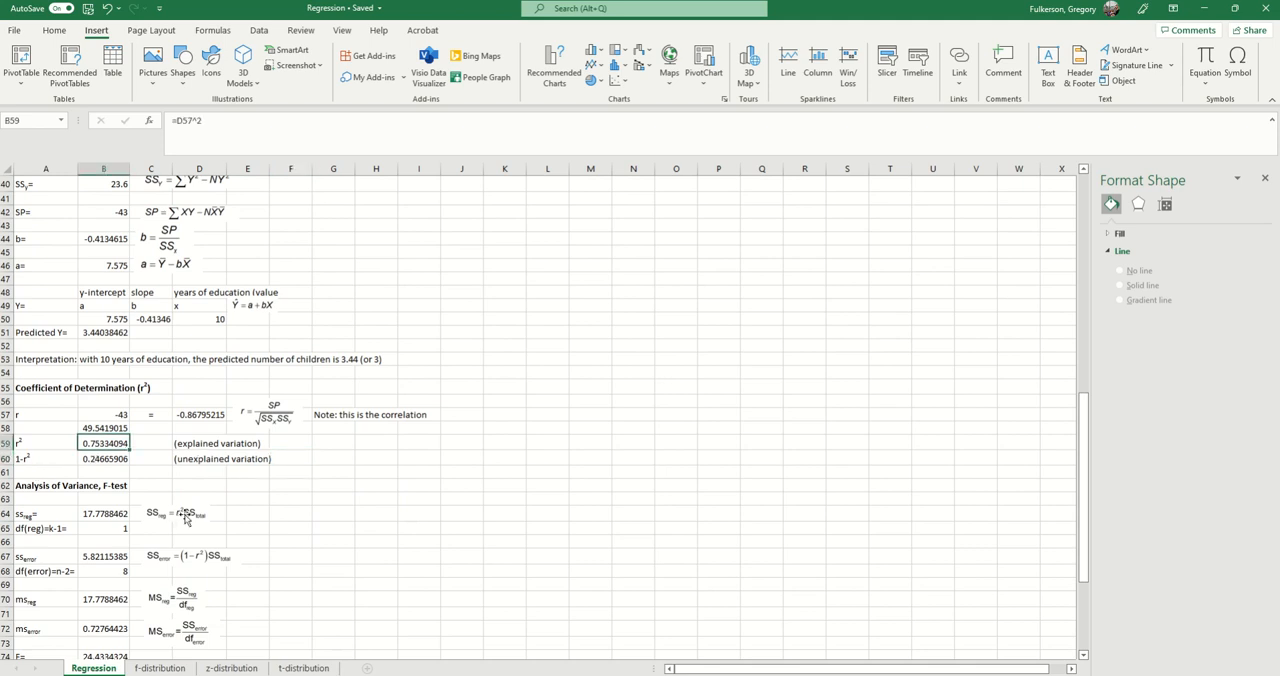
Step: Review the worksheet from the F-test summary table up to the scatter plot and back to the Analysis of Variance section
scroll(184, 518, down, 4)
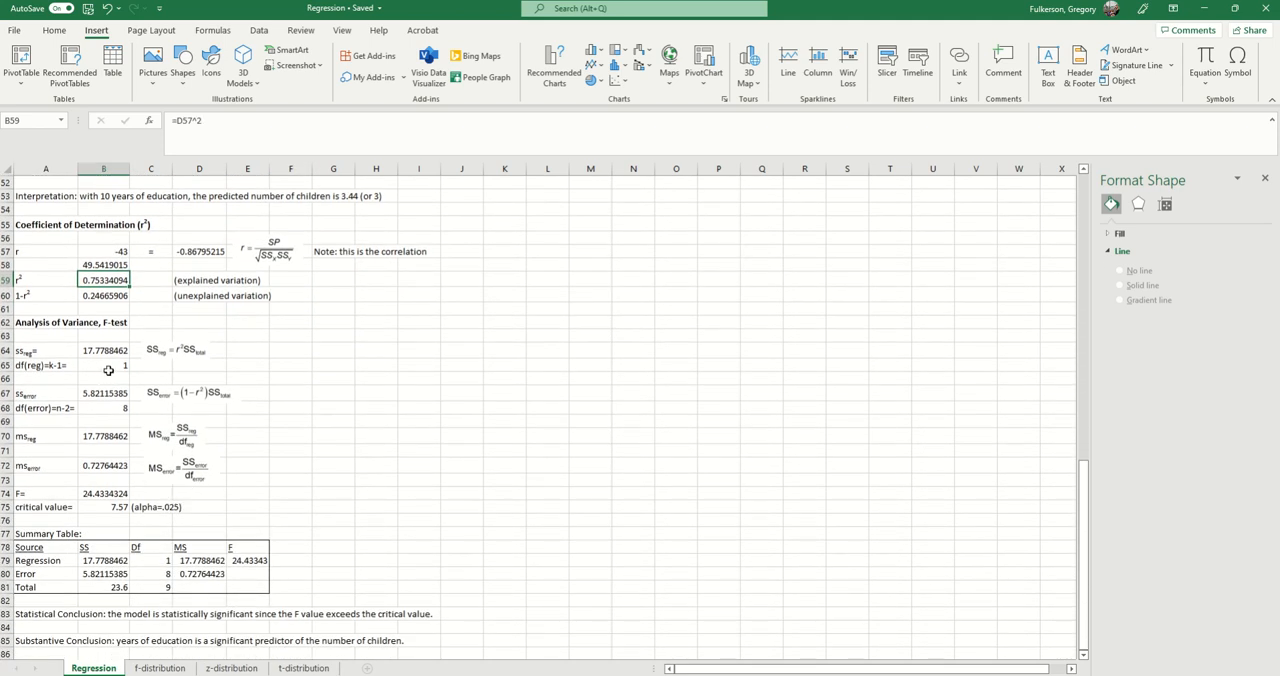
scroll(110, 375, down, 1)
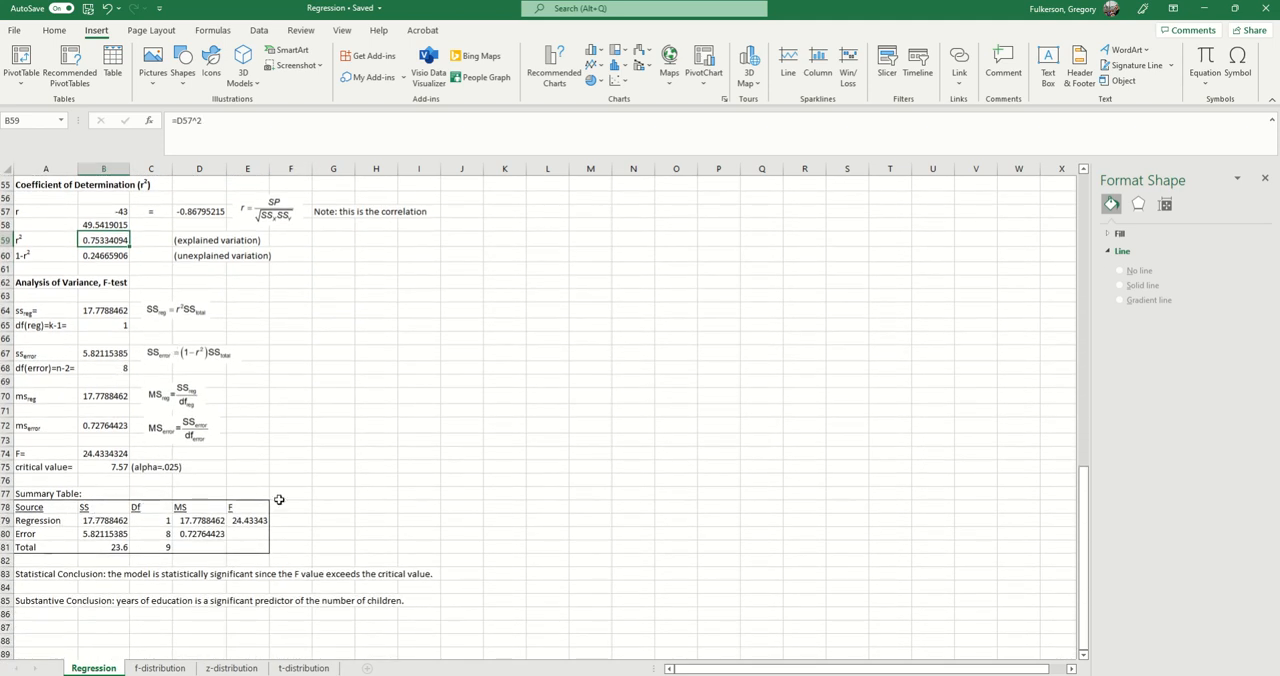
scroll(260, 560, up, 2)
scroll(231, 567, up, 12)
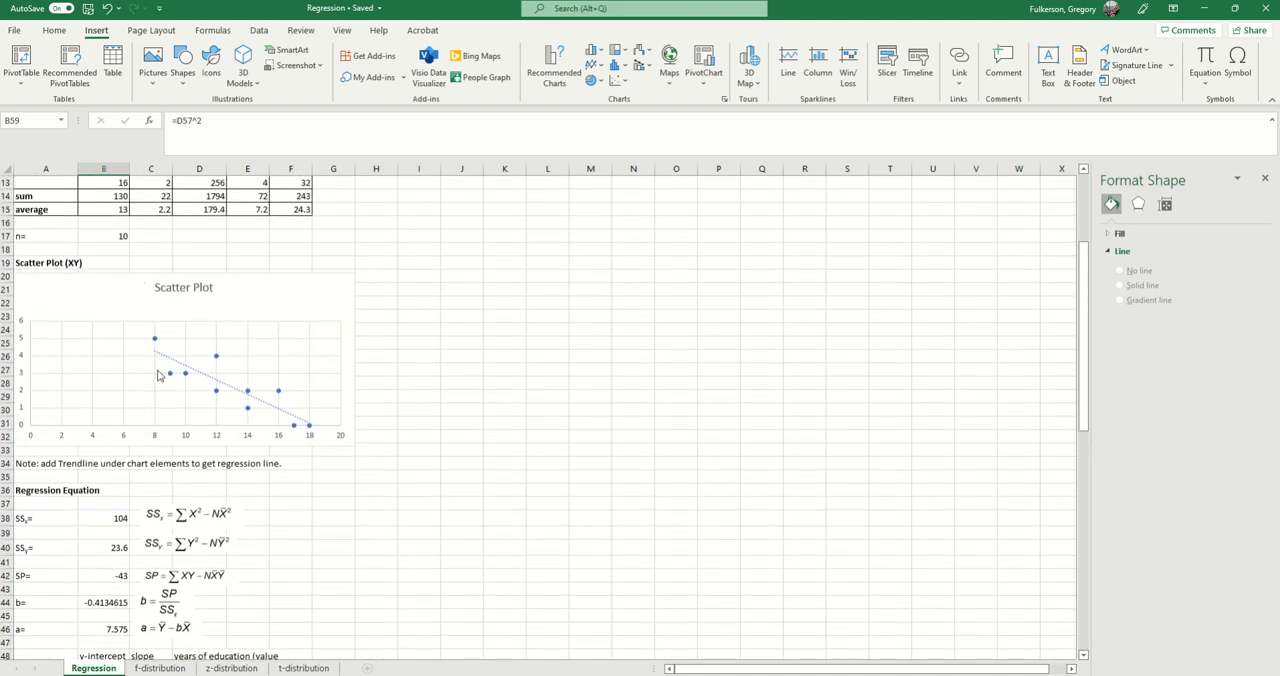
scroll(180, 471, up, 4)
scroll(170, 508, down, 7)
scroll(174, 509, down, 5)
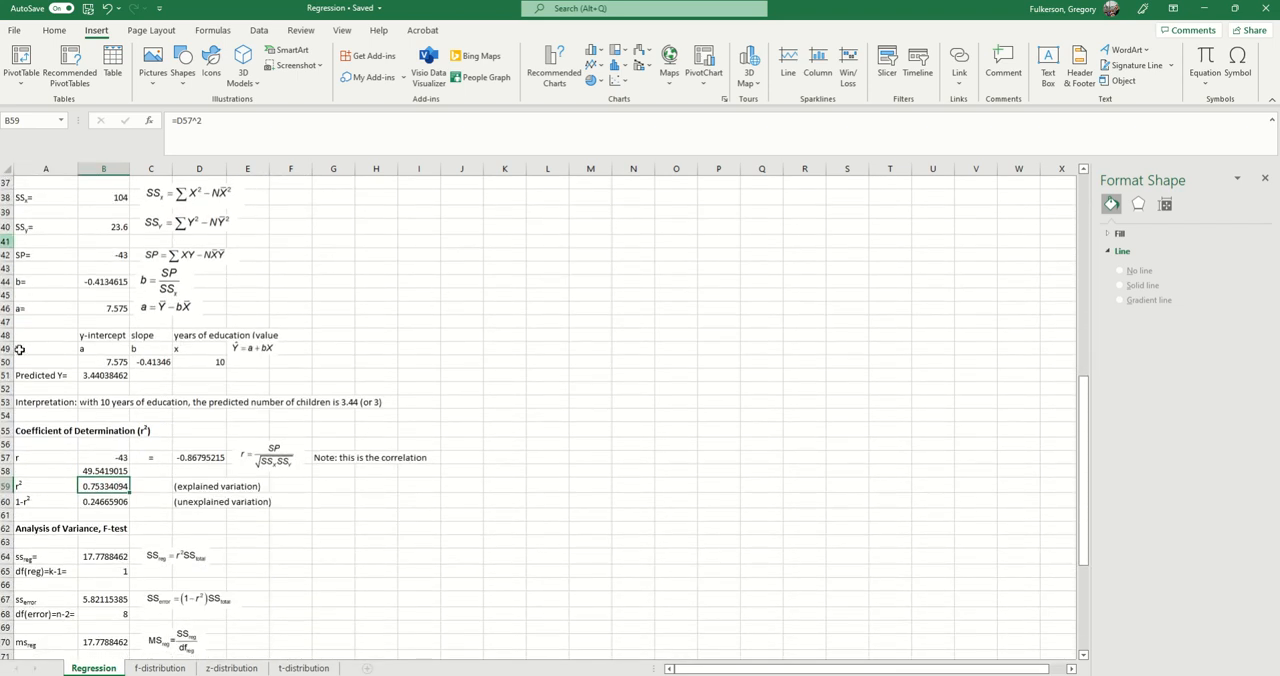
scroll(19, 349, up, 12)
scroll(245, 527, down, 1)
scroll(245, 527, down, 20)
scroll(231, 549, up, 3)
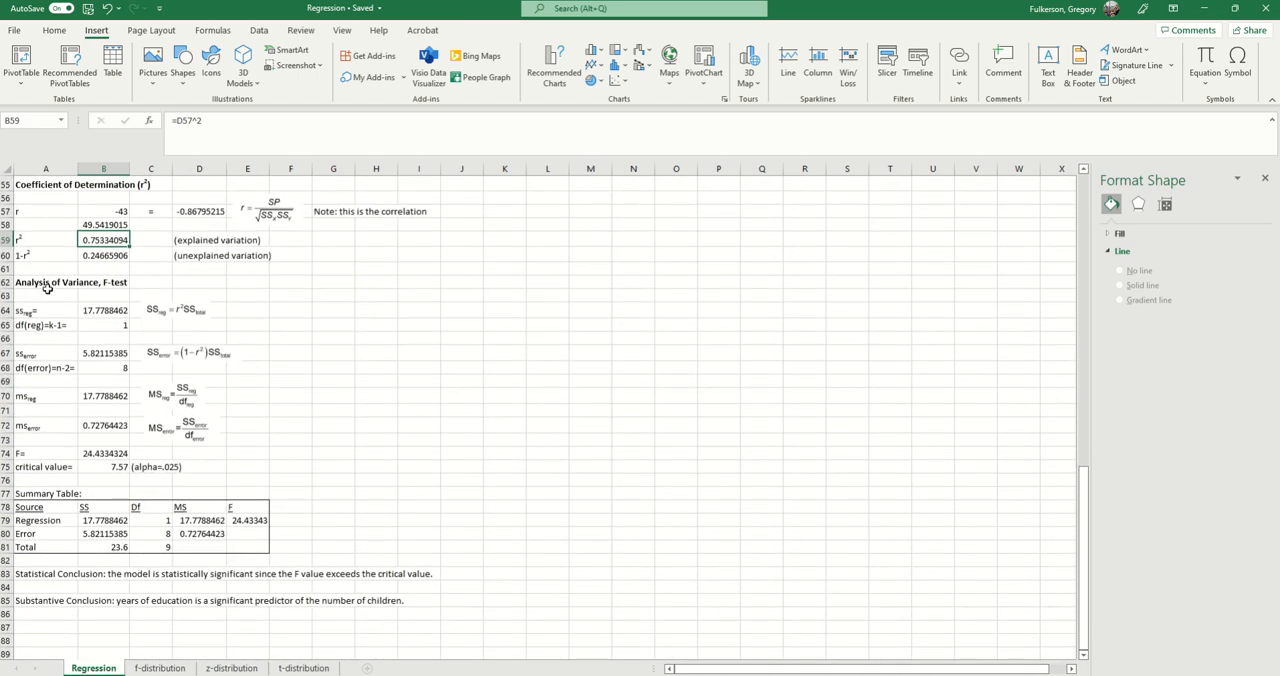
Step: Select the Analysis of Variance, F-test heading in A62 and look over the section through its conclusions
click(44, 286)
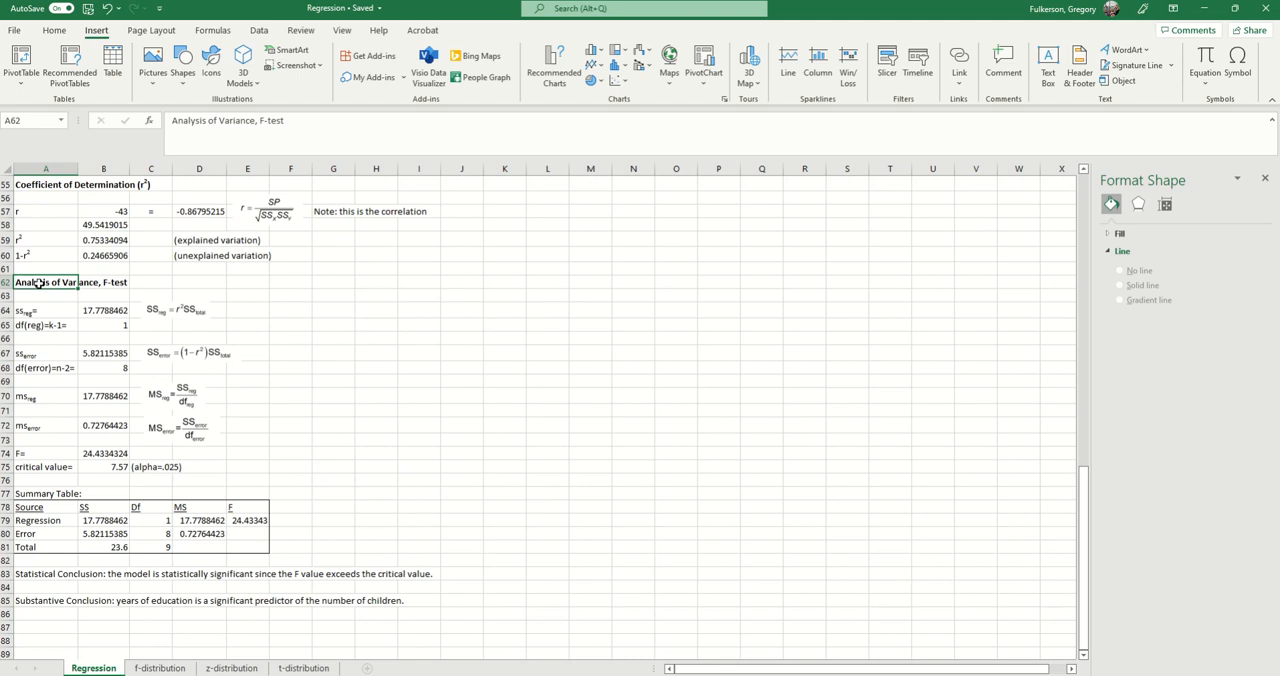
scroll(327, 492, up, 2)
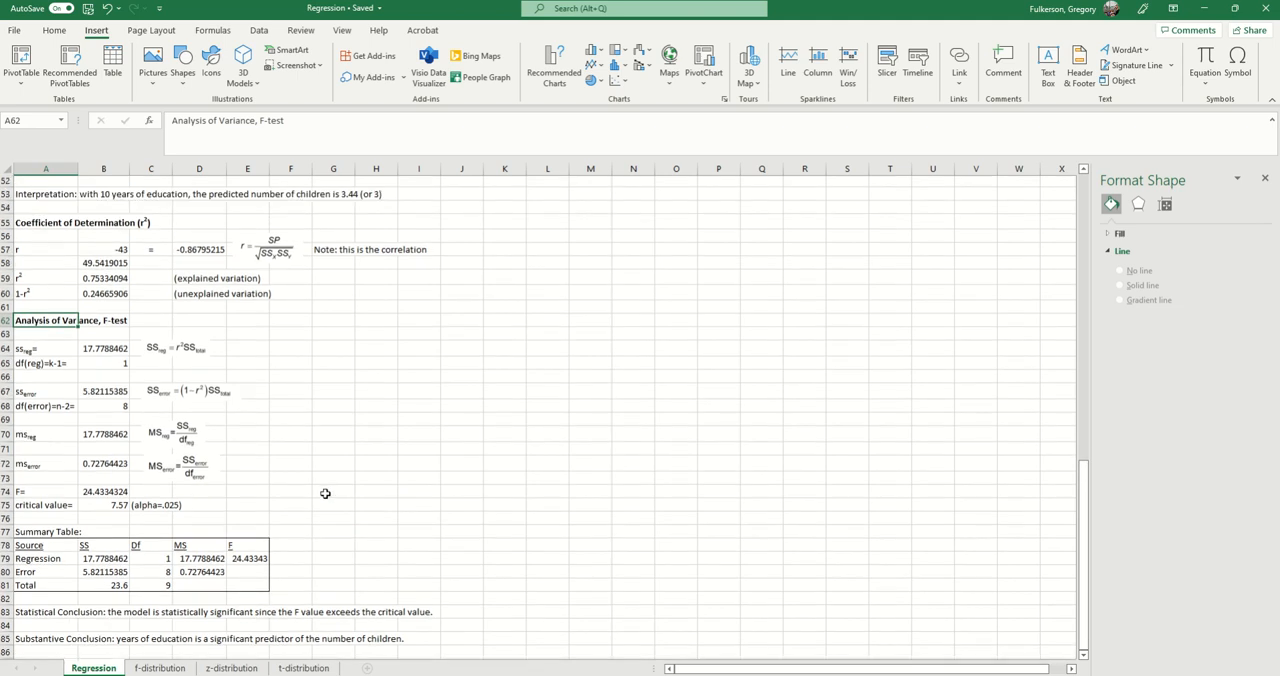
scroll(326, 491, down, 1)
scroll(326, 491, down, 1)
Step: Inspect the F label and formula in row 74 together with the regression mean square in B70
click(54, 457)
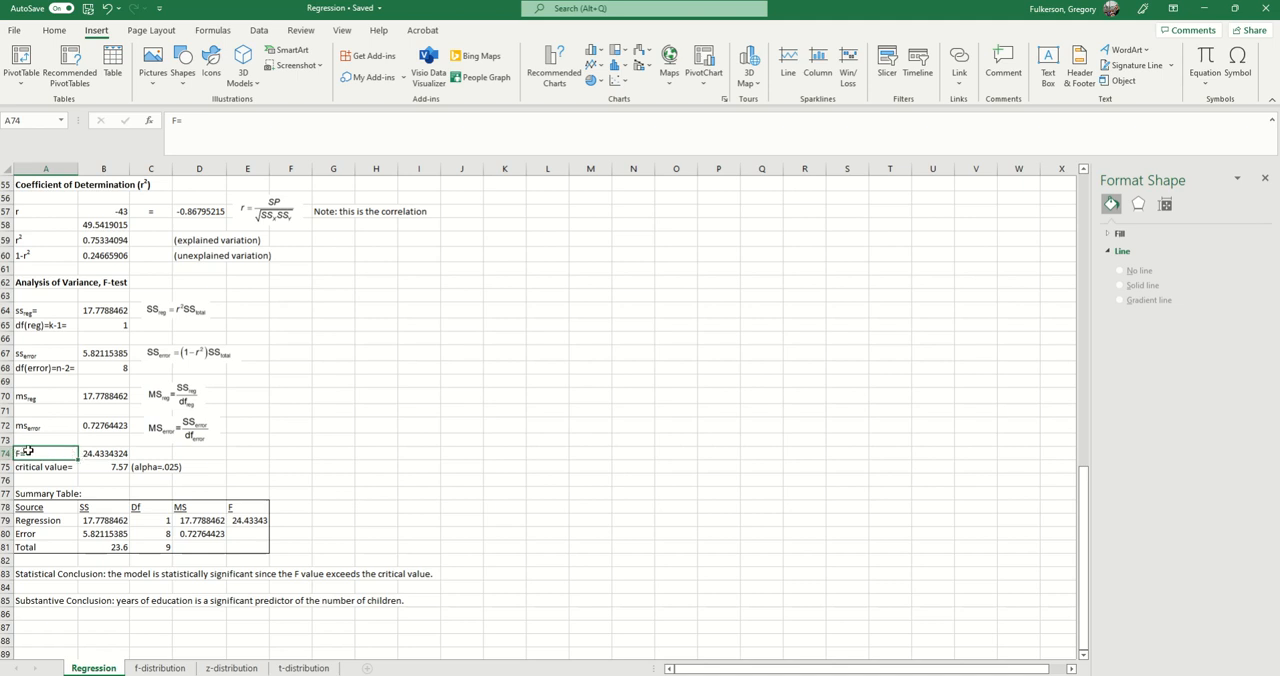
click(105, 455)
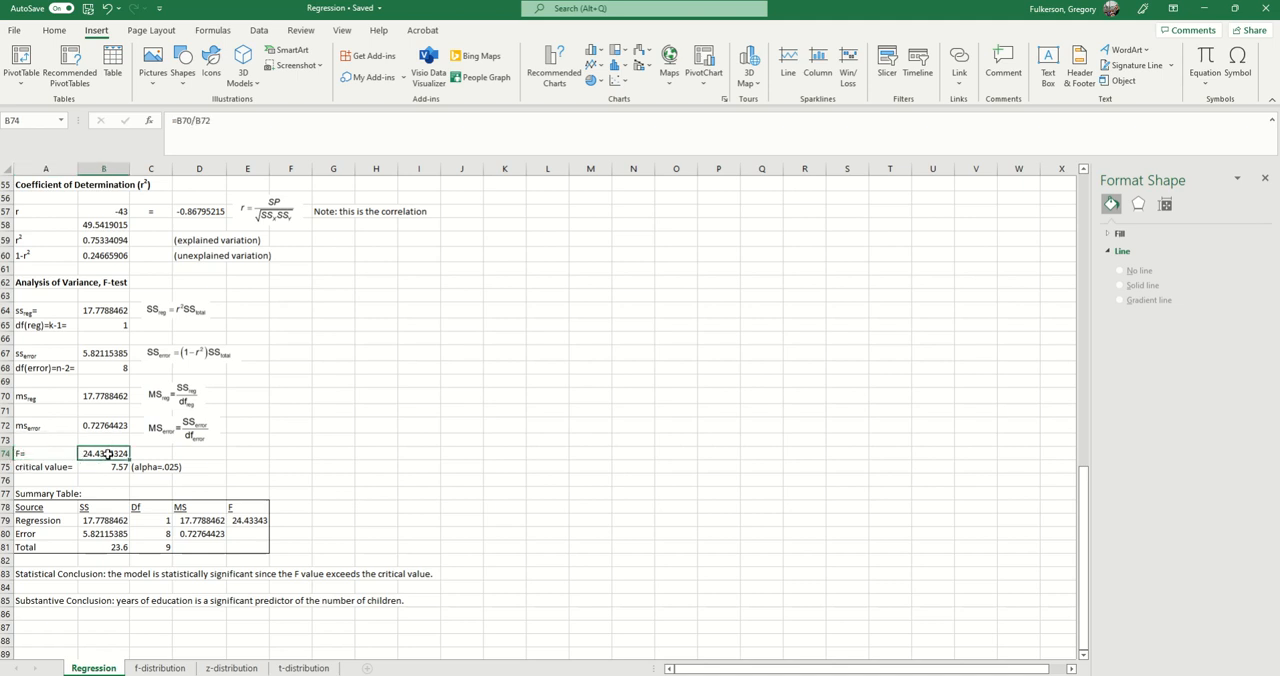
click(100, 396)
click(98, 453)
Step: Compare the regression and error mean square labels in A70 and A72, and check the formula in B70
click(50, 400)
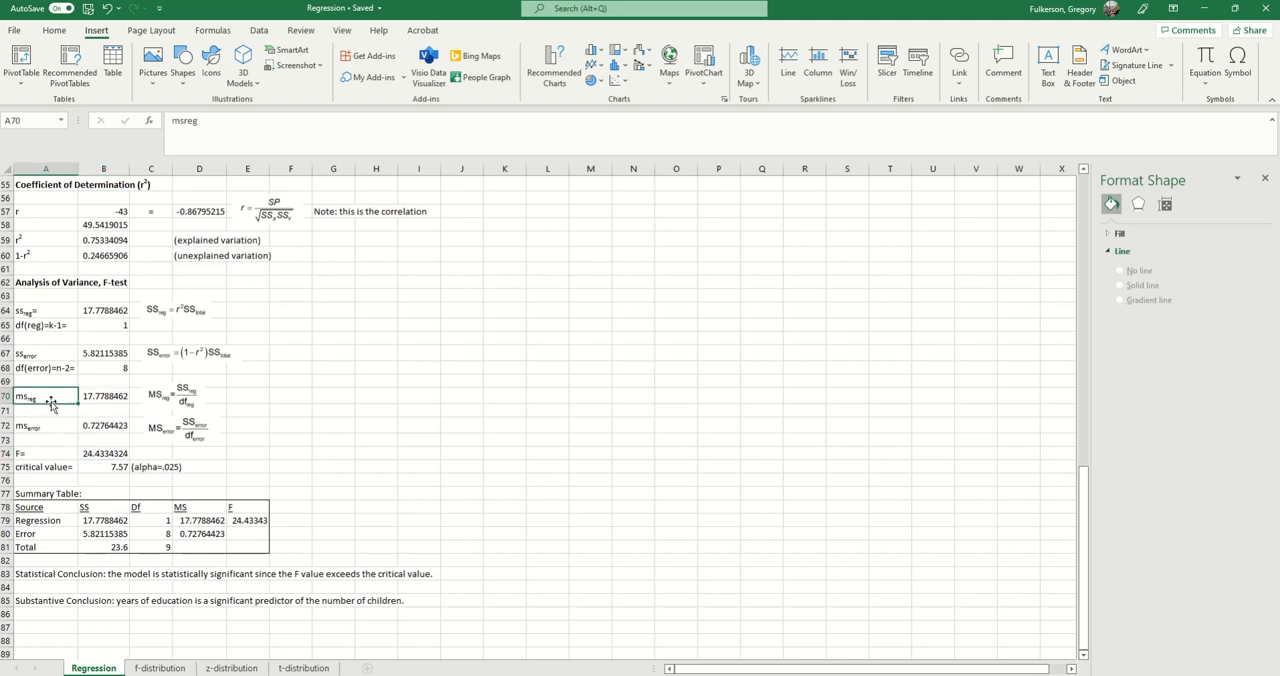
click(48, 428)
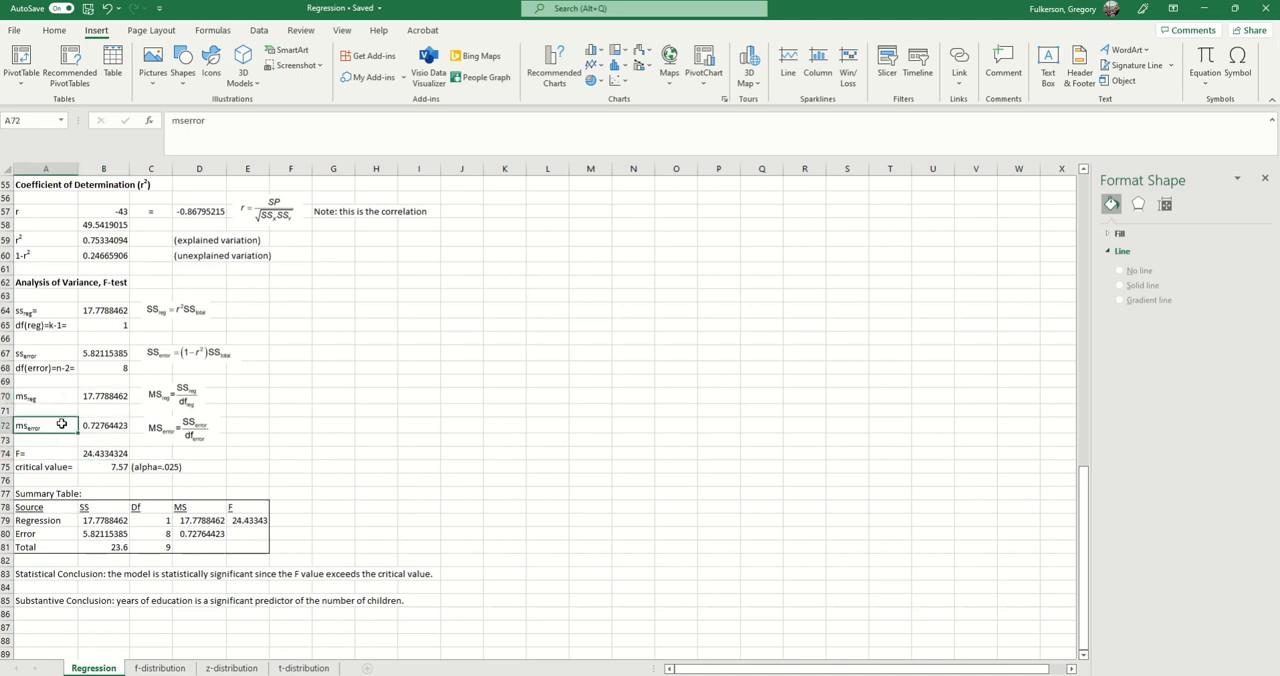
click(58, 393)
click(86, 397)
Step: Check the error sum of squares formula in B67 and the regression degrees of freedom label in A65
scroll(75, 410, up, 1)
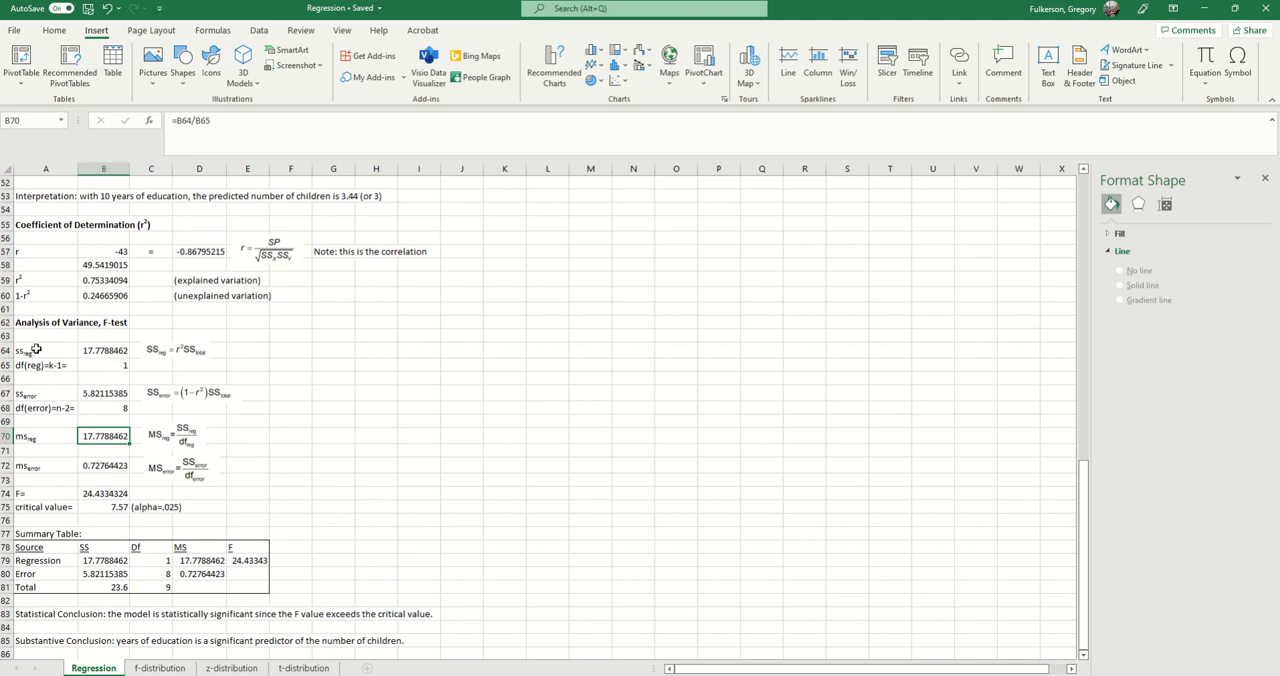
click(97, 395)
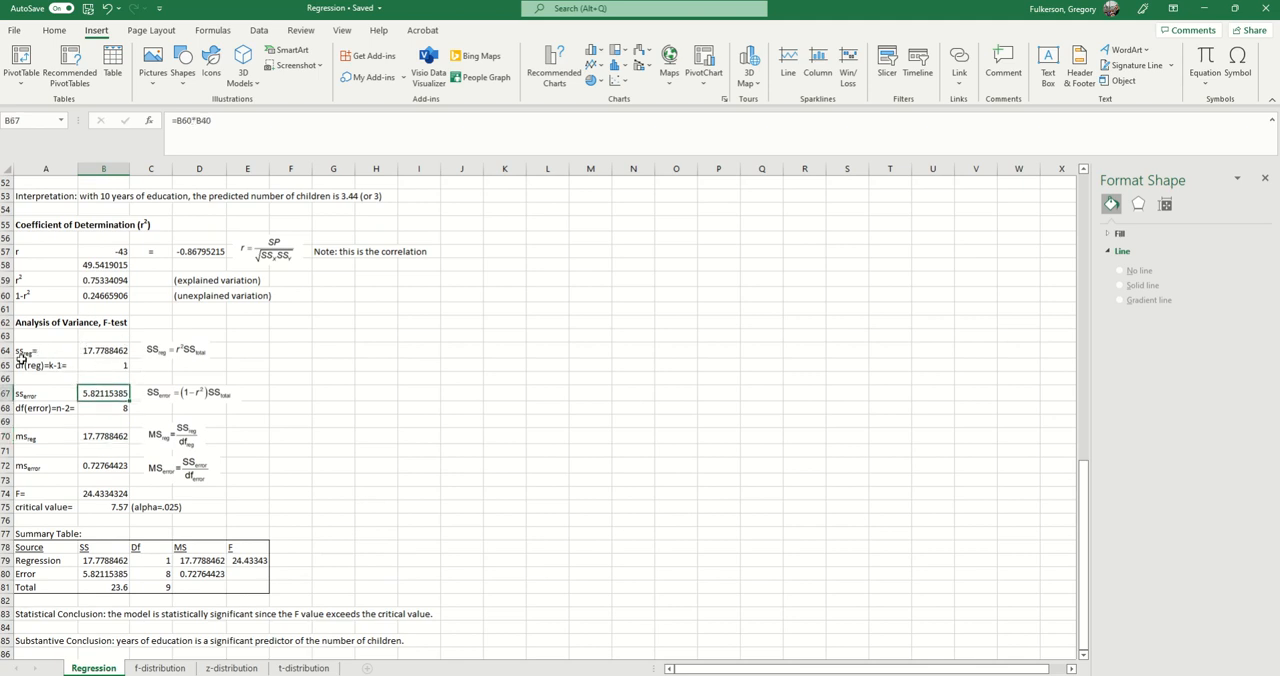
click(41, 366)
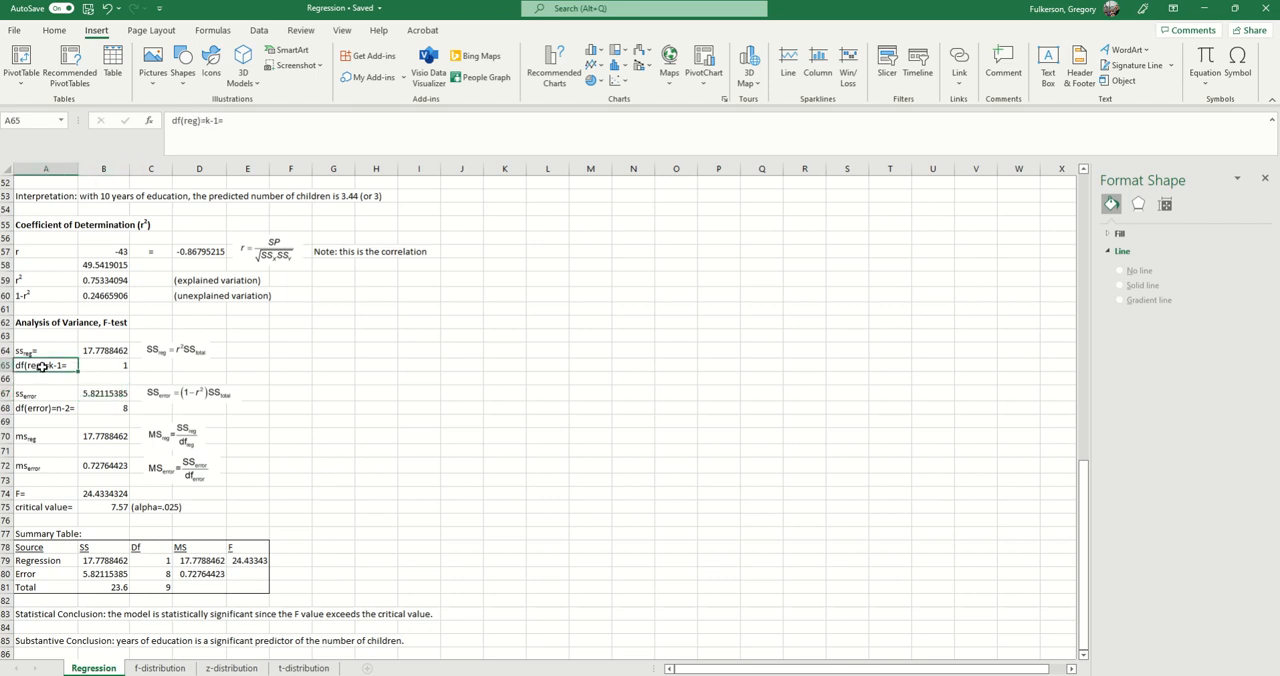
scroll(172, 416, up, 1)
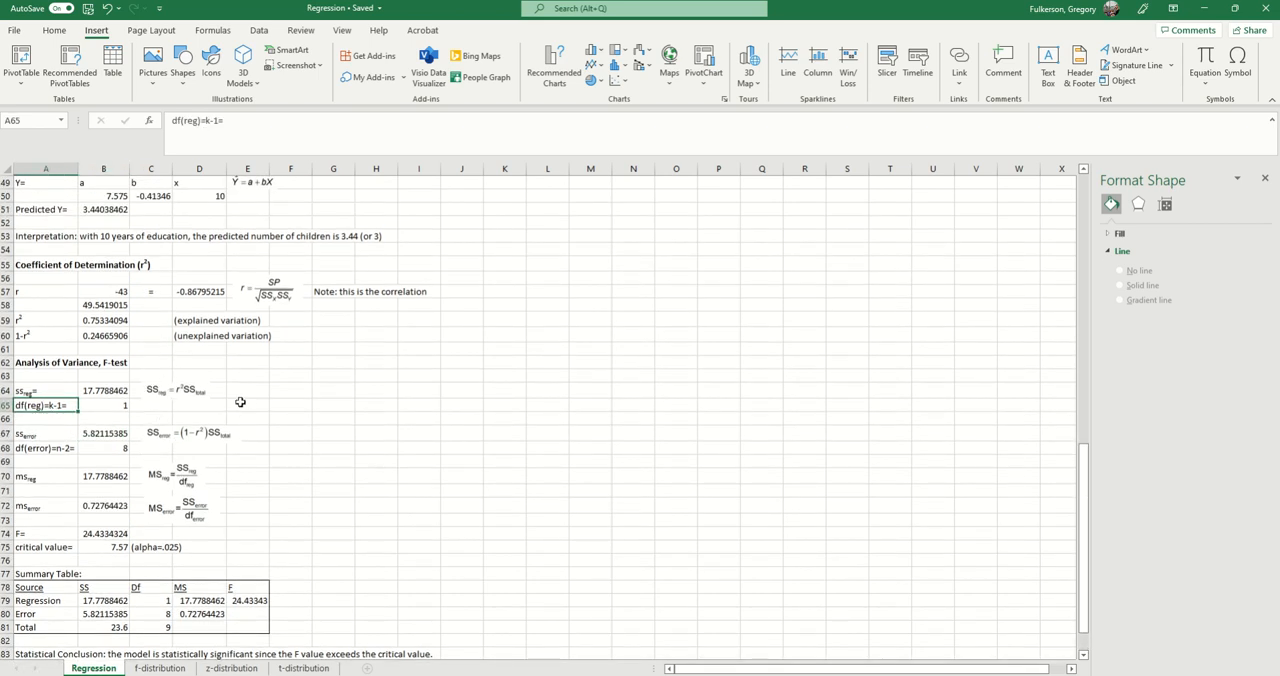
scroll(226, 448, down, 1)
scroll(218, 453, up, 2)
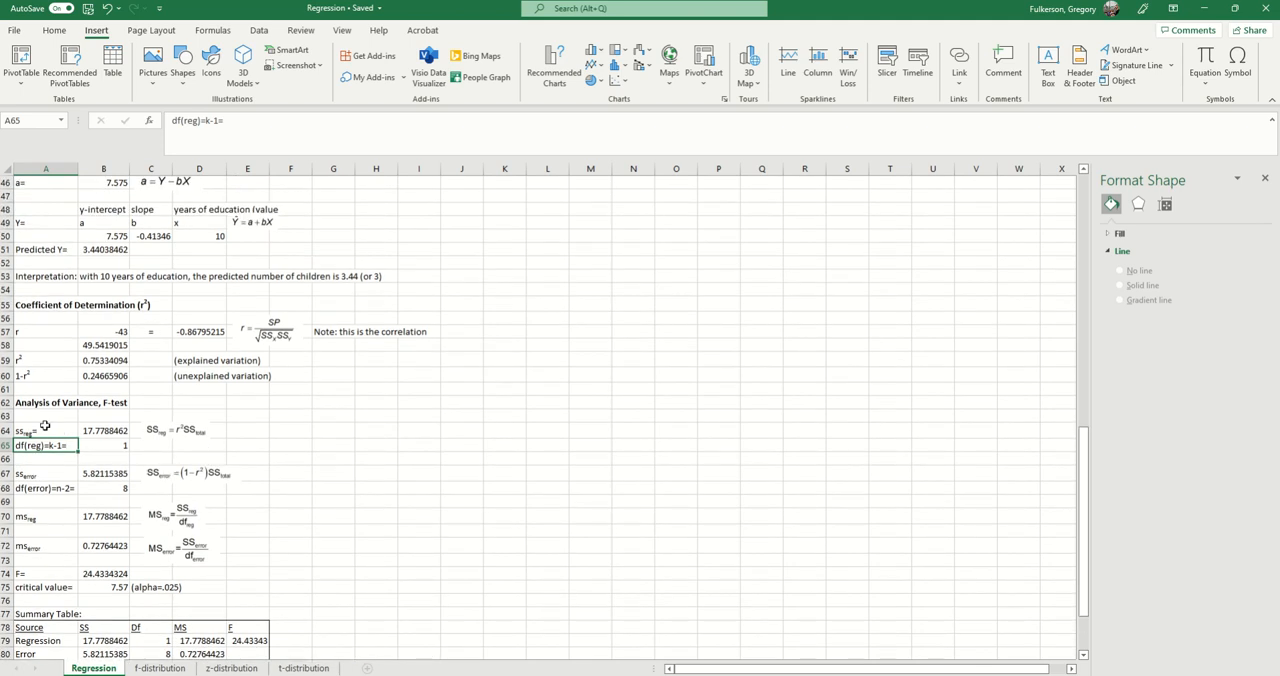
Step: Open the regression sum of squares formula in B64 and trace its references to B59 and B40
click(105, 430)
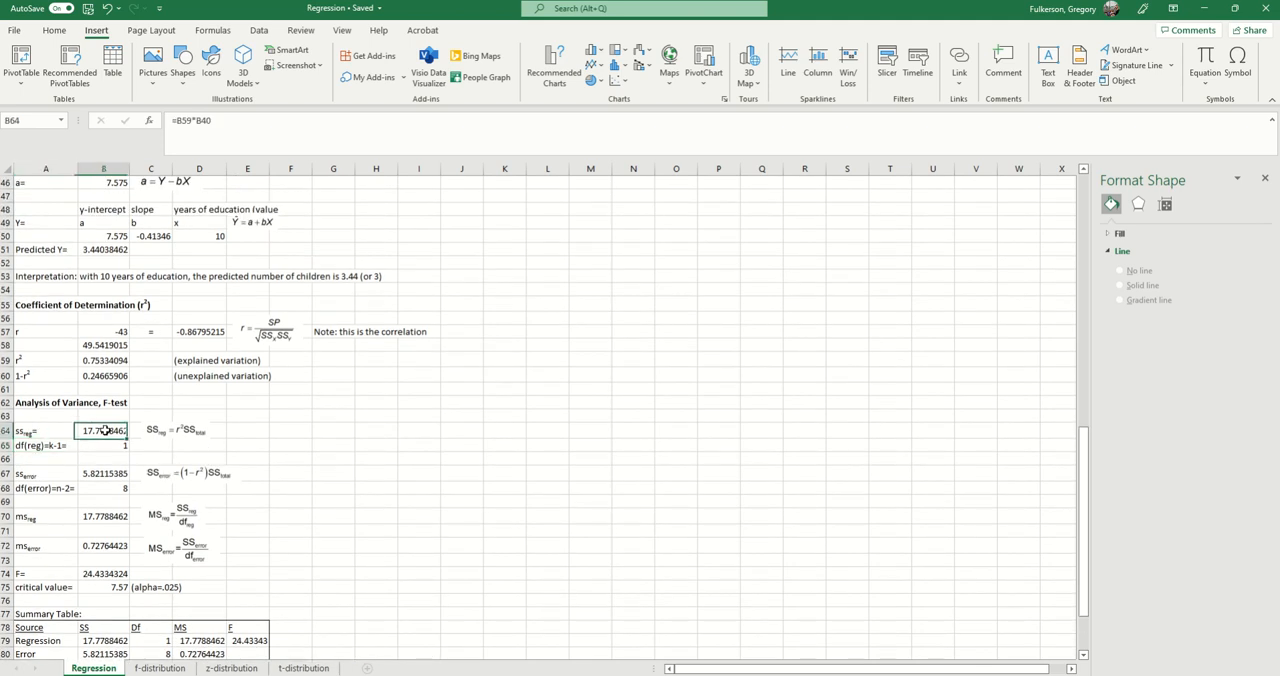
click(237, 134)
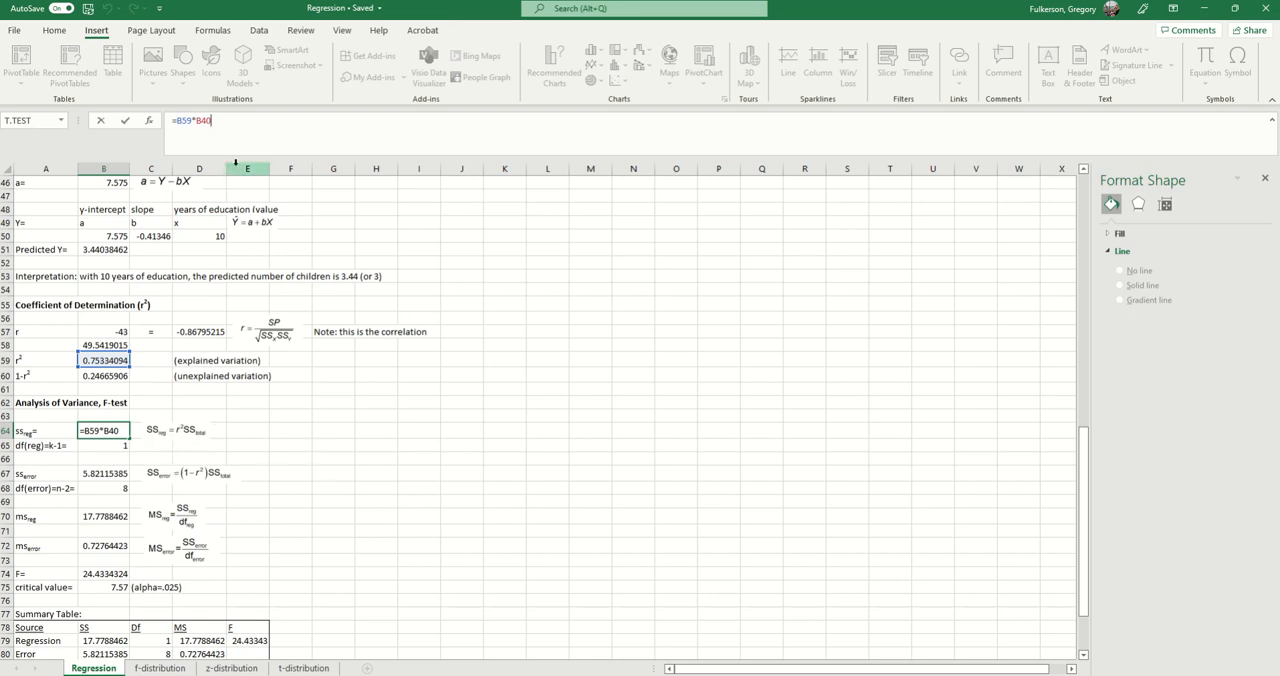
scroll(258, 433, up, 2)
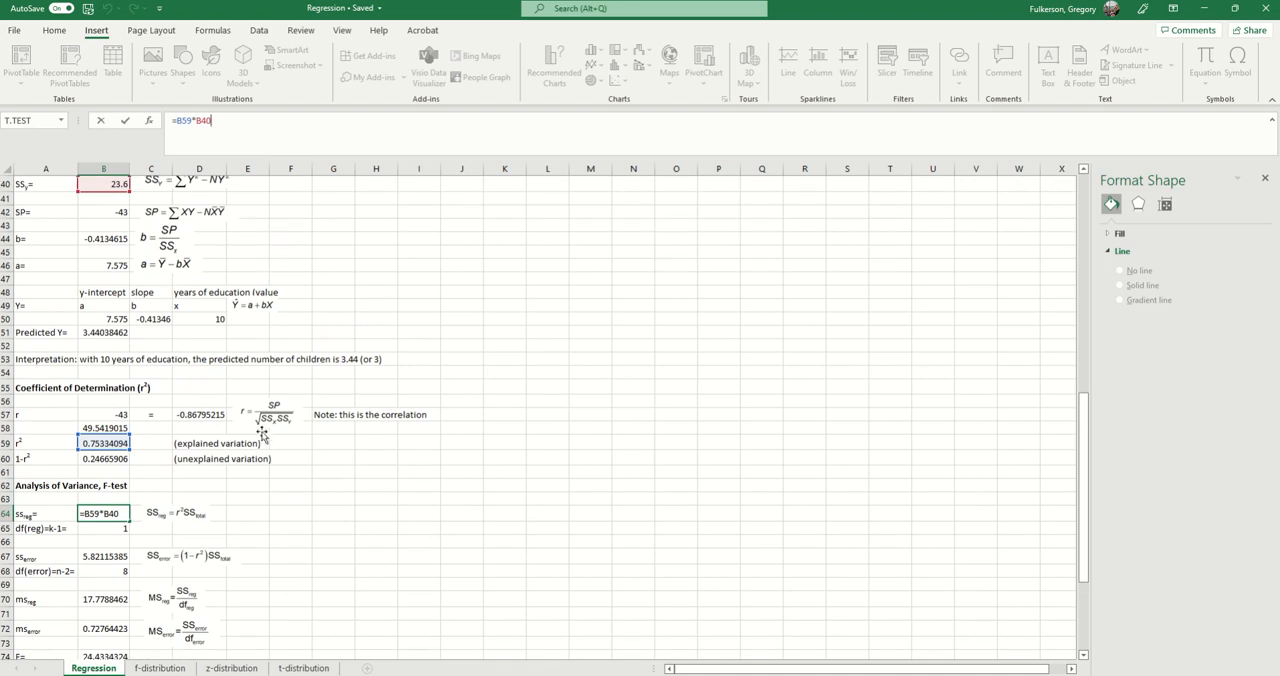
scroll(262, 433, up, 1)
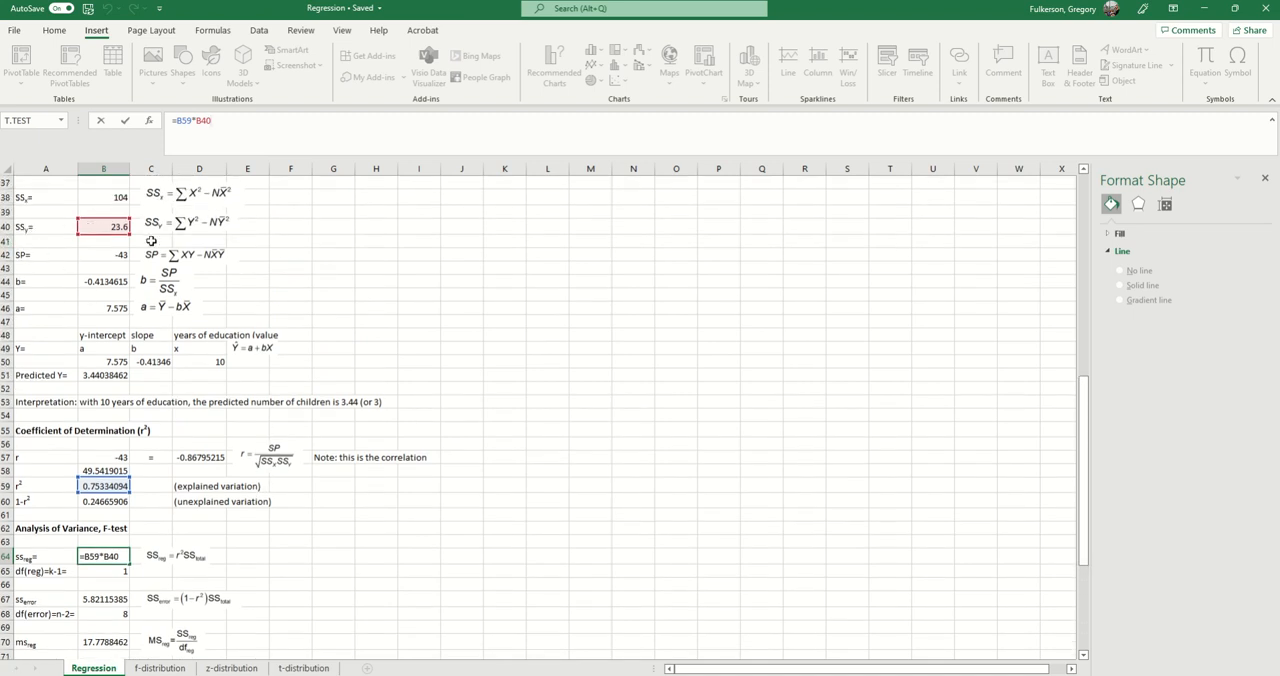
click(228, 130)
scroll(268, 466, down, 3)
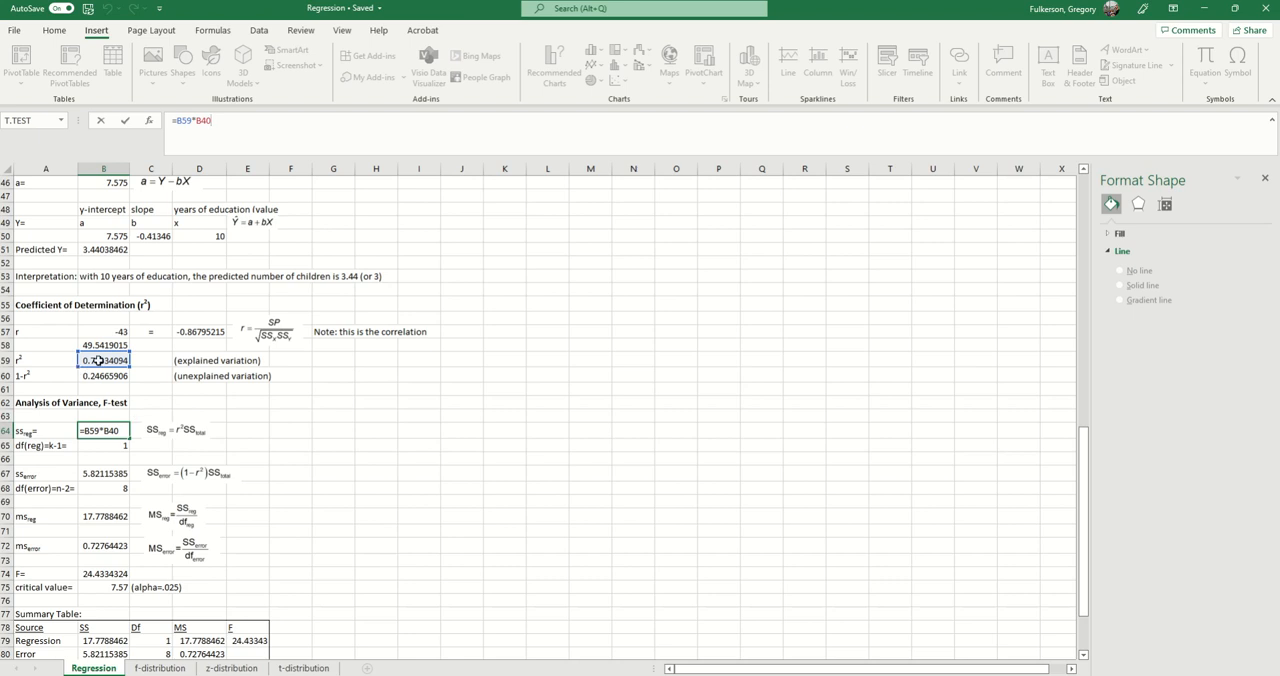
scroll(25, 521, down, 1)
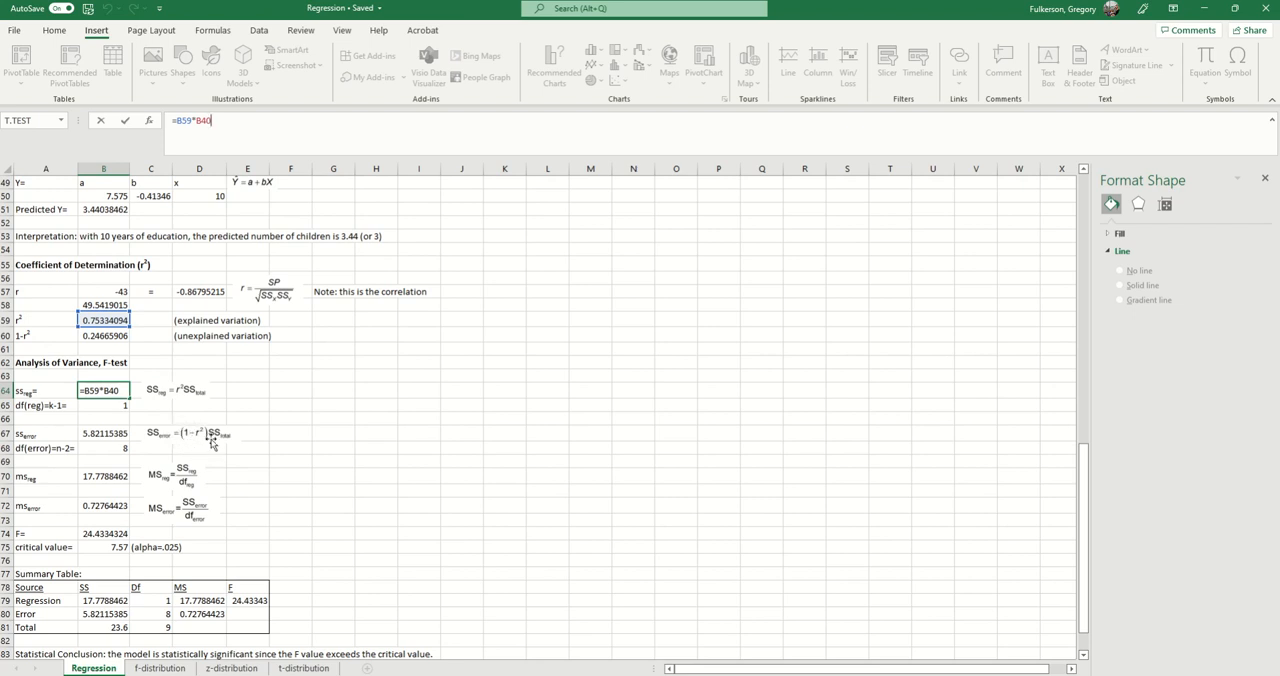
Step: Recheck the SSy cell B40 used by the B64 formula and look over the F-test formulas down to the summary table
key(ctrl+Return)
scroll(204, 444, up, 7)
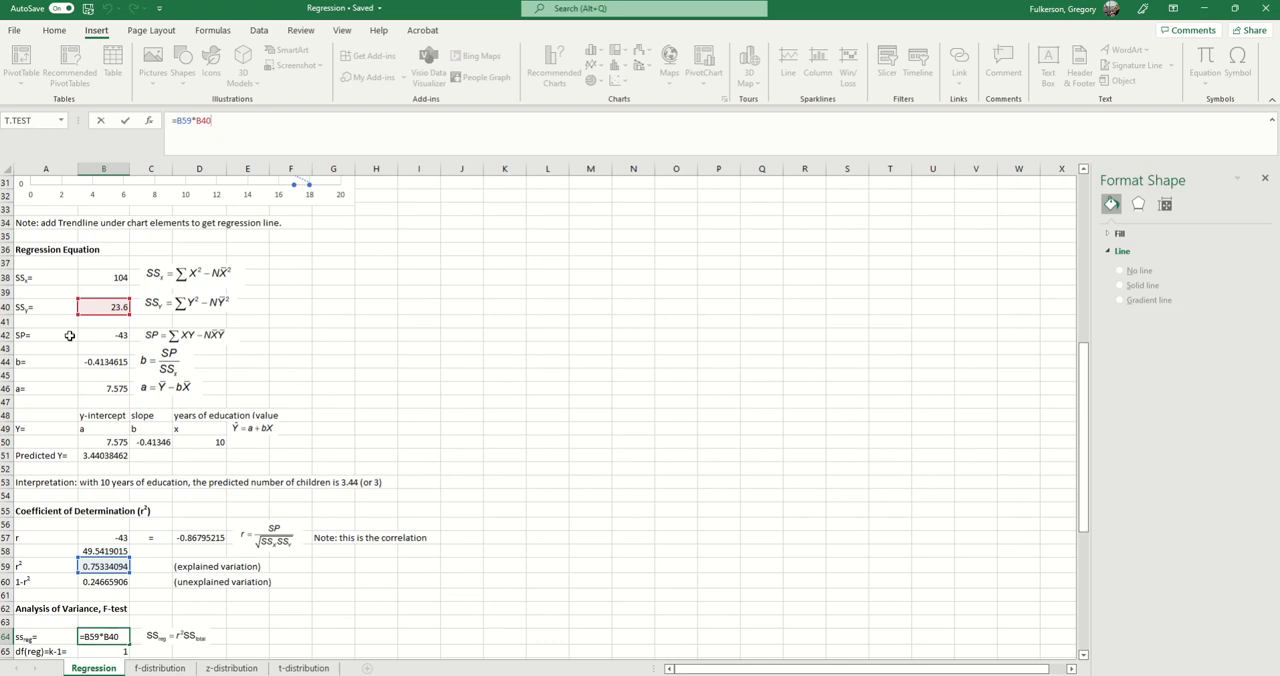
scroll(203, 410, down, 4)
key(F2)
scroll(230, 451, down, 1)
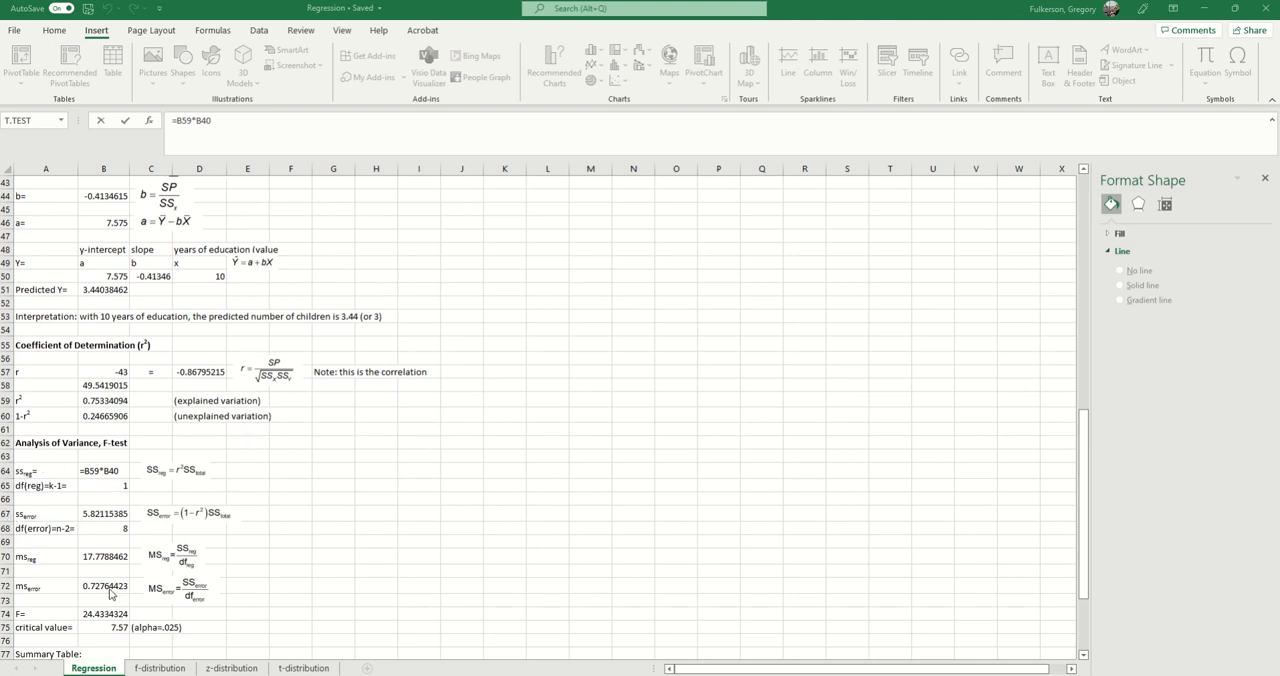
scroll(174, 549, down, 1)
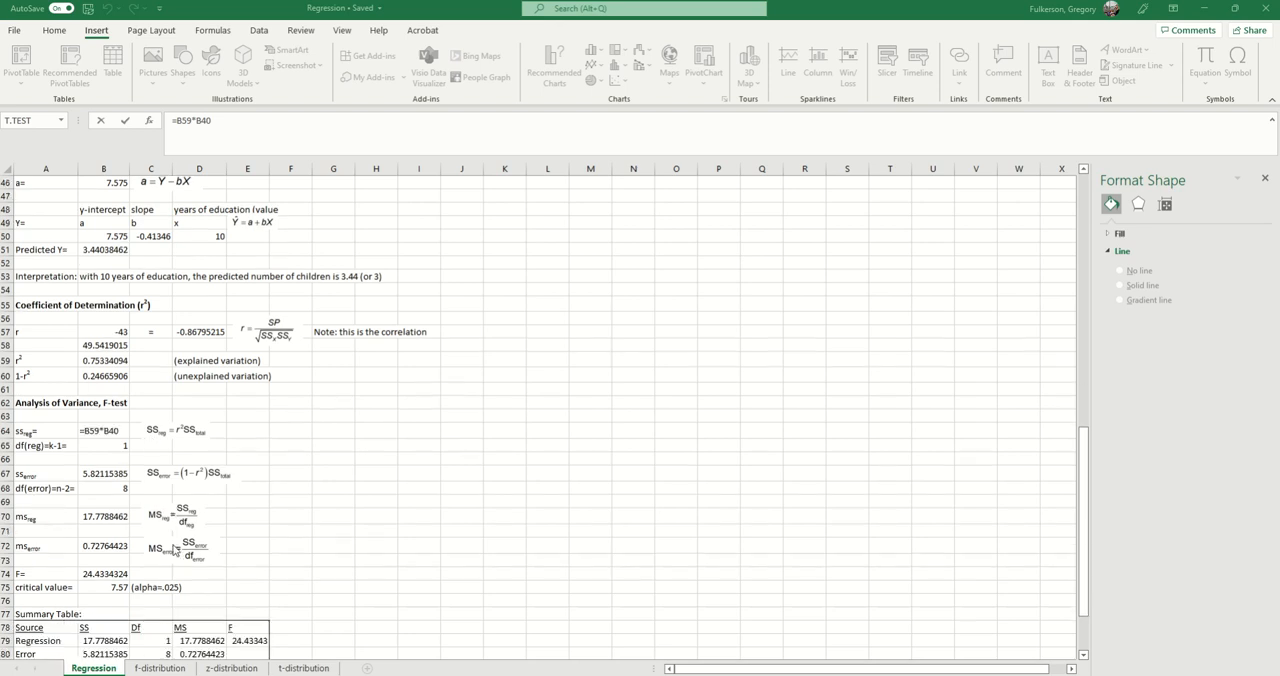
scroll(174, 549, down, 1)
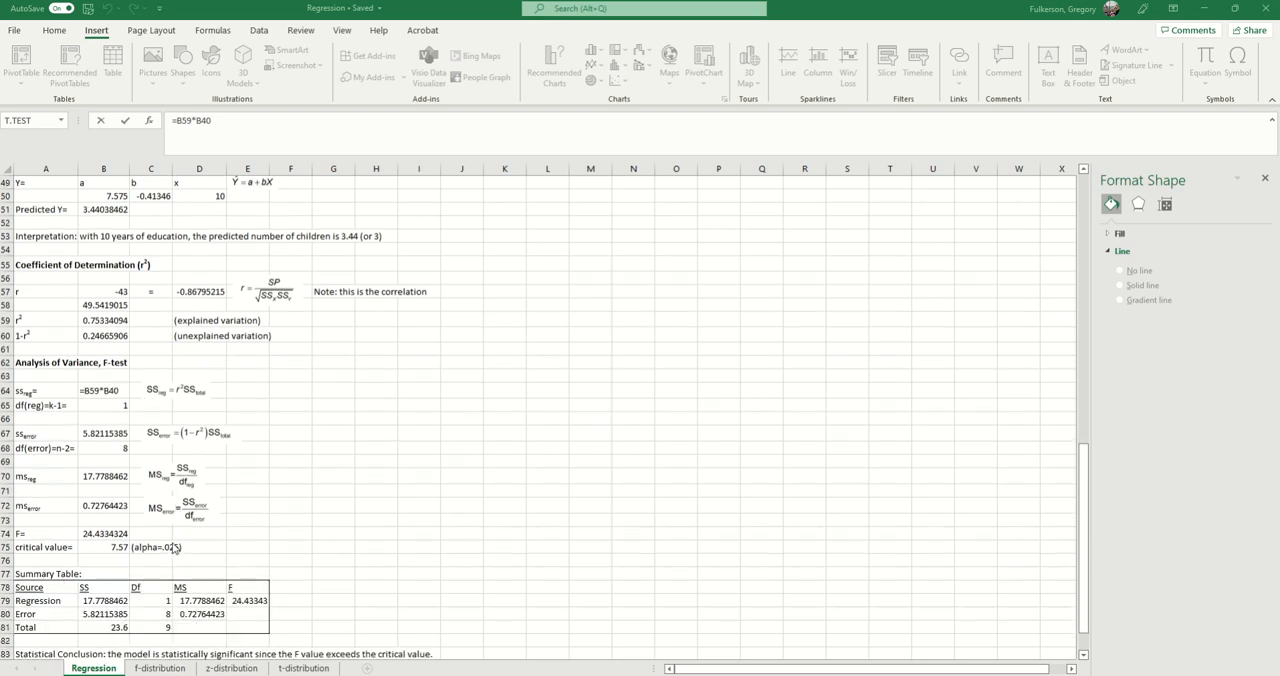
Step: Select the regression degrees of freedom label in A65 and relate it to the regression equation section
click(37, 405)
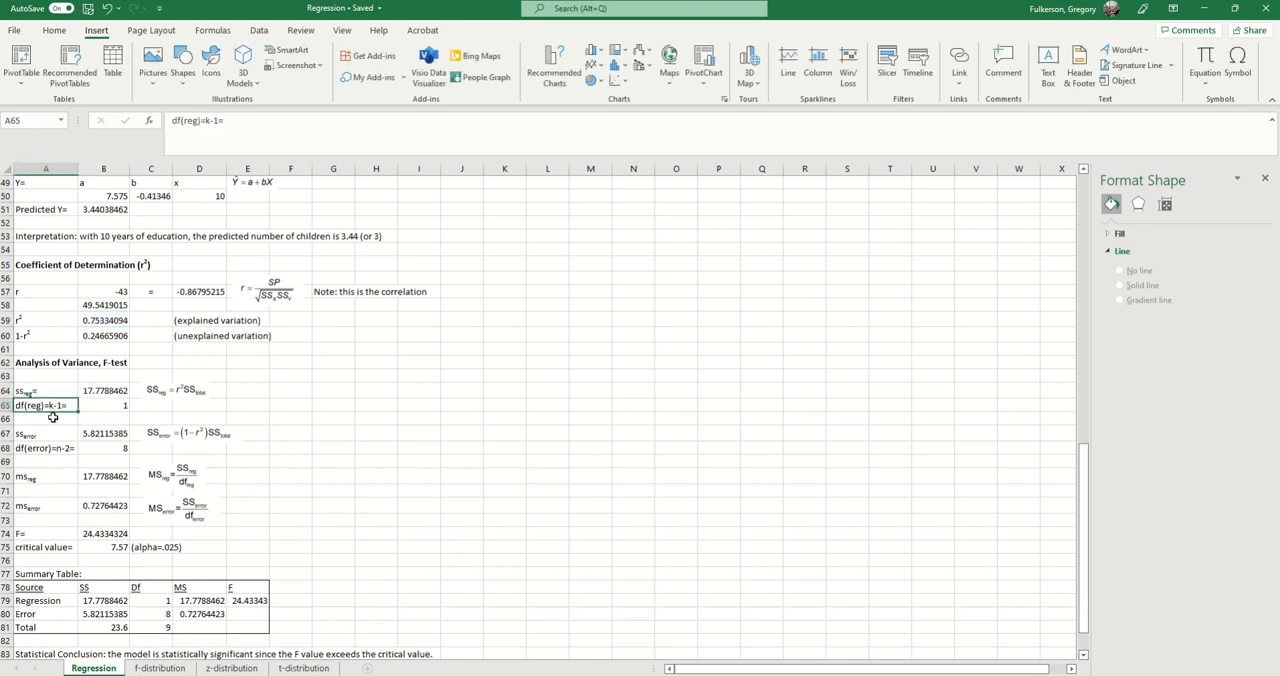
scroll(72, 455, up, 1)
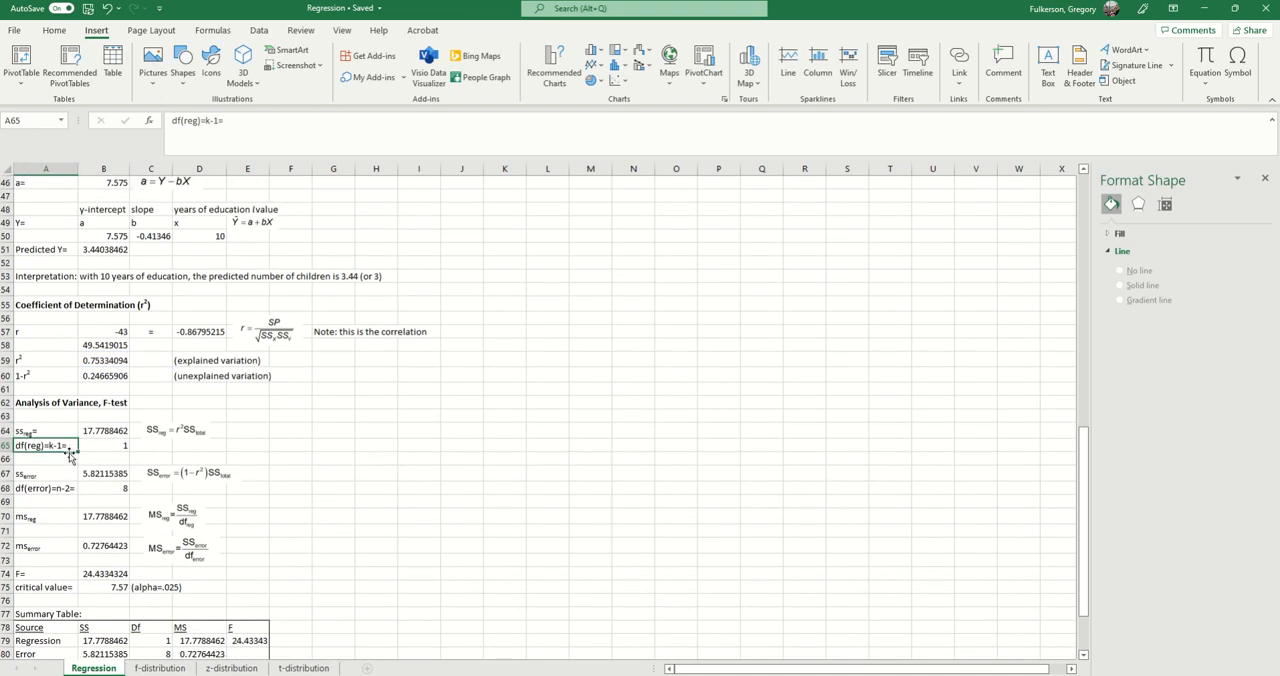
scroll(70, 455, up, 1)
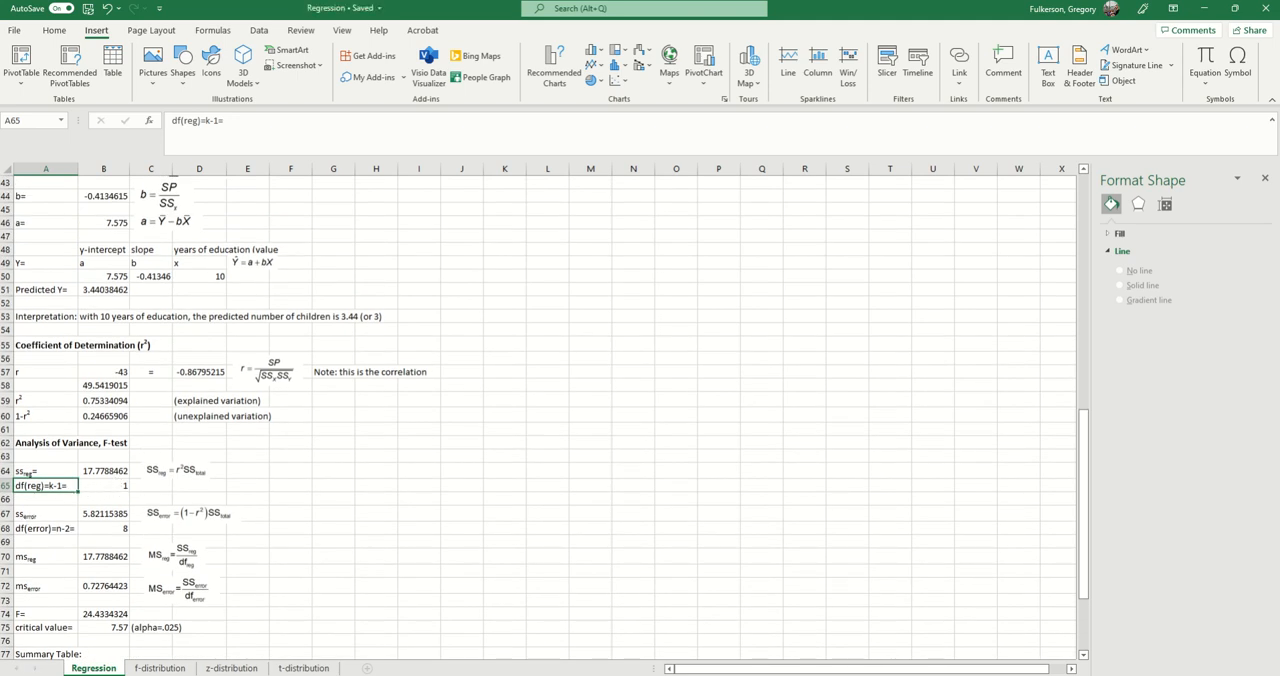
scroll(115, 468, up, 4)
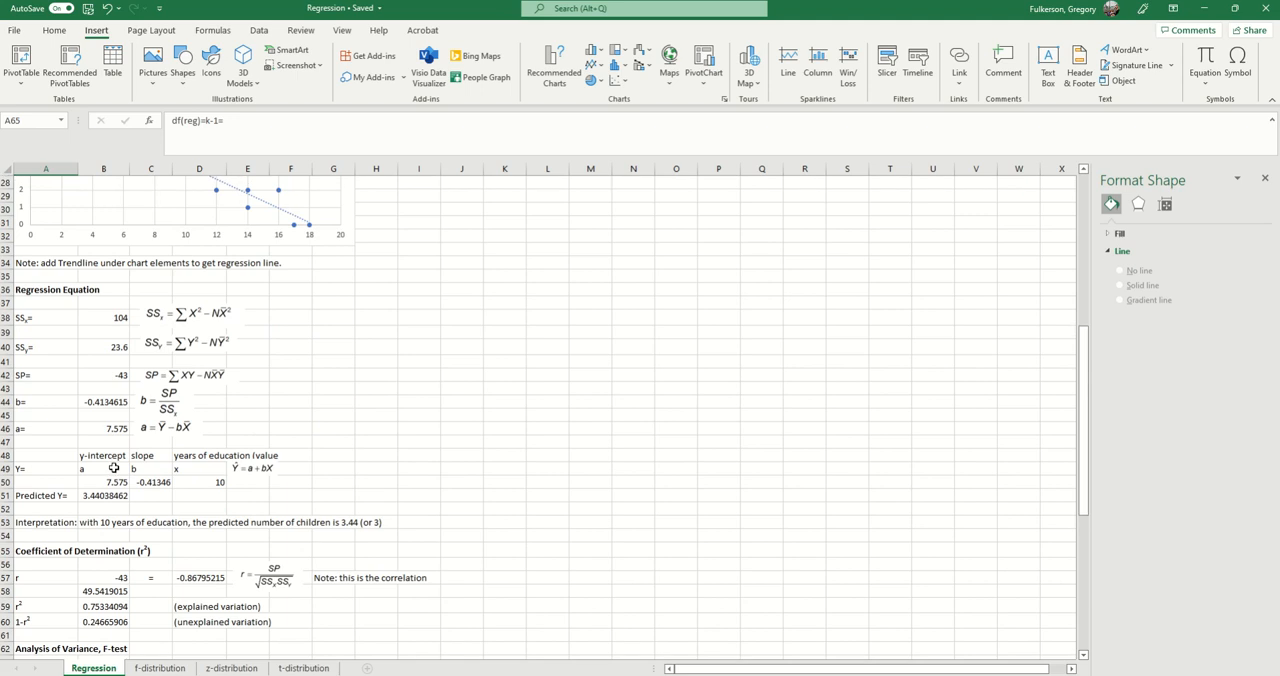
scroll(115, 470, down, 4)
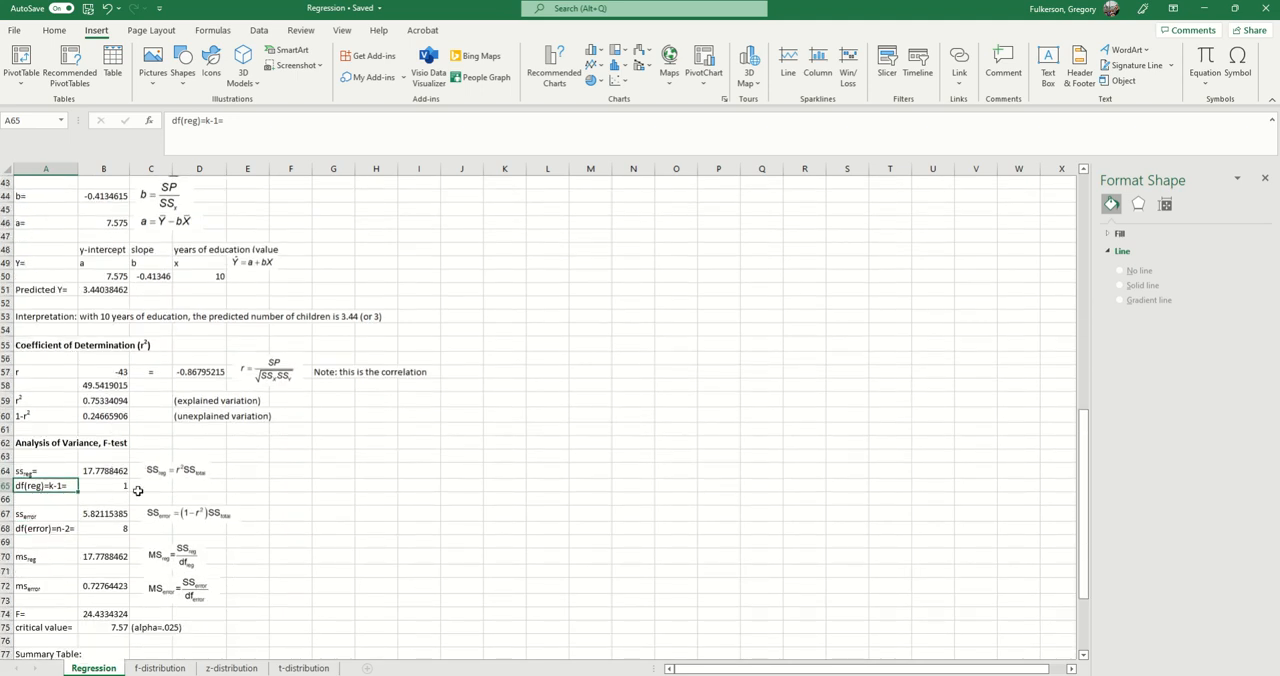
Step: Check the error degrees of freedom label in A68 and value in B68 against the sample size in the data section
scroll(138, 490, down, 1)
click(41, 494)
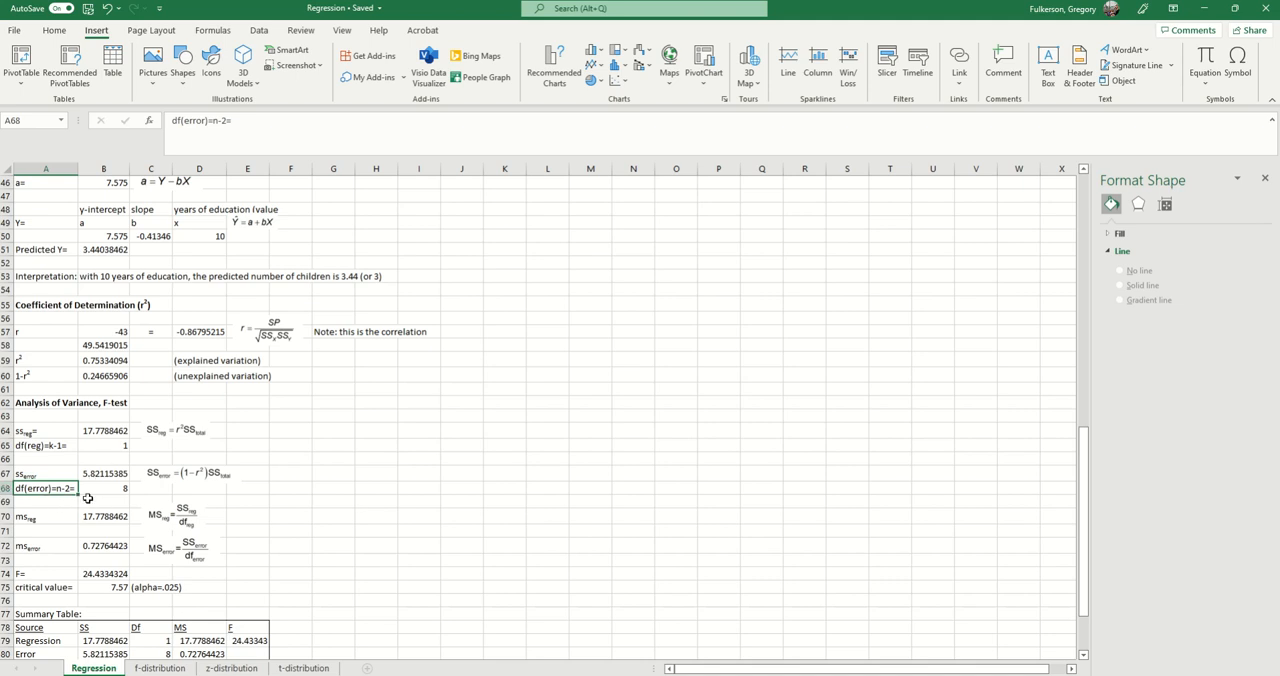
scroll(322, 506, up, 6)
scroll(322, 504, up, 9)
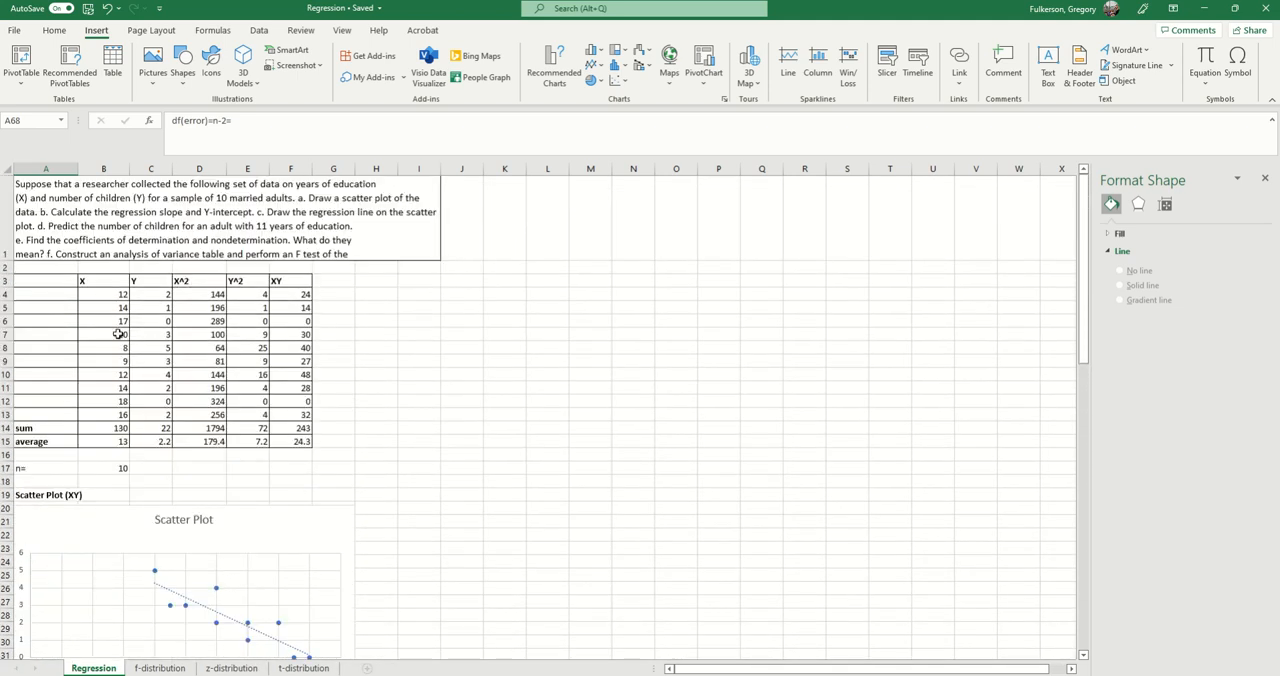
scroll(90, 460, down, 13)
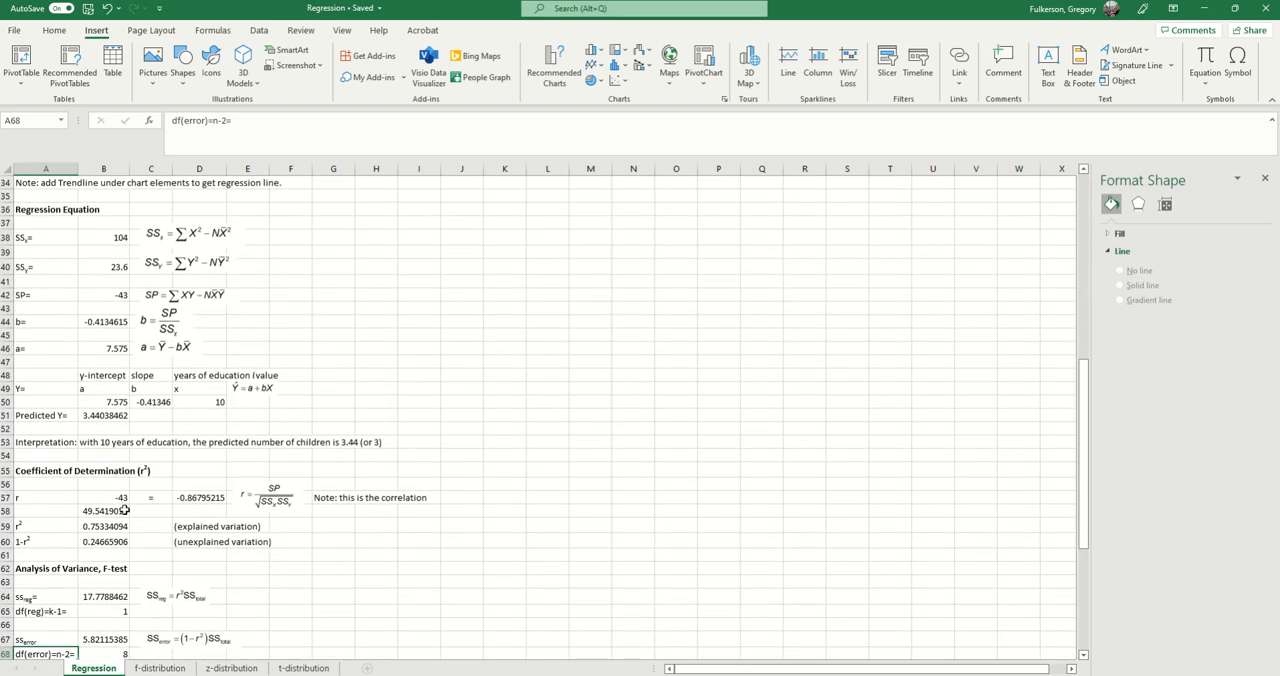
scroll(124, 503, down, 3)
click(118, 488)
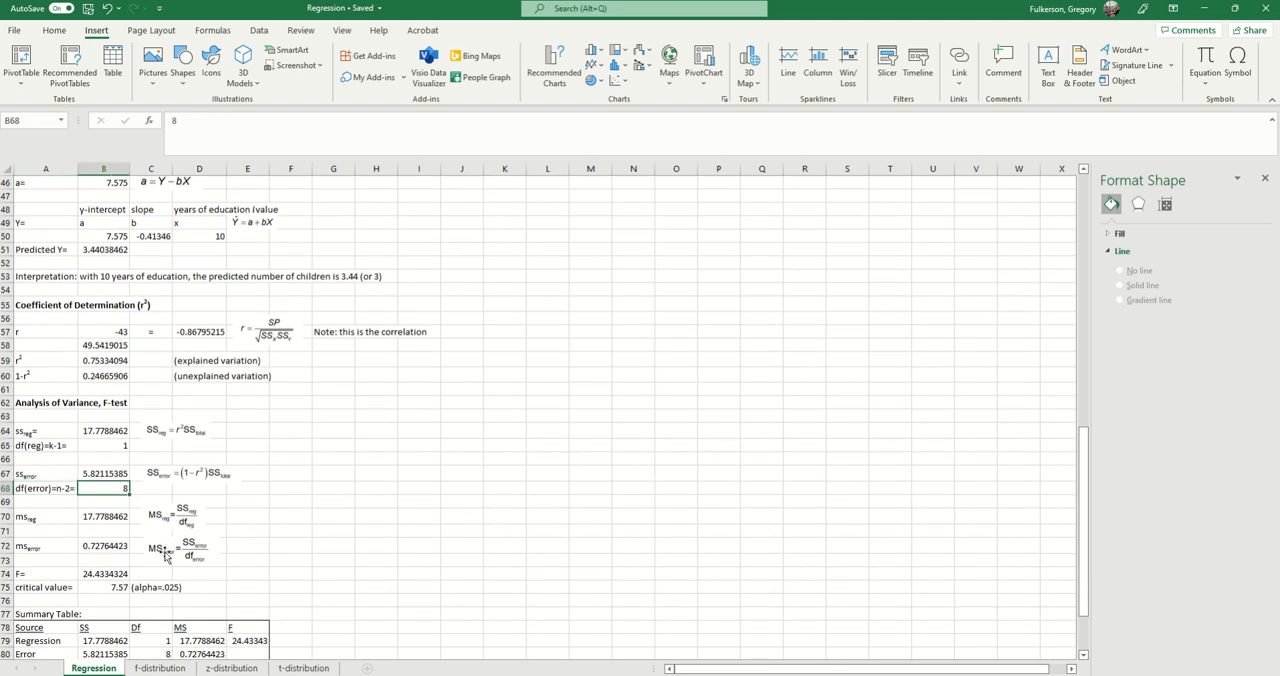
Step: Inspect the error sum of squares equation image and label in A67, and the regression sum of squares formula in B64
click(153, 480)
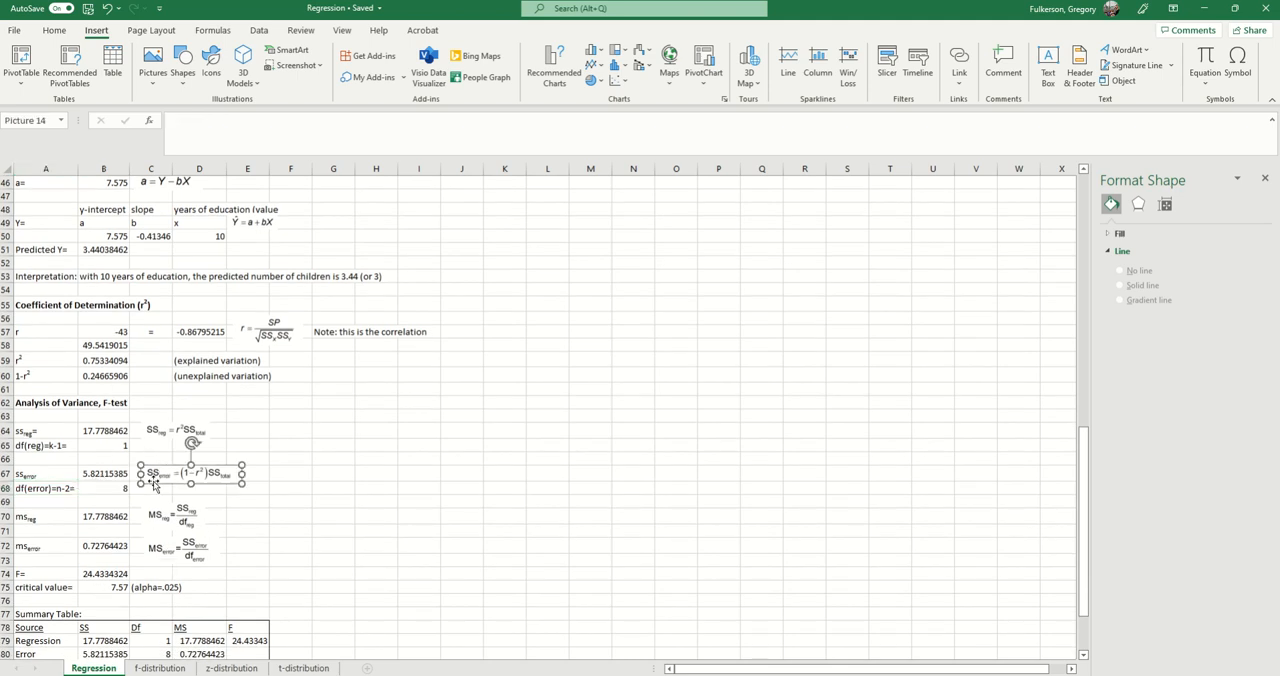
click(40, 473)
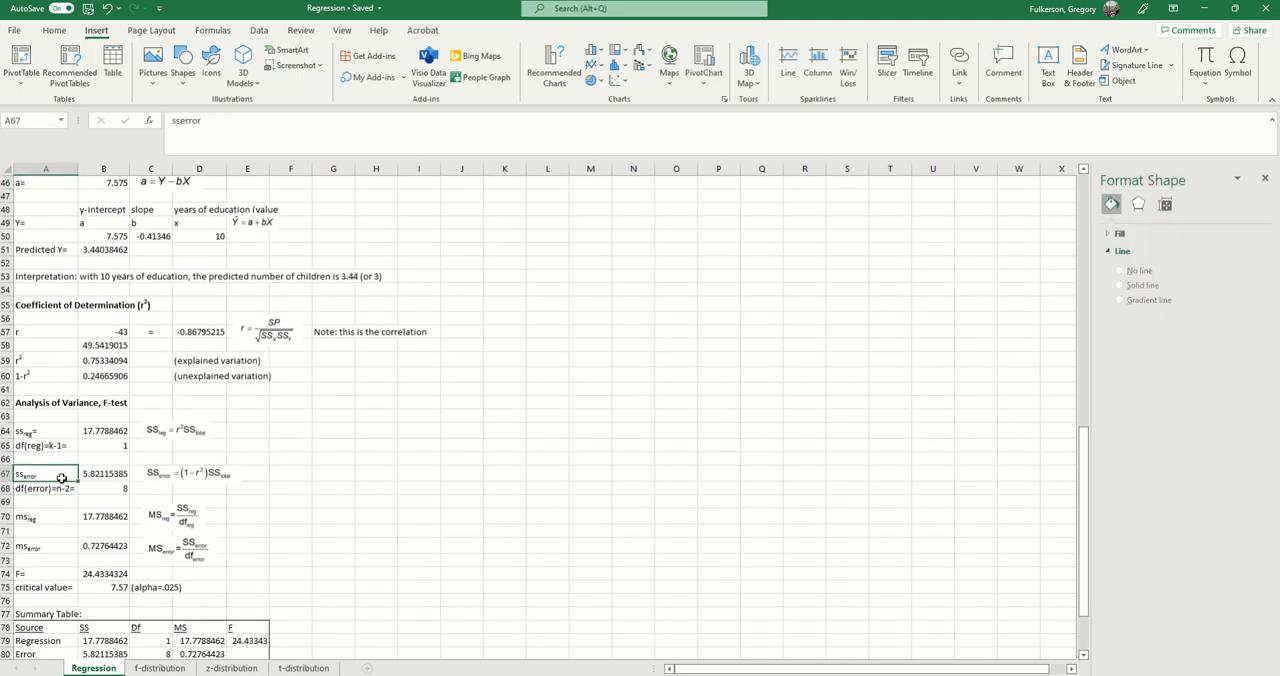
click(91, 435)
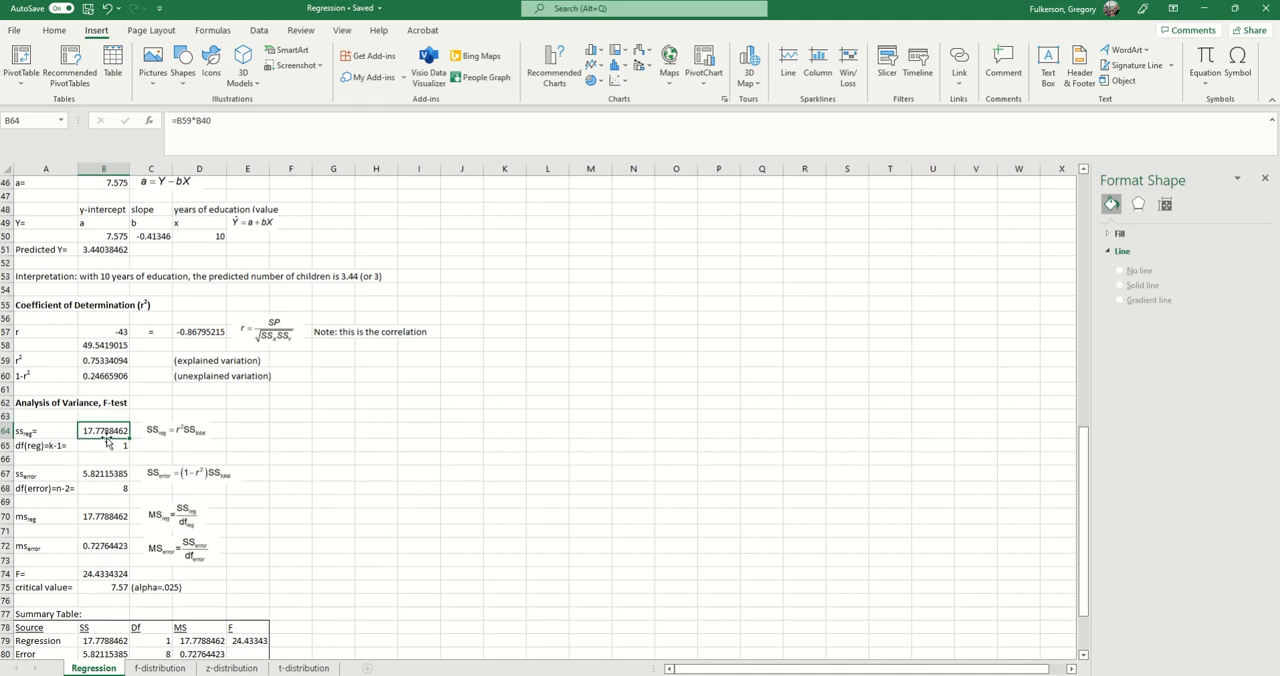
Step: Check the mean square formulas in B70 and B72 together with the error sum of squares formula in B67
click(114, 513)
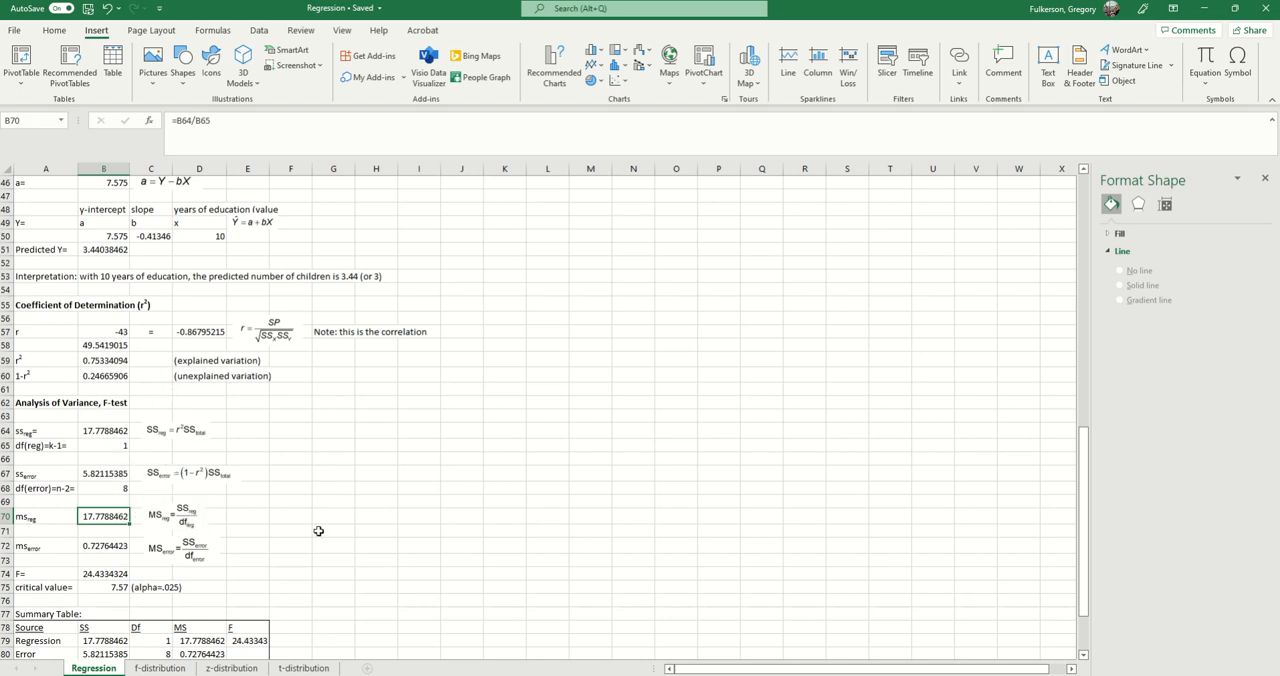
scroll(280, 505, down, 1)
click(97, 433)
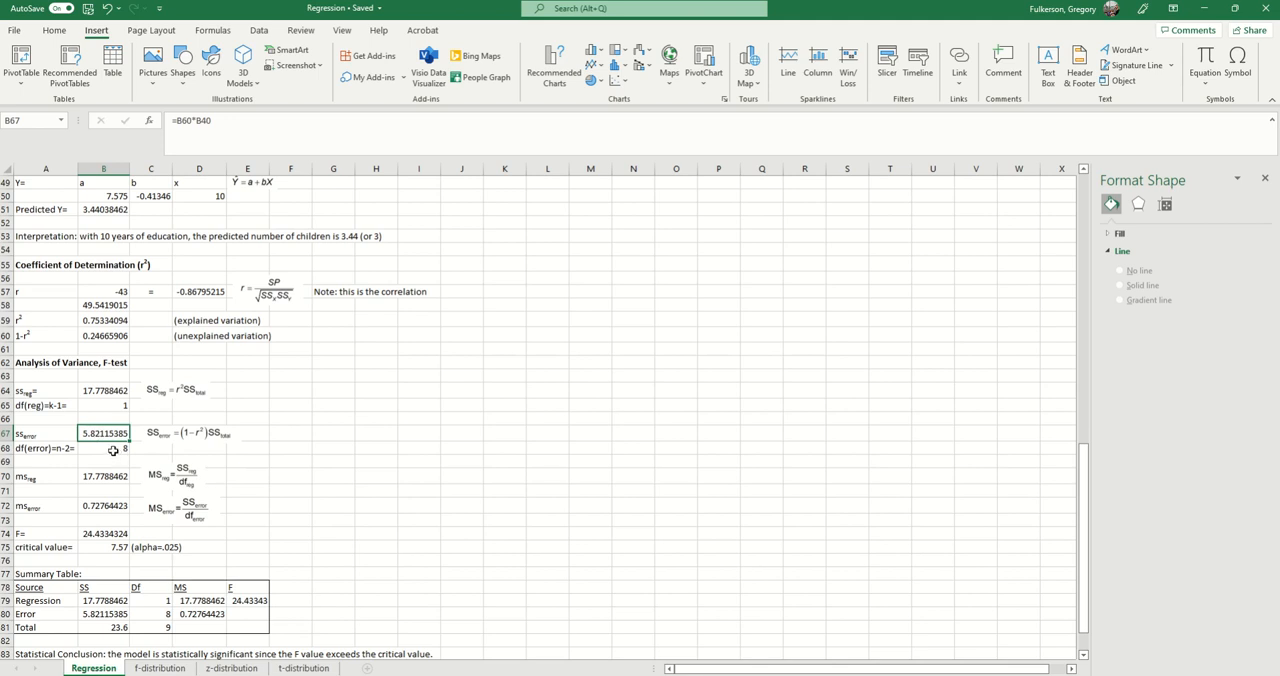
click(103, 510)
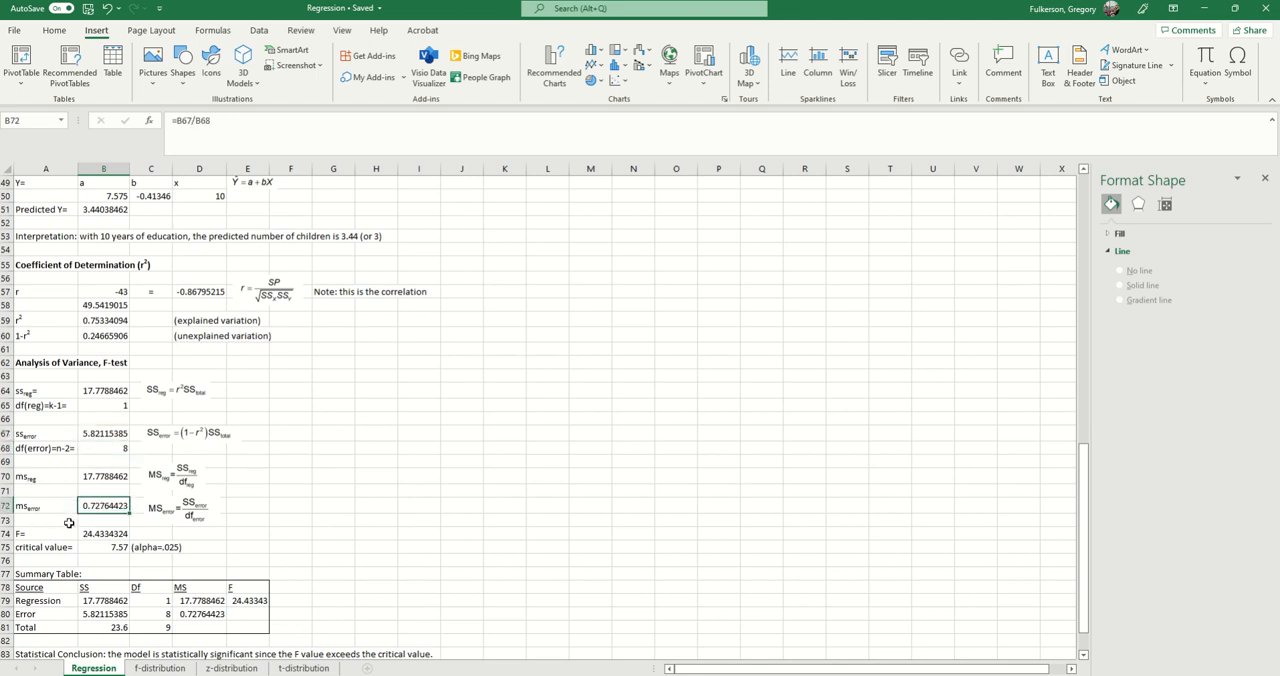
Step: Open the F formula in B74 to trace its references to the mean squares in B70 and B72
scroll(104, 476, down, 1)
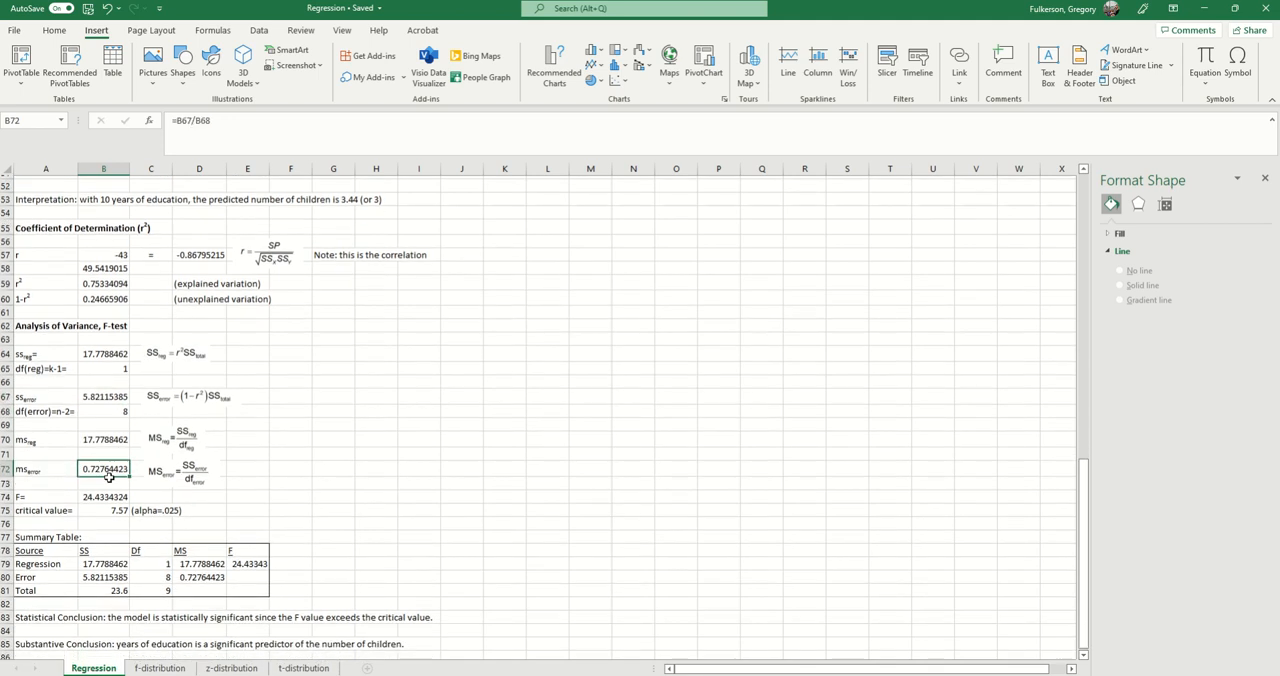
click(107, 494)
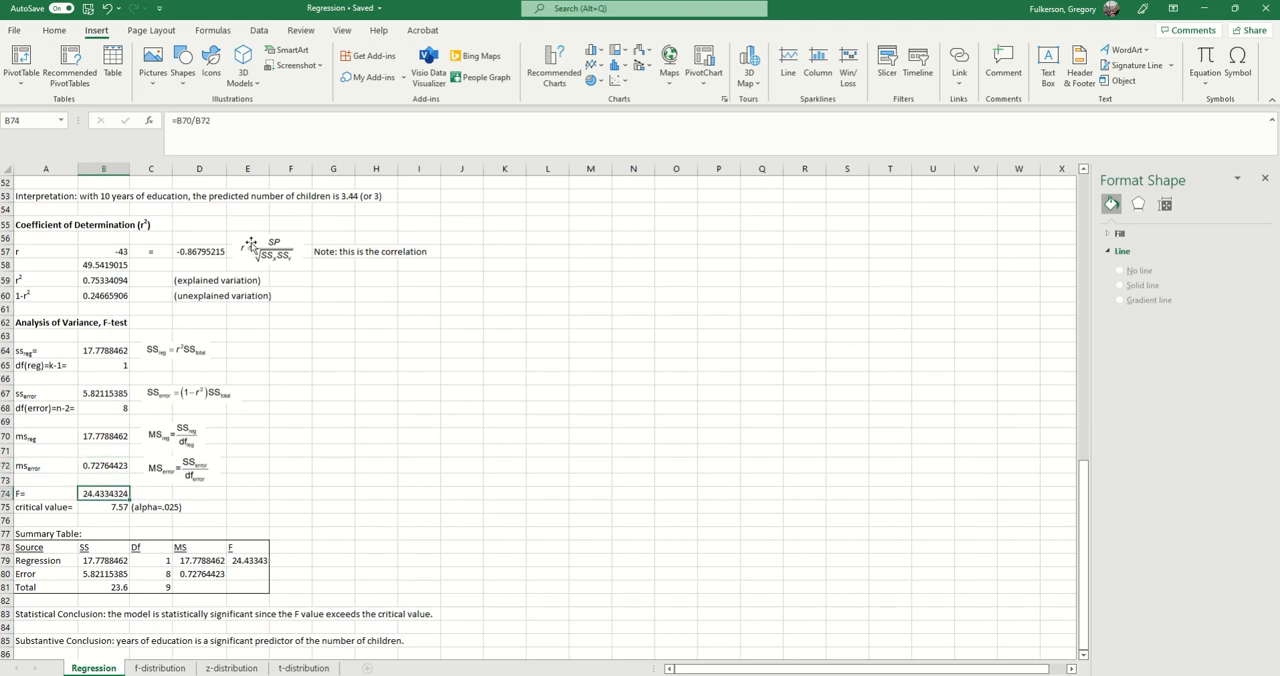
click(277, 135)
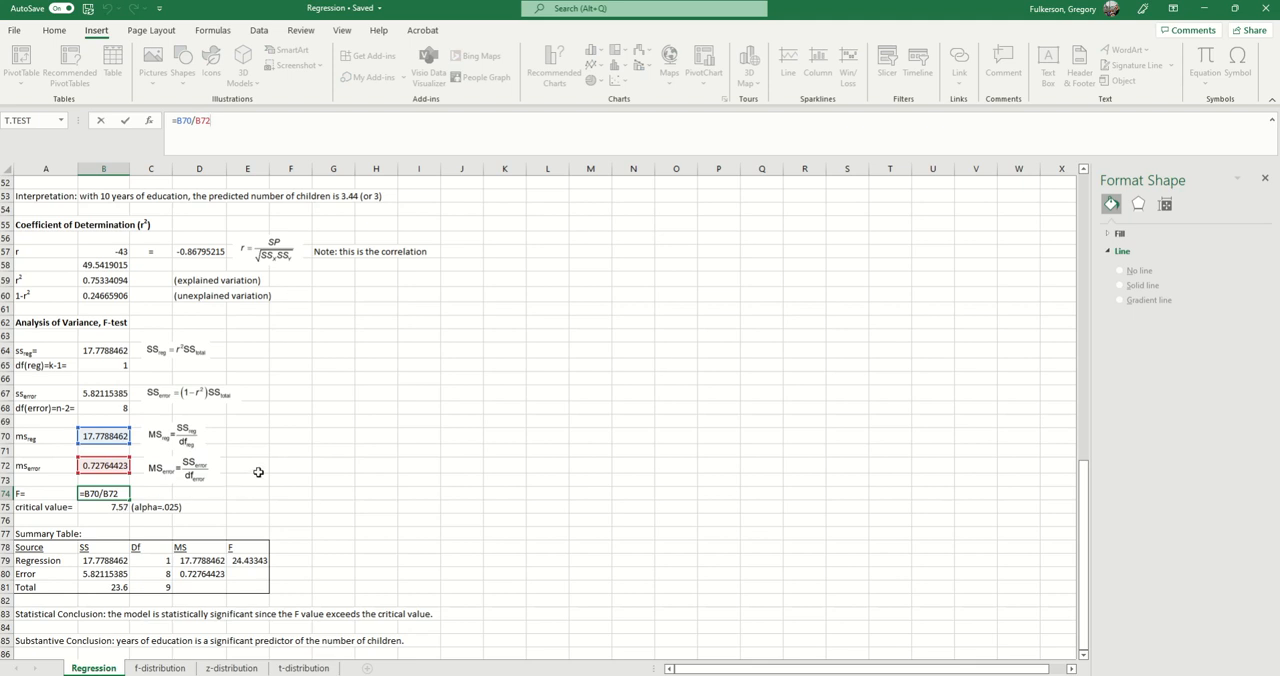
key(Return)
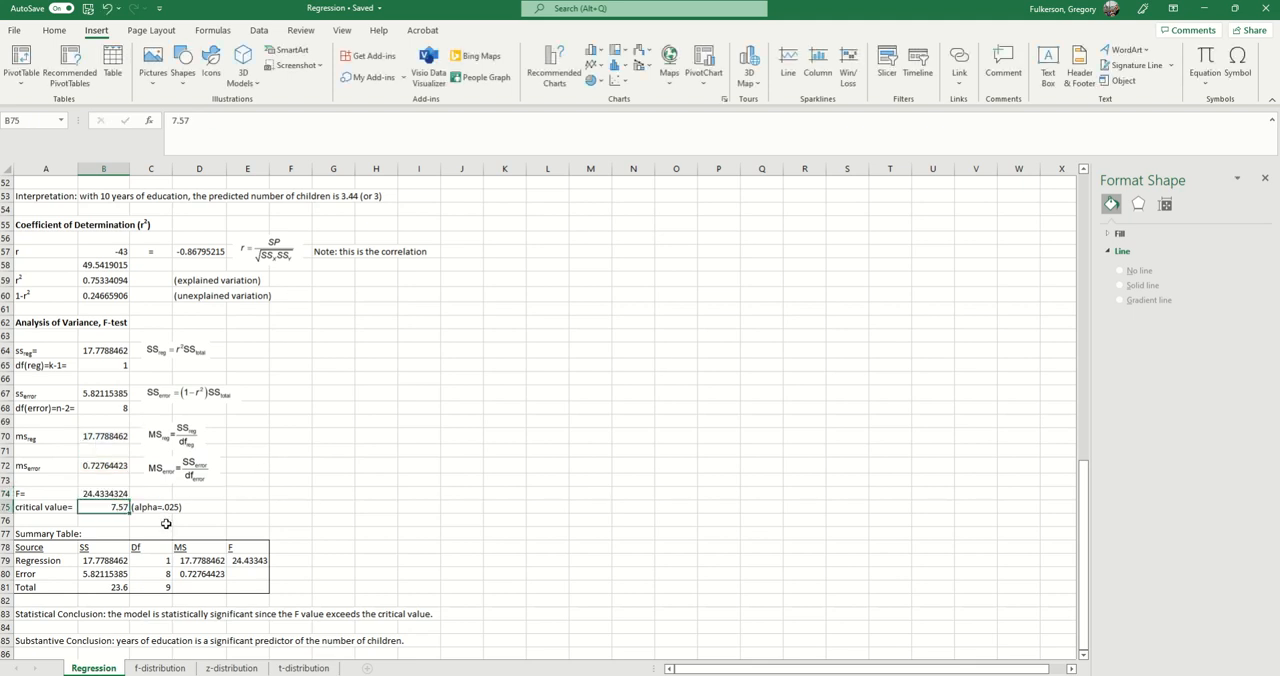
Step: Compare the F value in B74 with the critical value in B75, and consult the 0.025 table on the f-distribution sheet
click(104, 494)
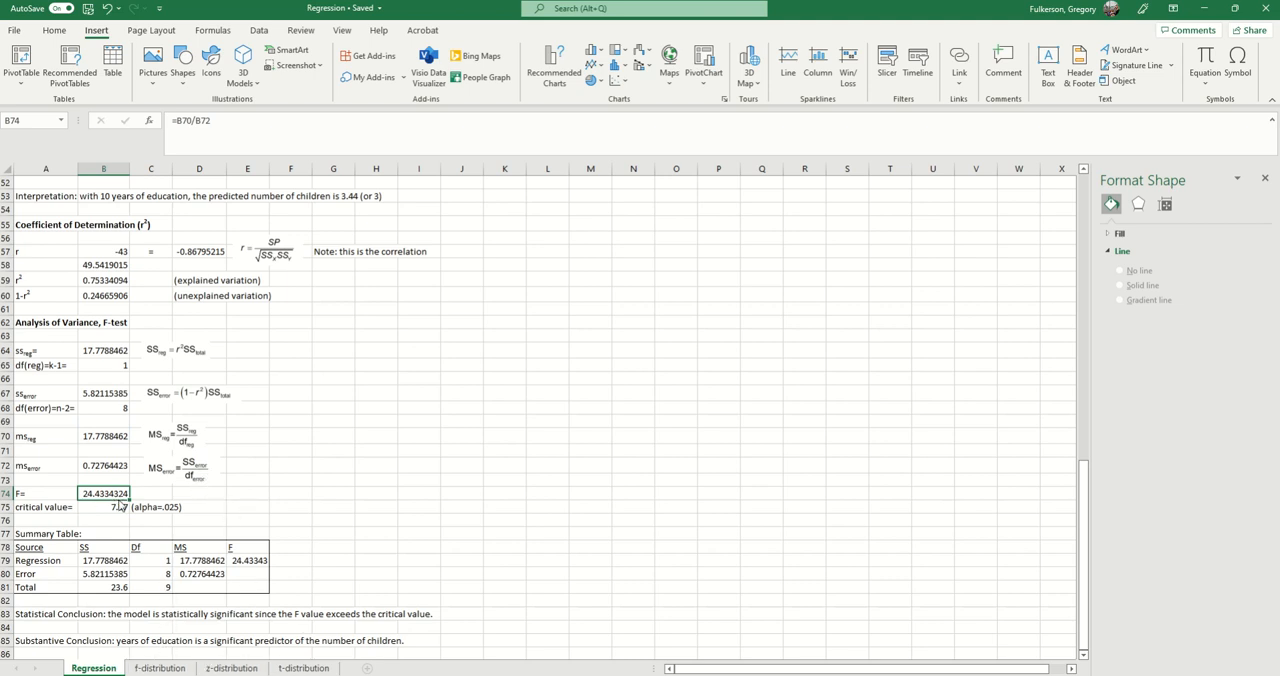
click(117, 507)
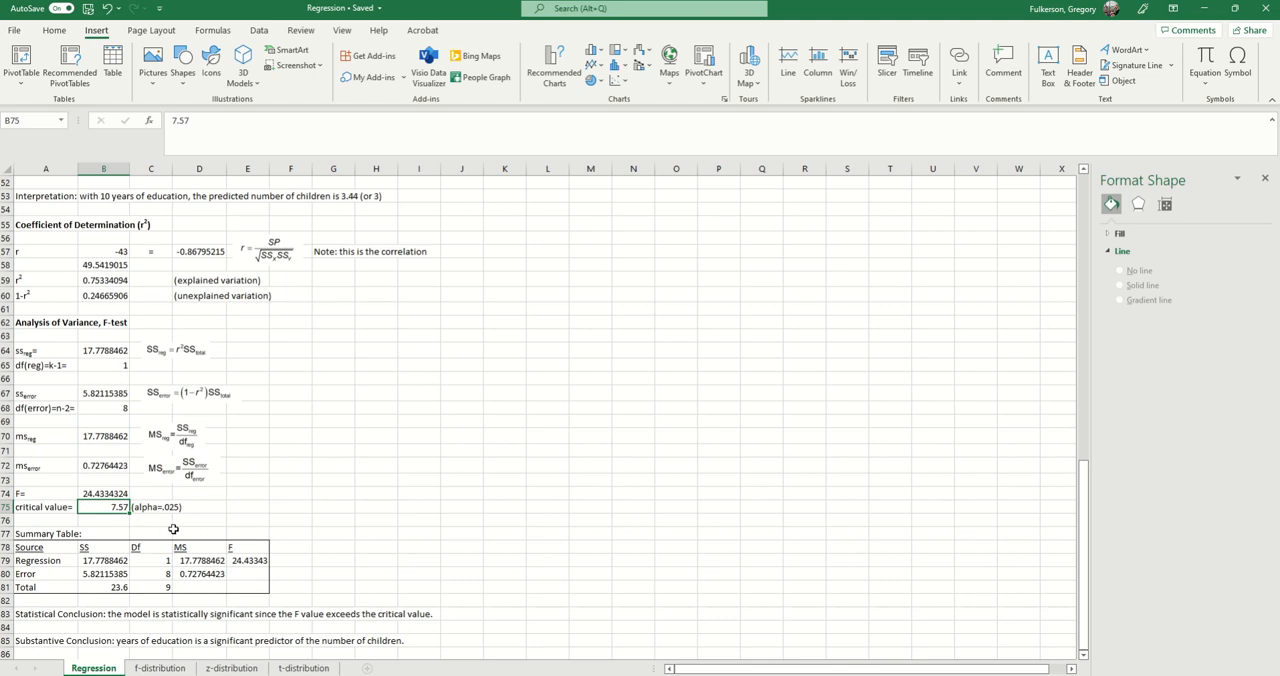
scroll(173, 529, up, 1)
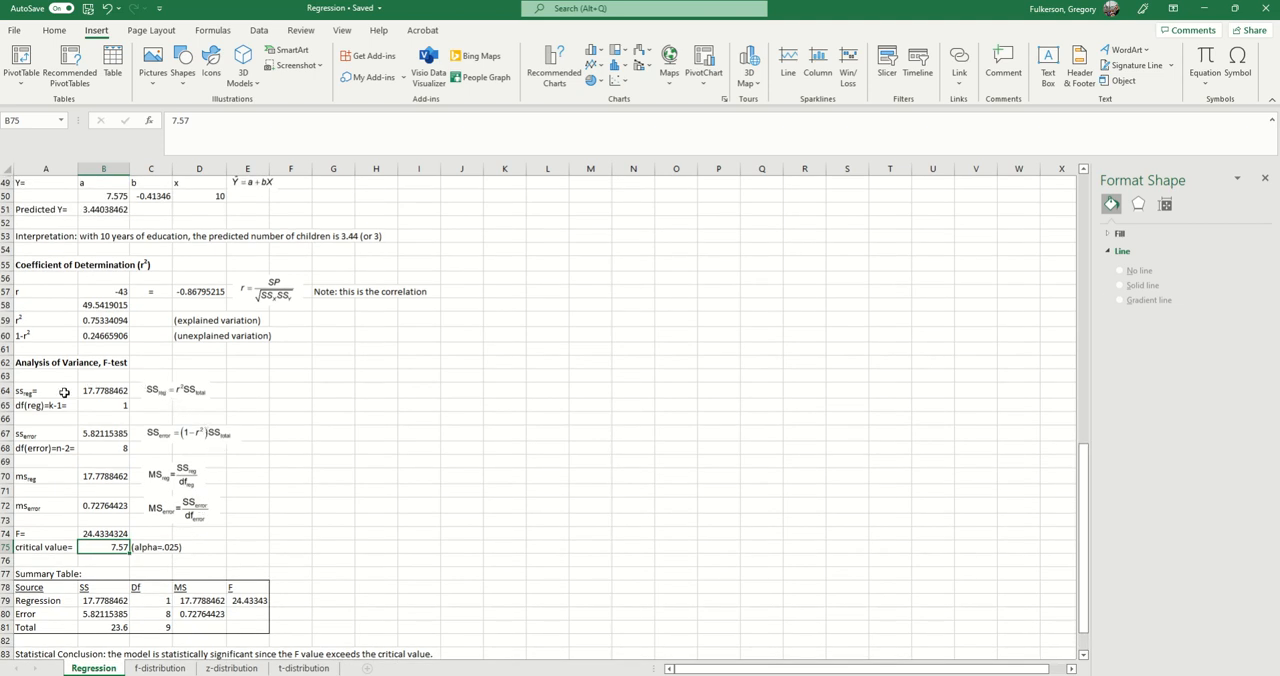
click(160, 668)
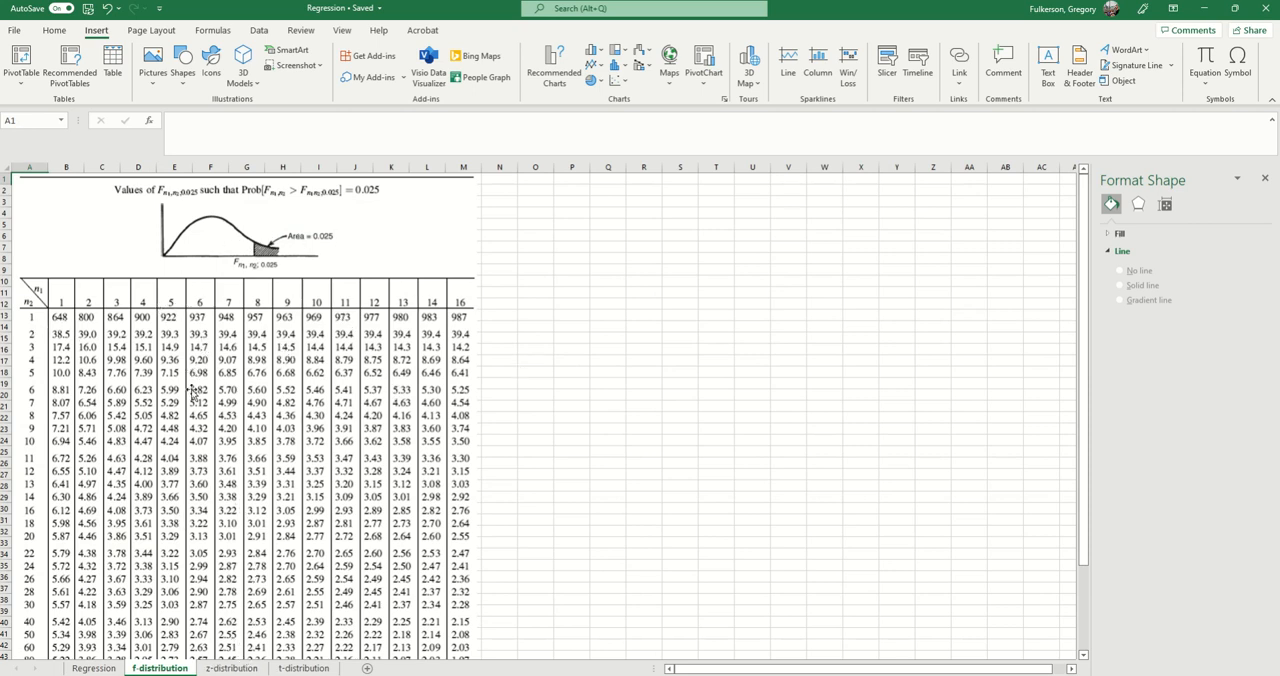
click(93, 668)
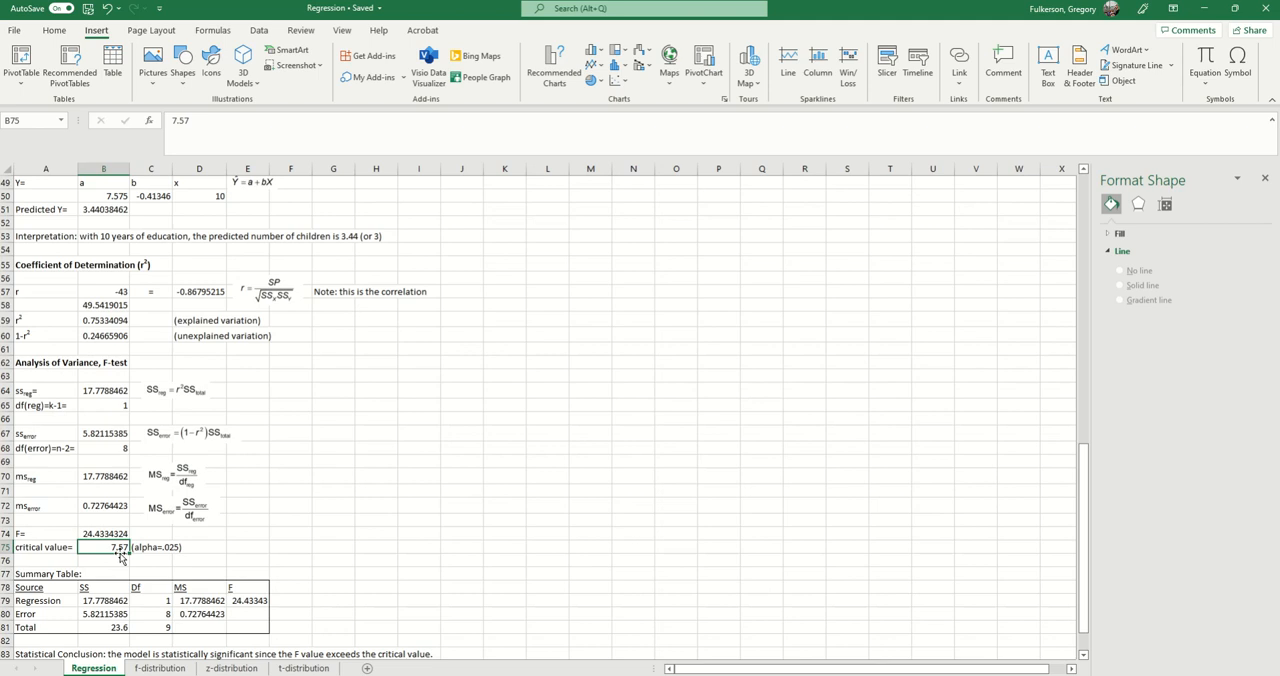
Step: Select the F value in B74 on the Regression sheet and review the summary table and conclusions
scroll(120, 556, down, 1)
click(106, 496)
scroll(108, 502, down, 1)
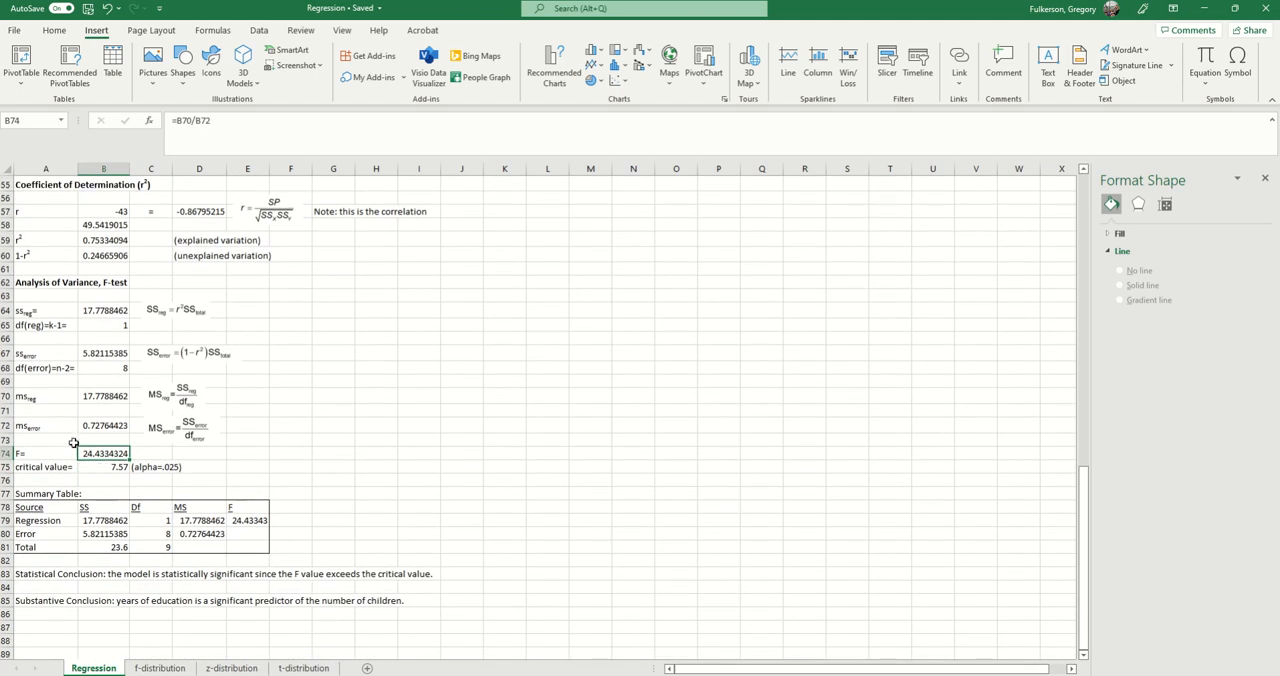
Step: Review the critical value in B75 alongside the statistical conclusion in A83 and the substantive conclusion in row 85
click(97, 470)
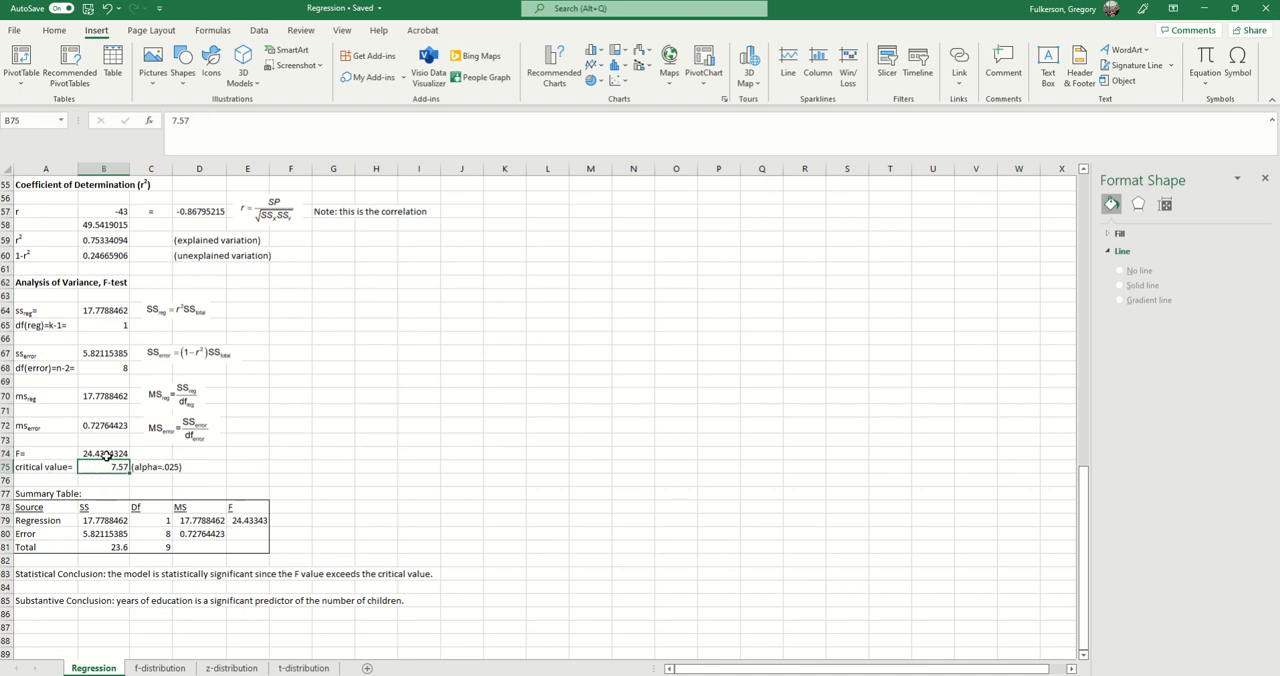
scroll(113, 453, down, 1)
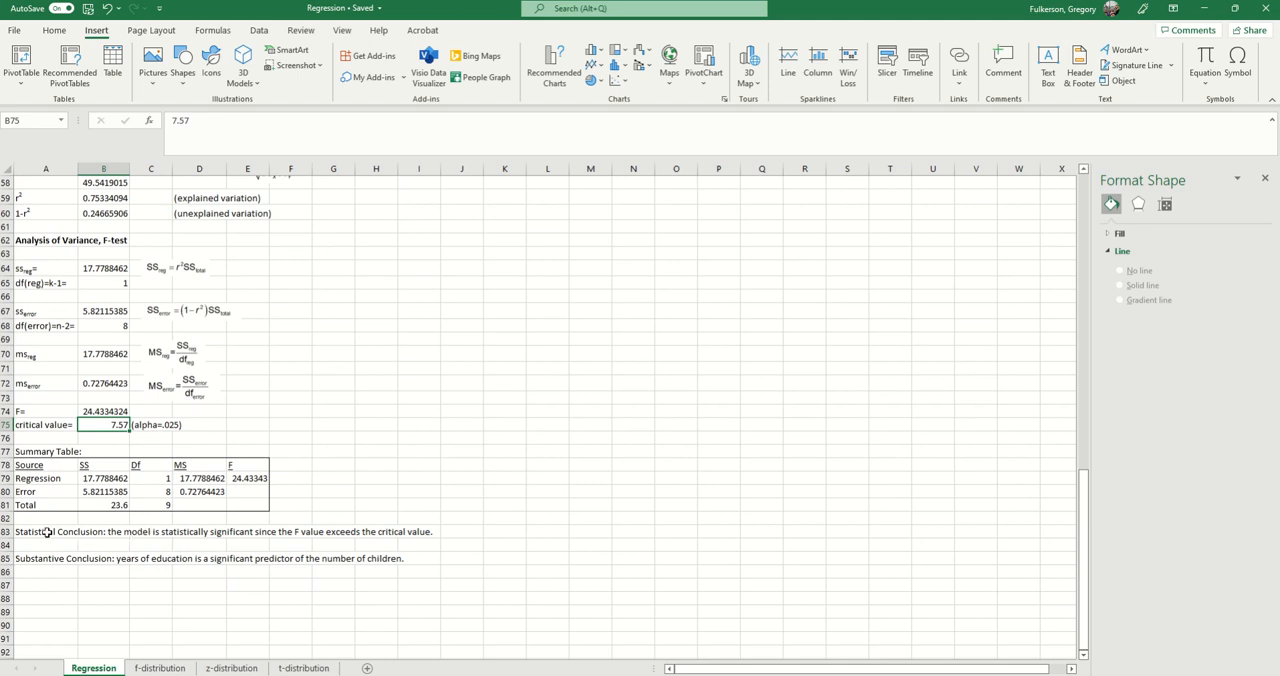
click(47, 532)
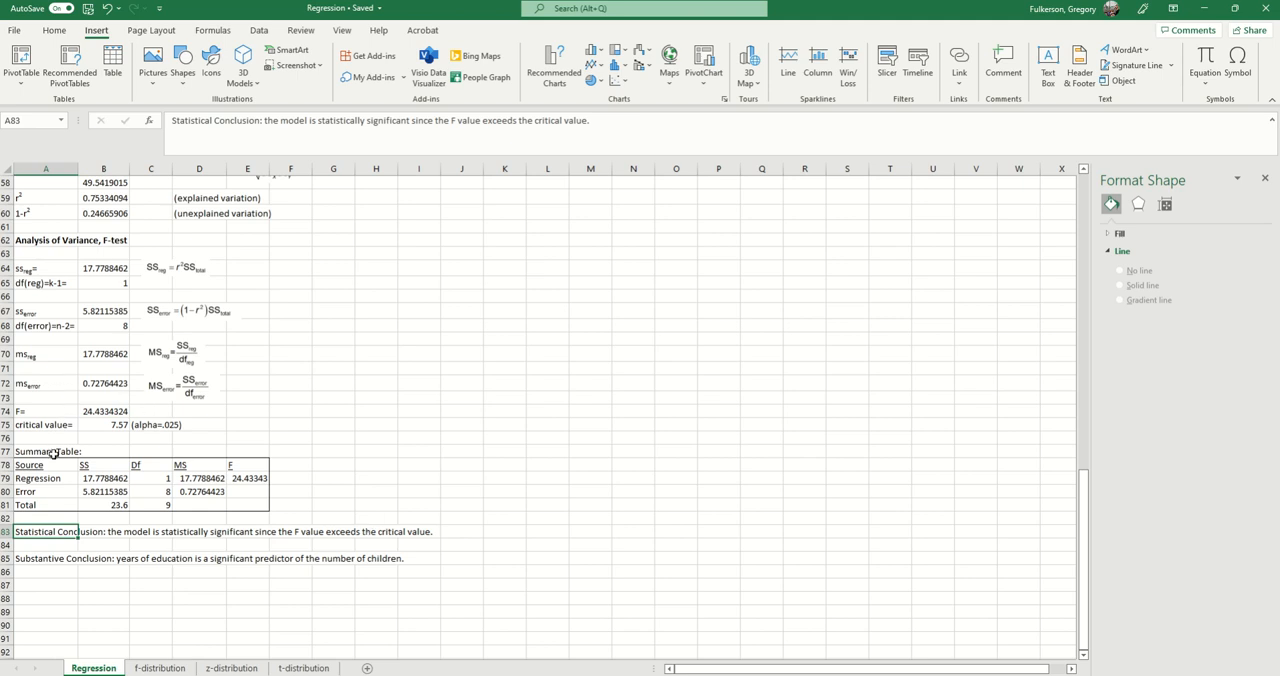
click(105, 426)
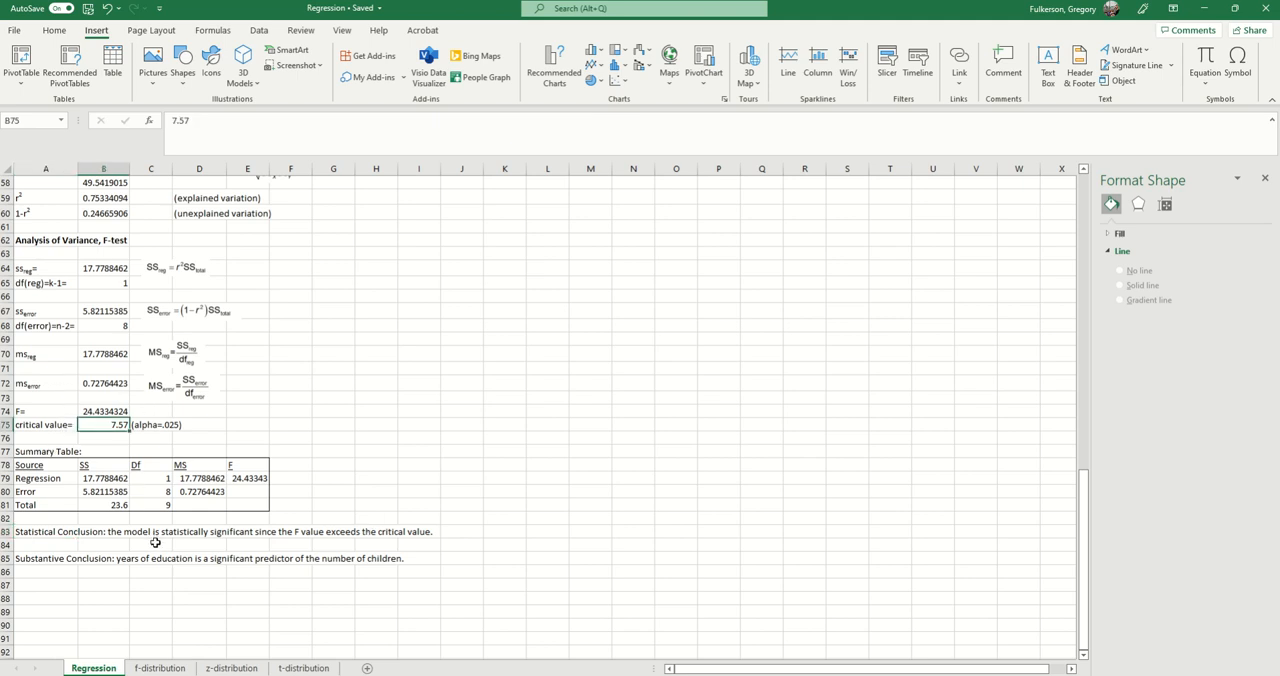
click(94, 560)
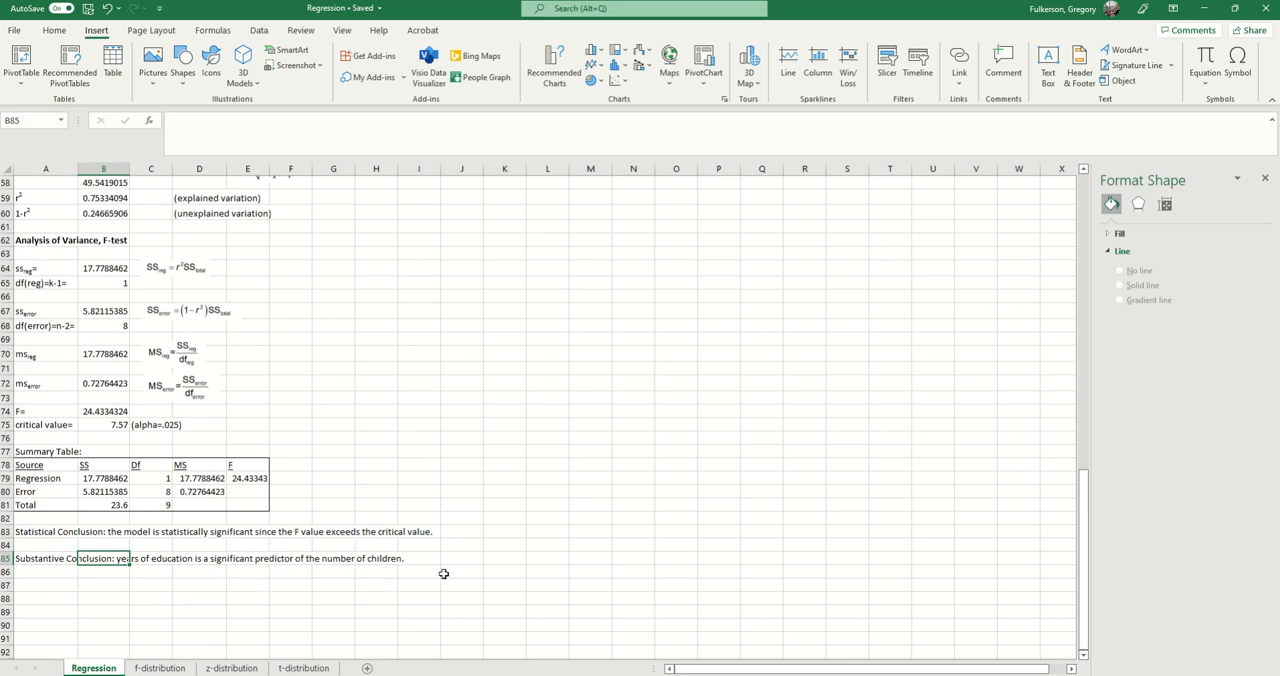
scroll(218, 588, down, 1)
scroll(223, 588, up, 1)
Step: Highlight the summary table in A78:E81 and check its sums of squares in B79:B81 against the regression calculation in B64
click(22, 451)
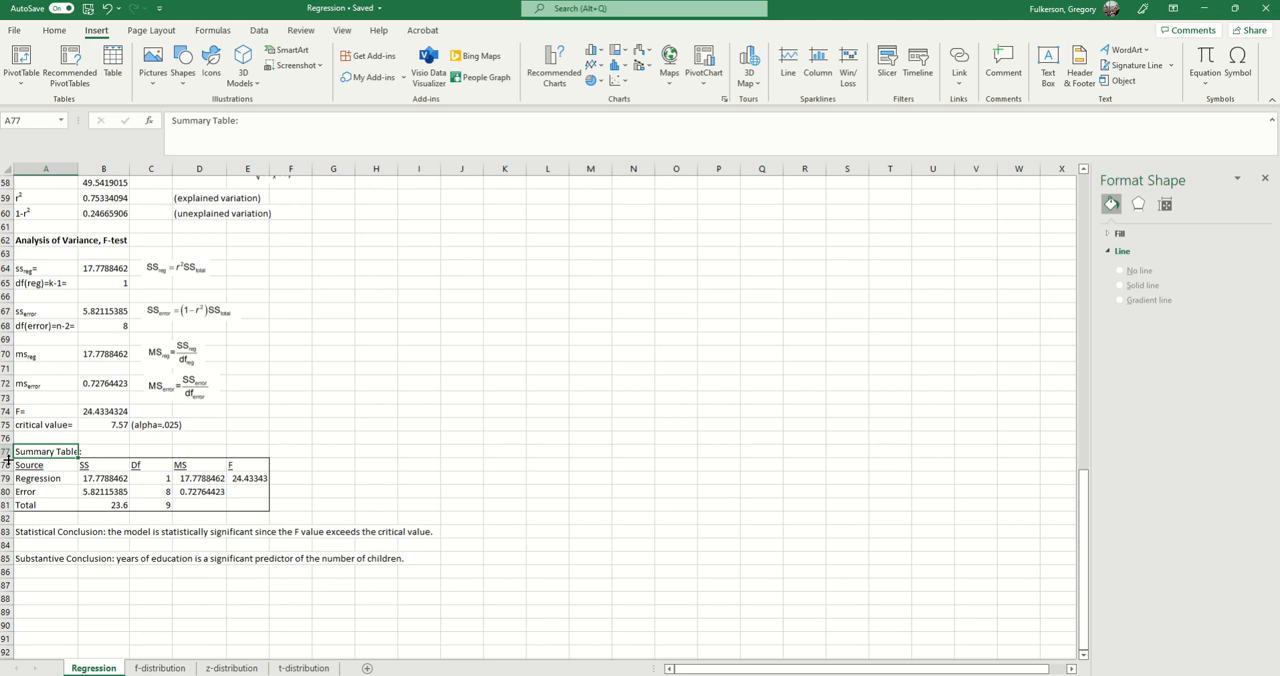
drag(28, 470, 272, 512)
scroll(520, 550, up, 1)
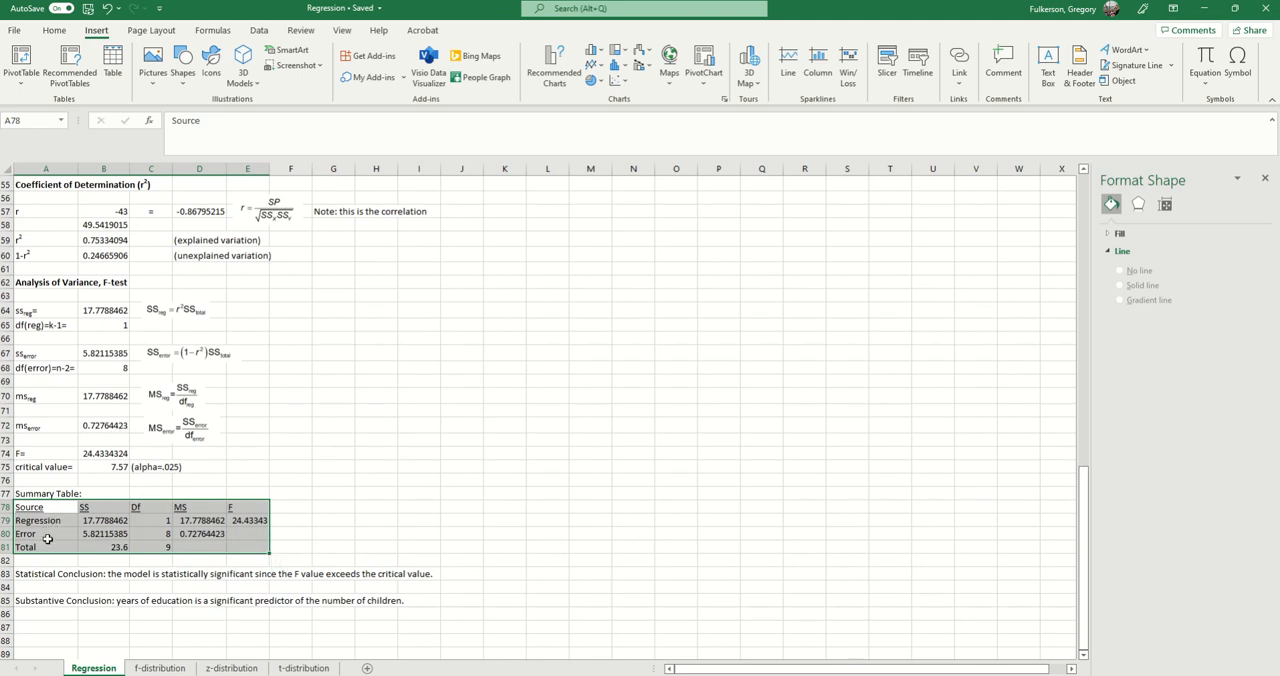
click(88, 310)
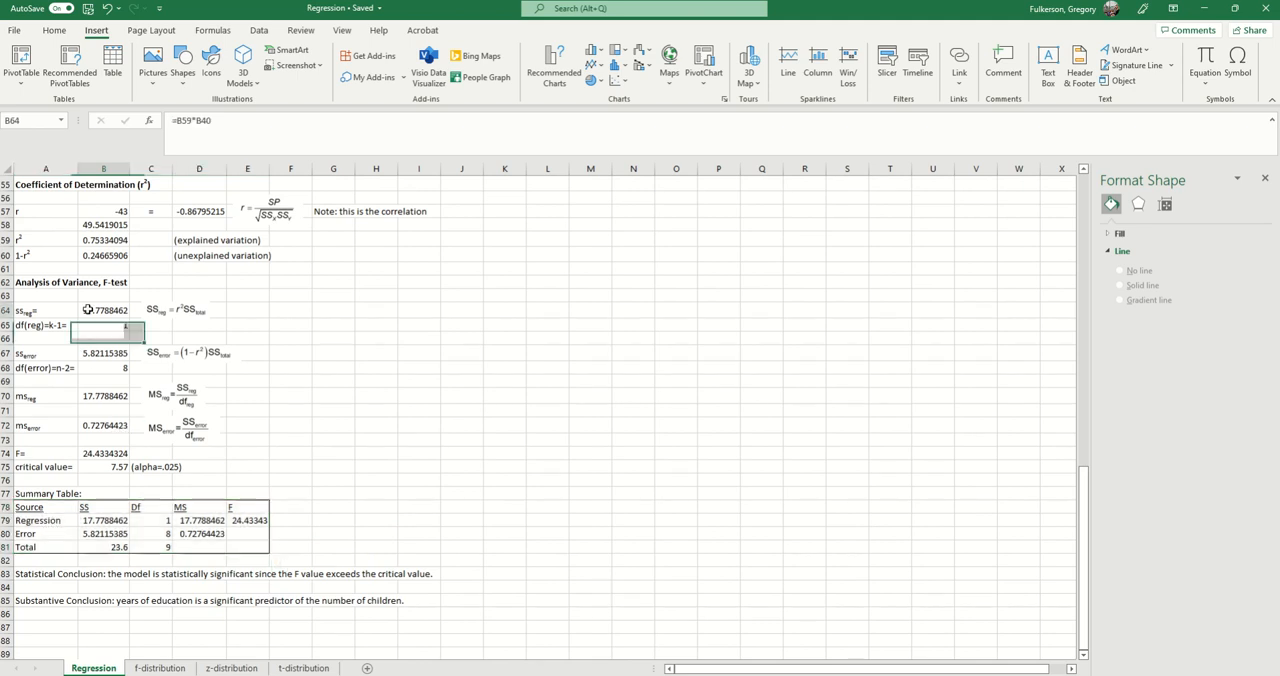
drag(95, 520, 103, 540)
click(103, 547)
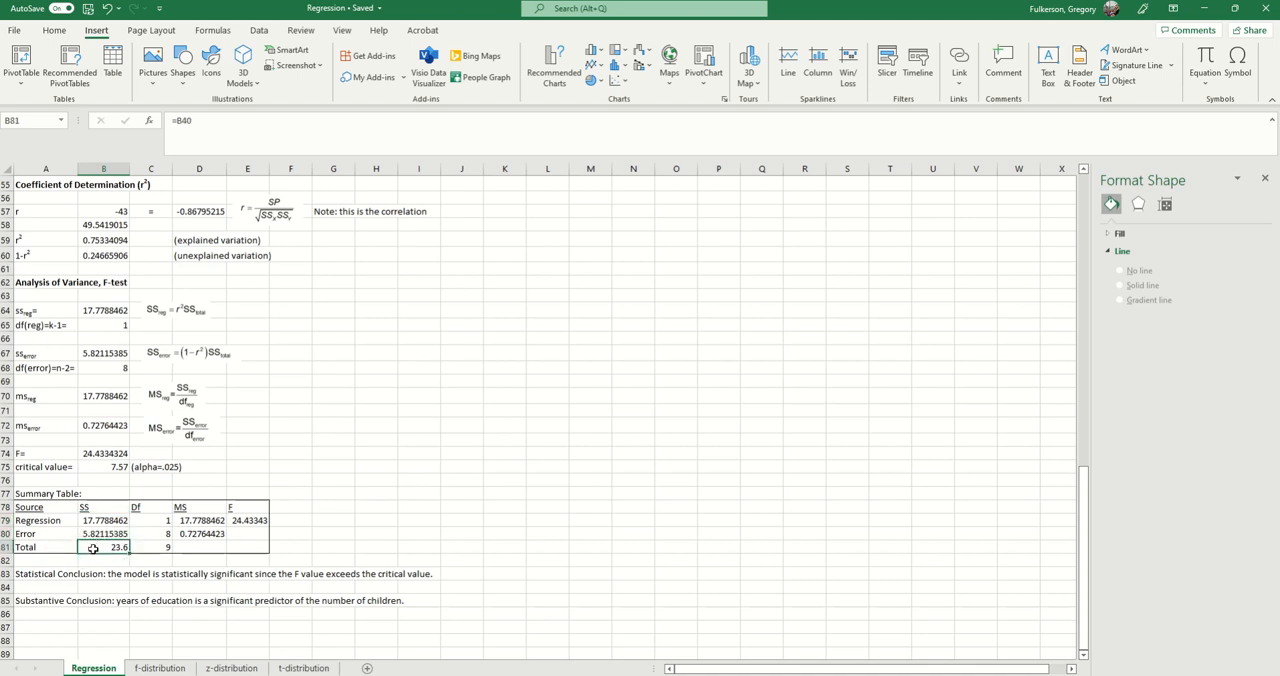
Step: Check the summary table's degrees of freedom in C79:C81, mean squares in D79:D80 and F value in E79
drag(150, 529, 160, 538)
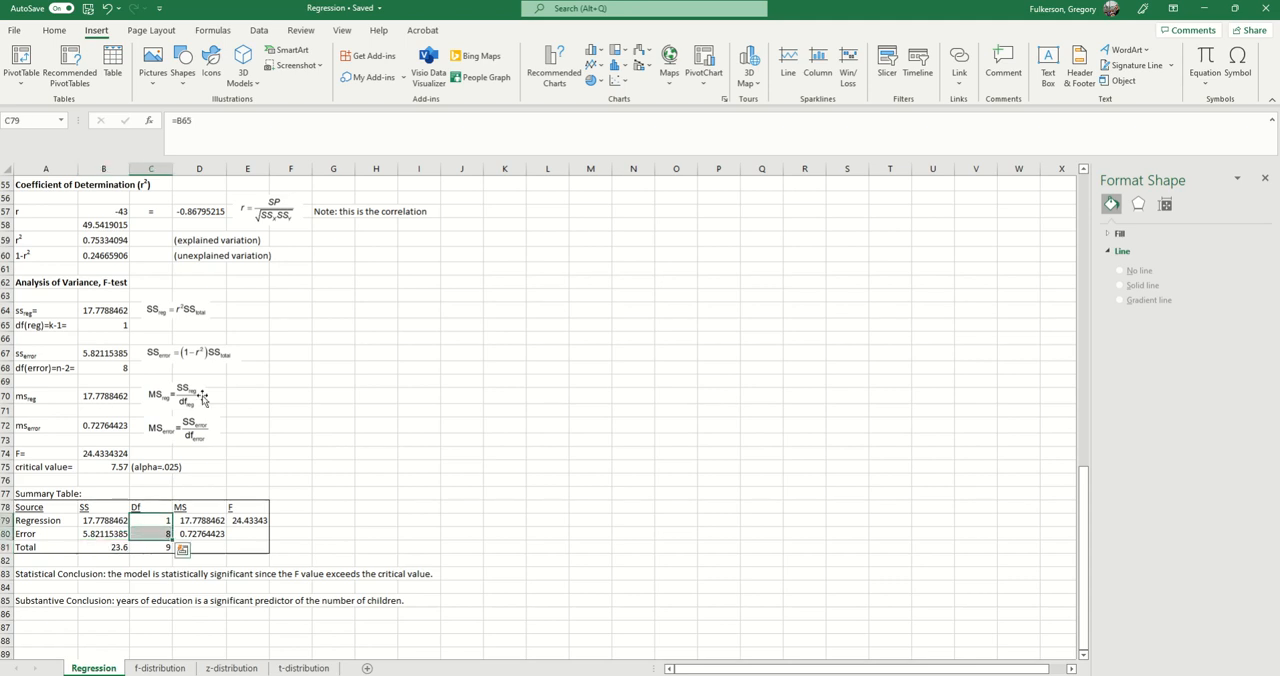
click(160, 545)
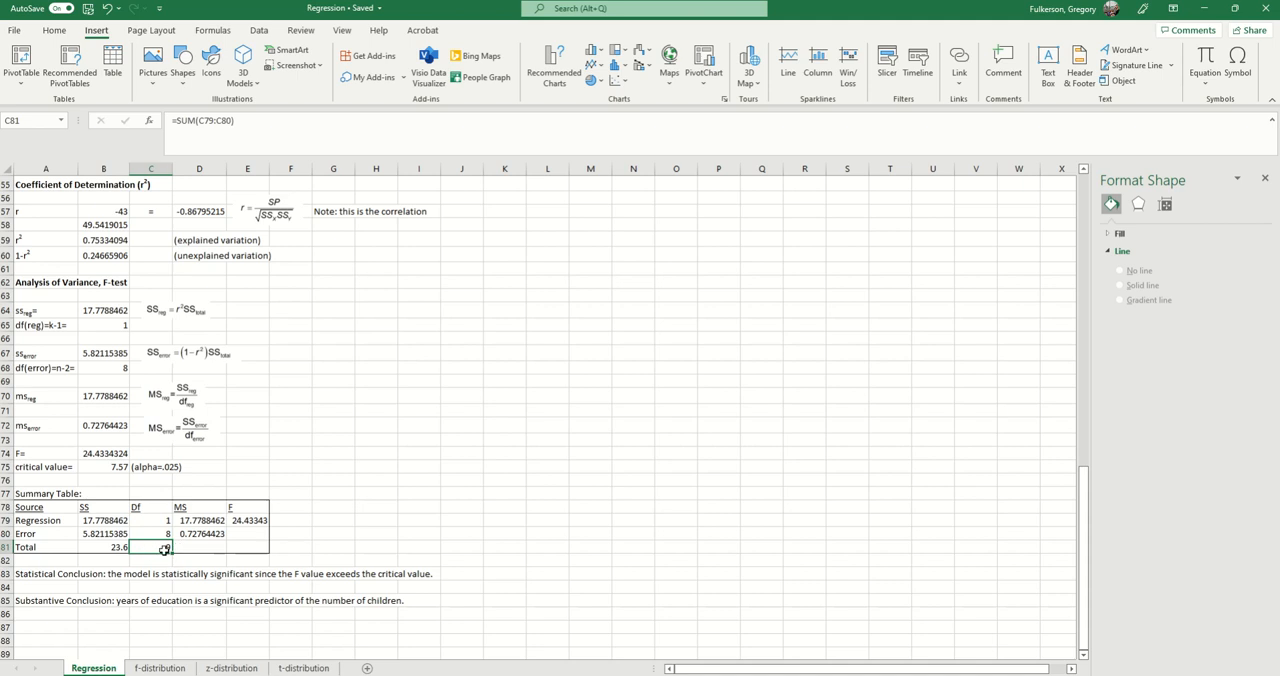
drag(218, 523, 208, 536)
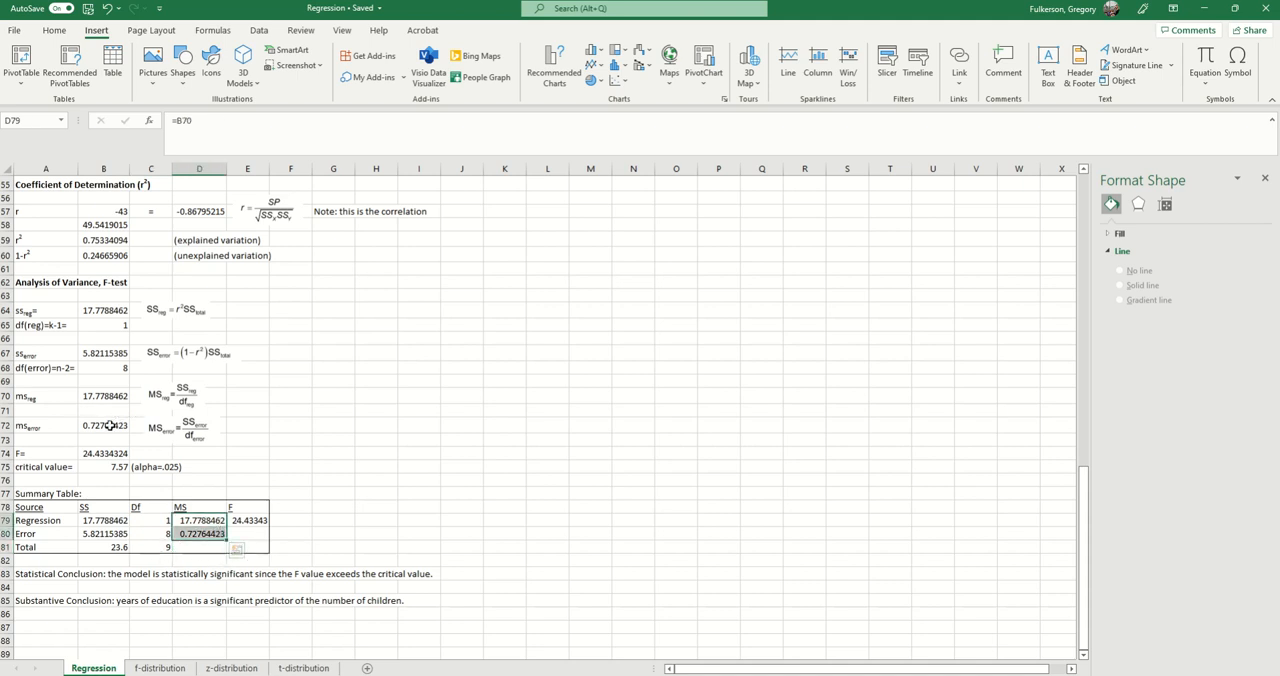
click(255, 520)
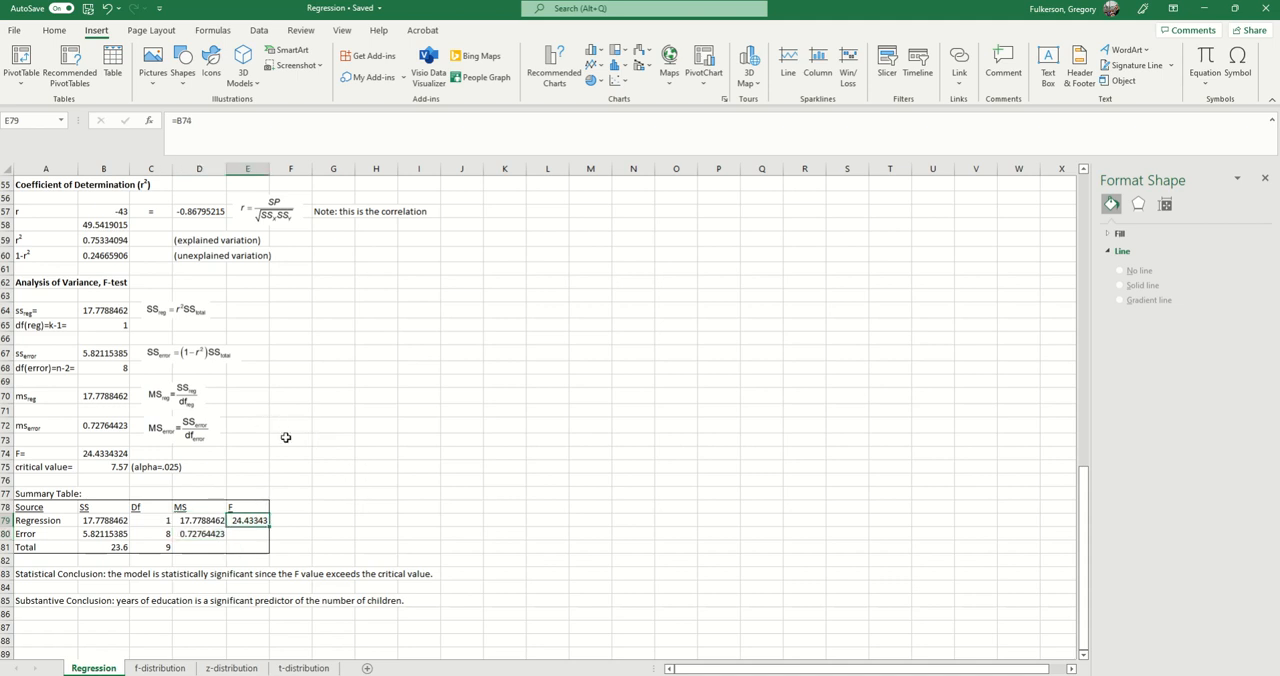
Step: Highlight the whole summary table A78:E81 again, clear the highlight by selecting I79, and look over the finished F-test section
drag(18, 509, 241, 549)
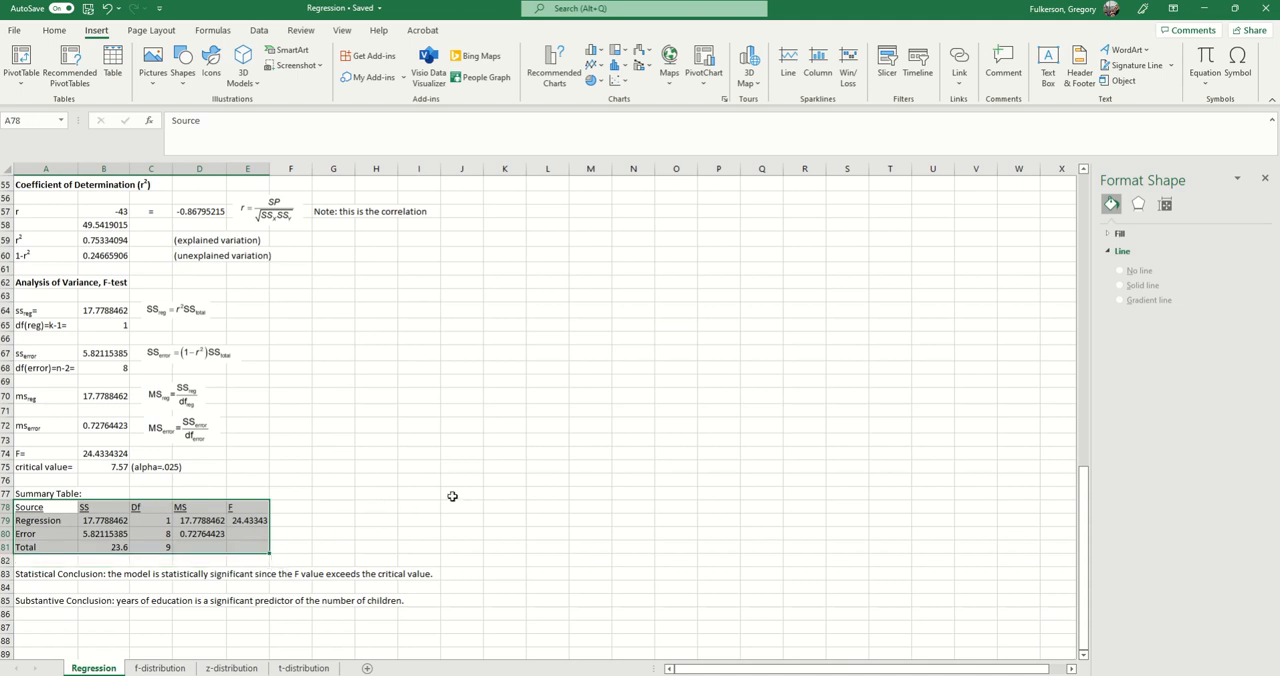
click(438, 522)
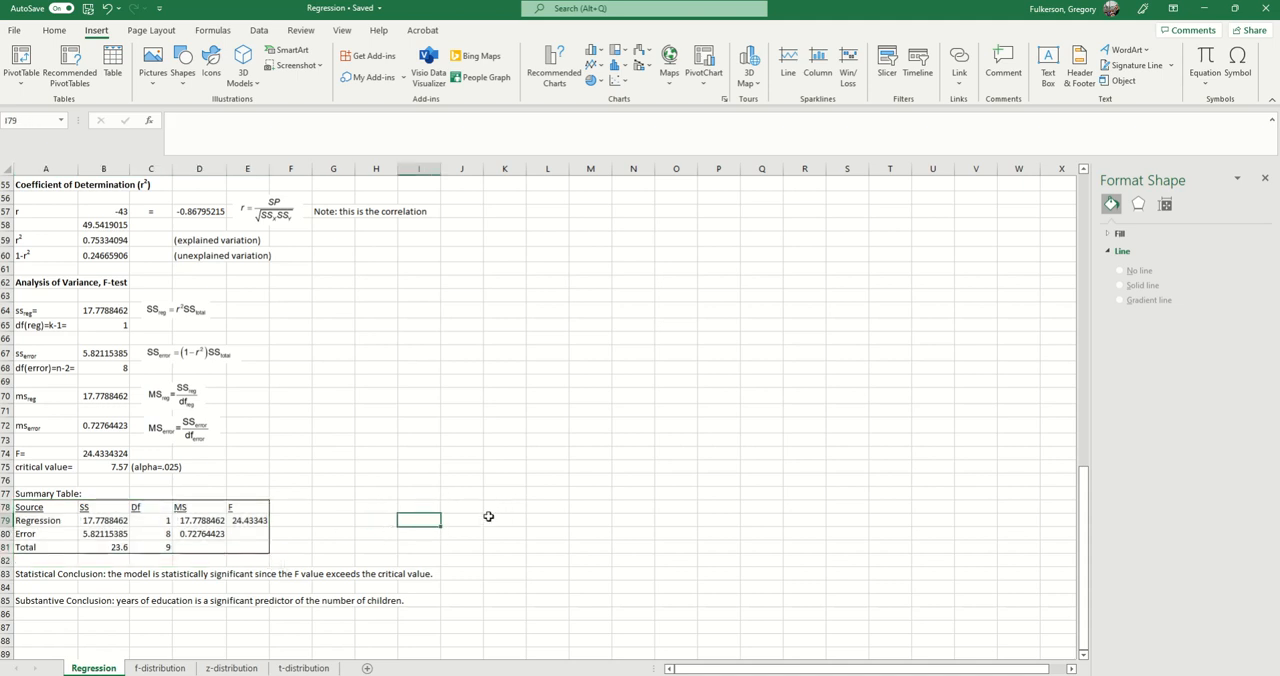
scroll(489, 517, down, 1)
scroll(489, 519, up, 2)
scroll(563, 511, down, 1)
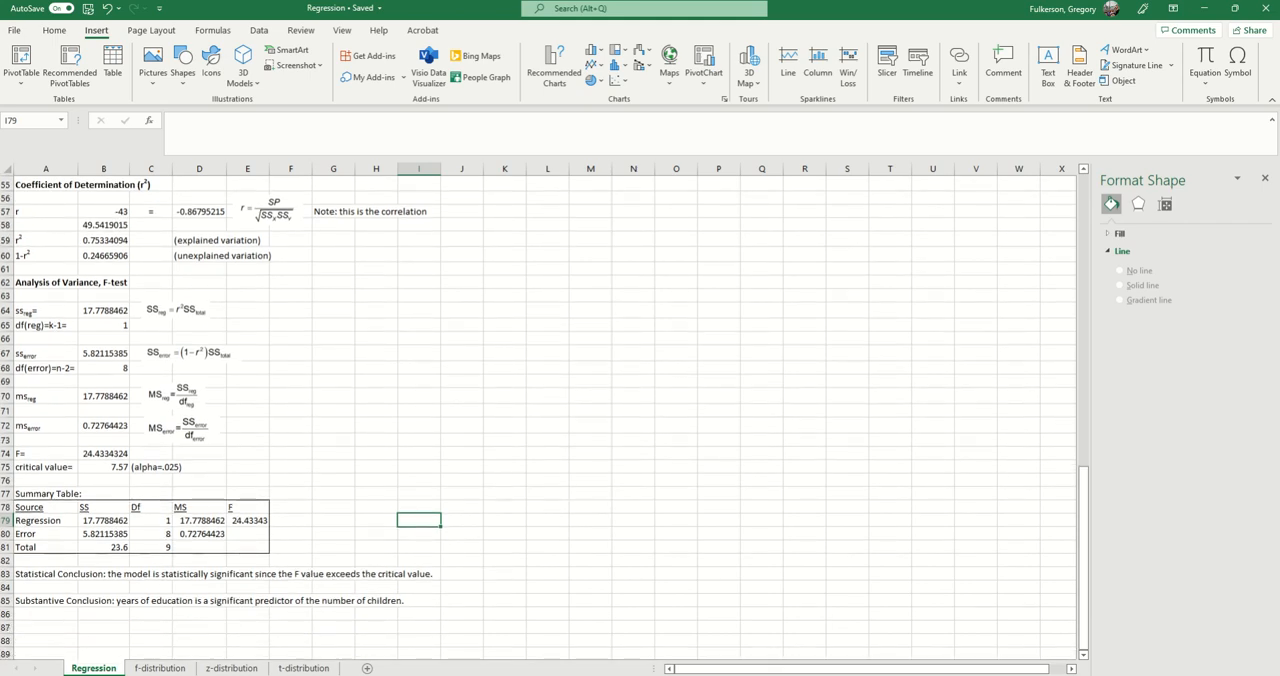